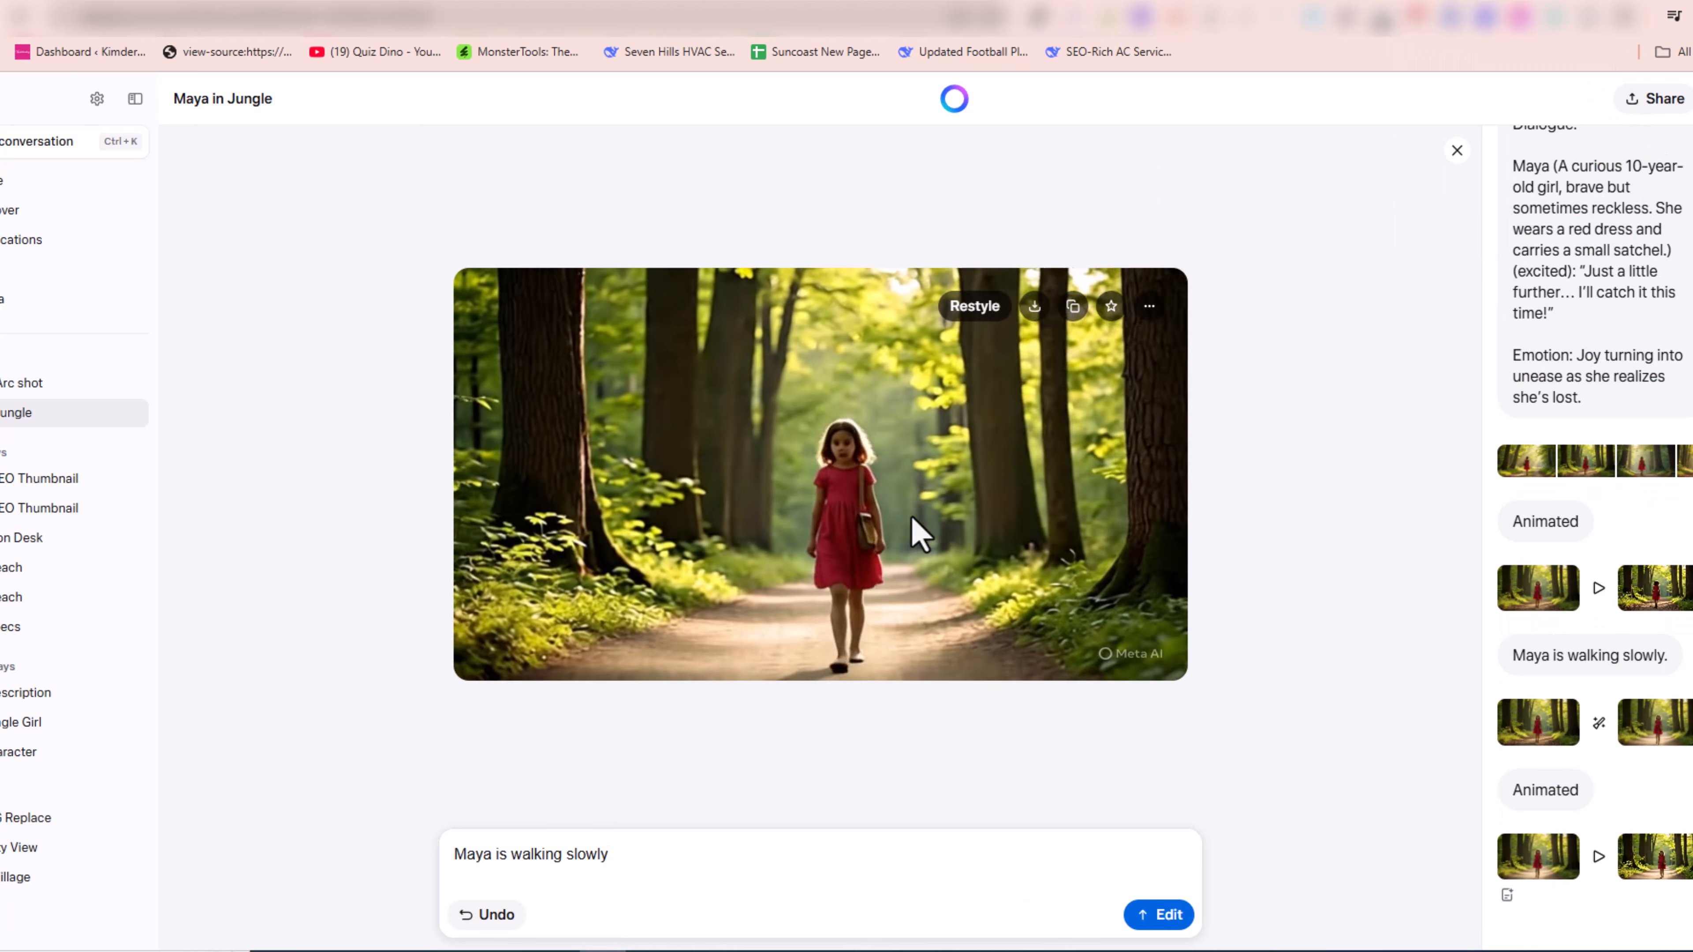
pyautogui.click(1148, 306)
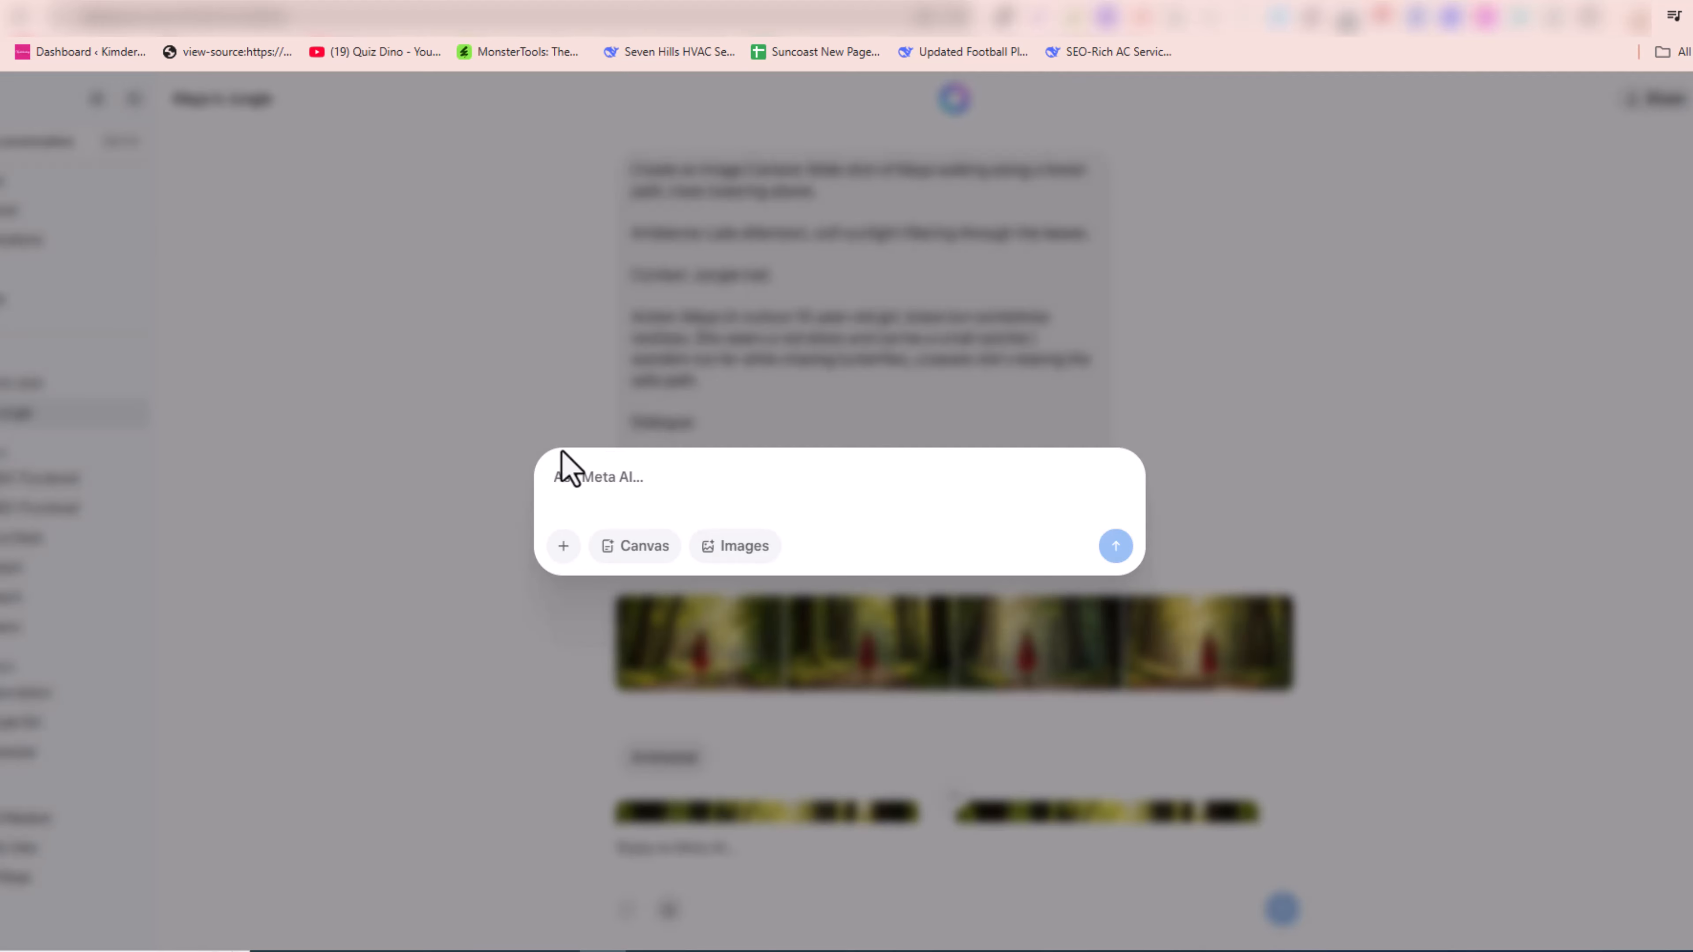
# Generate an image from the lion encounter scene text, adding the character descriptions in parentheses after Maya and Leo in the dialogue
pyautogui.write('Create an image')
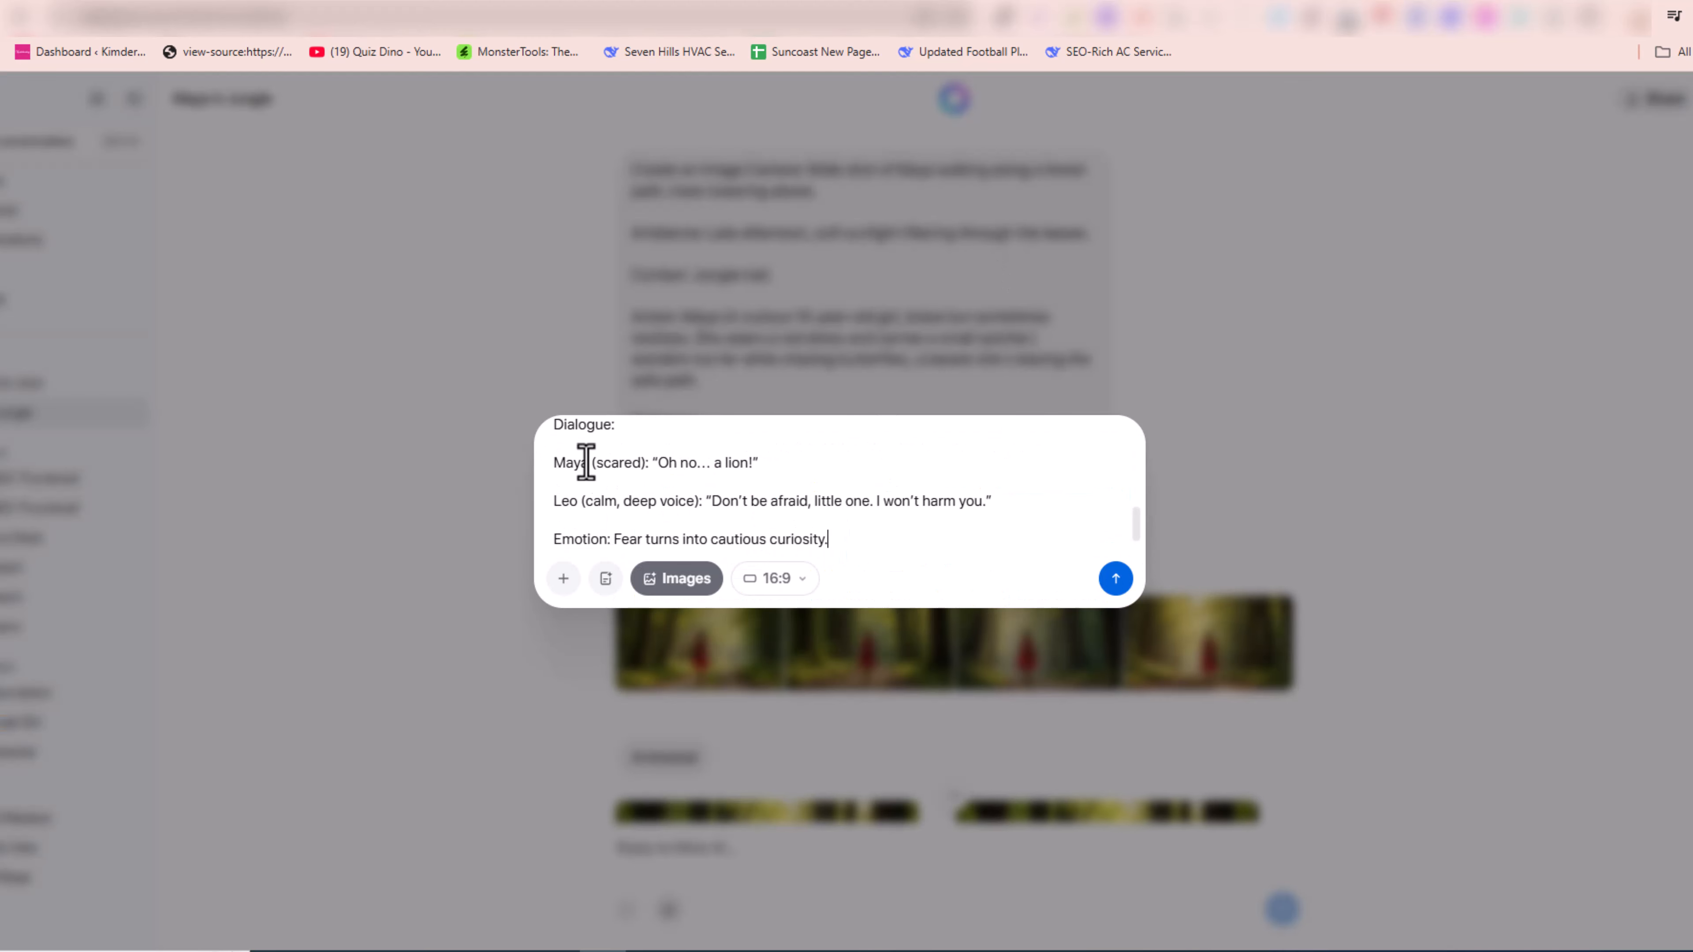
pyautogui.click(589, 465)
pyautogui.hotkey('ctrl', 'v')
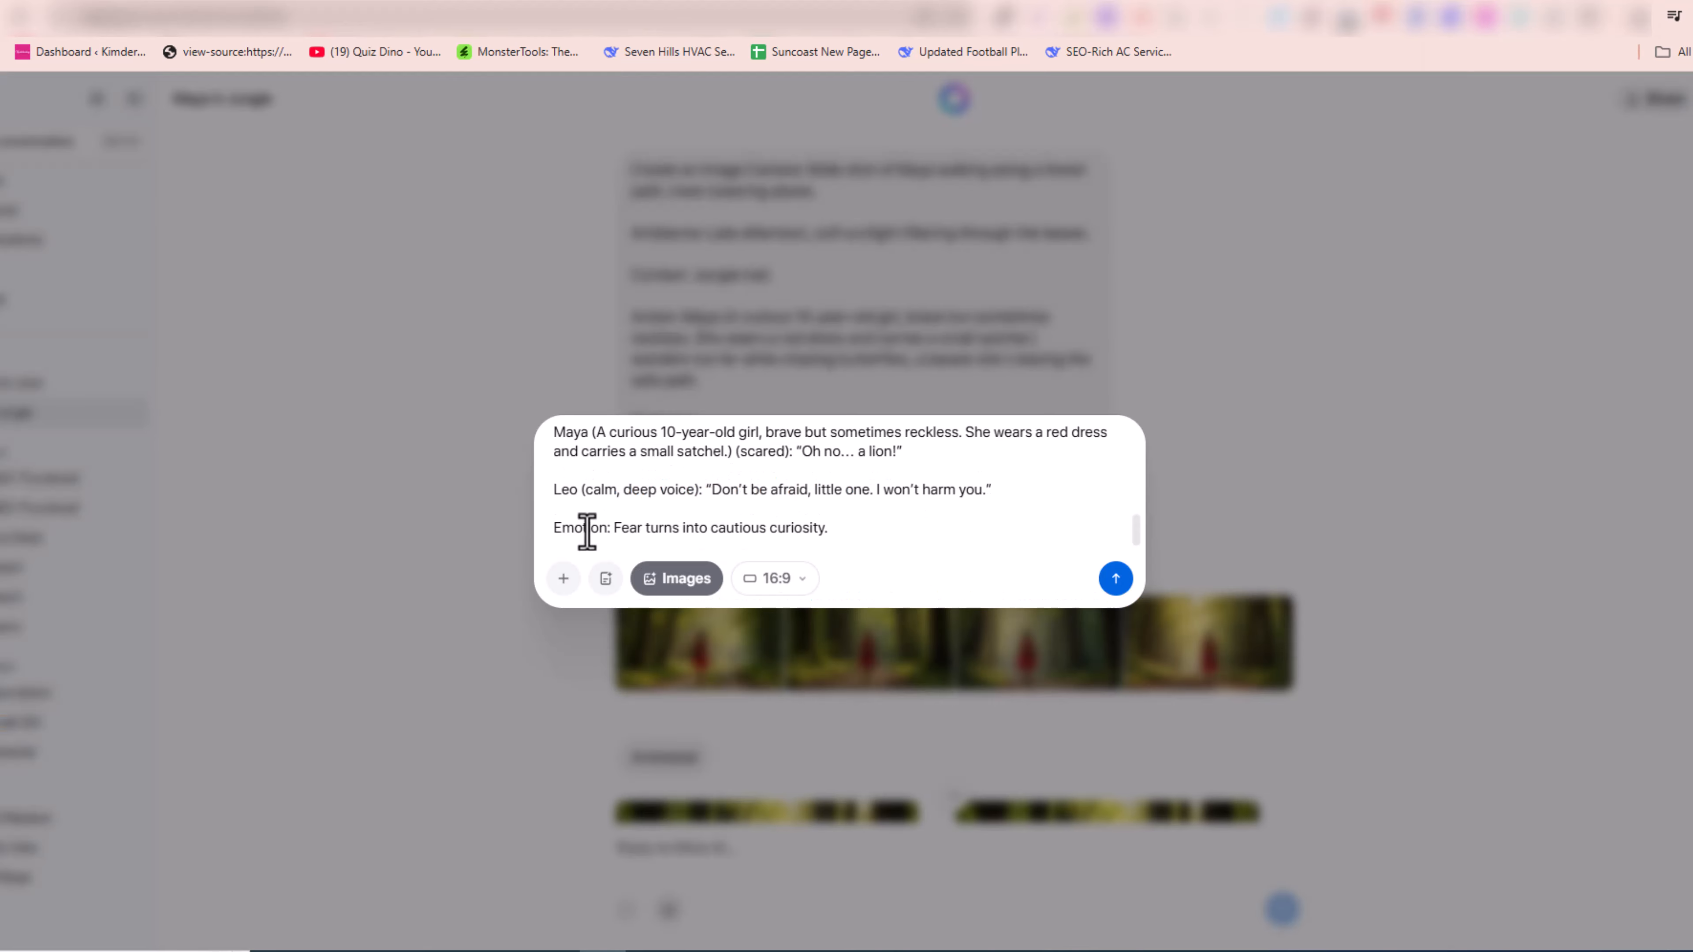
pyautogui.click(592, 487)
pyautogui.hotkey('ctrl', 'v')
pyautogui.click(1115, 578)
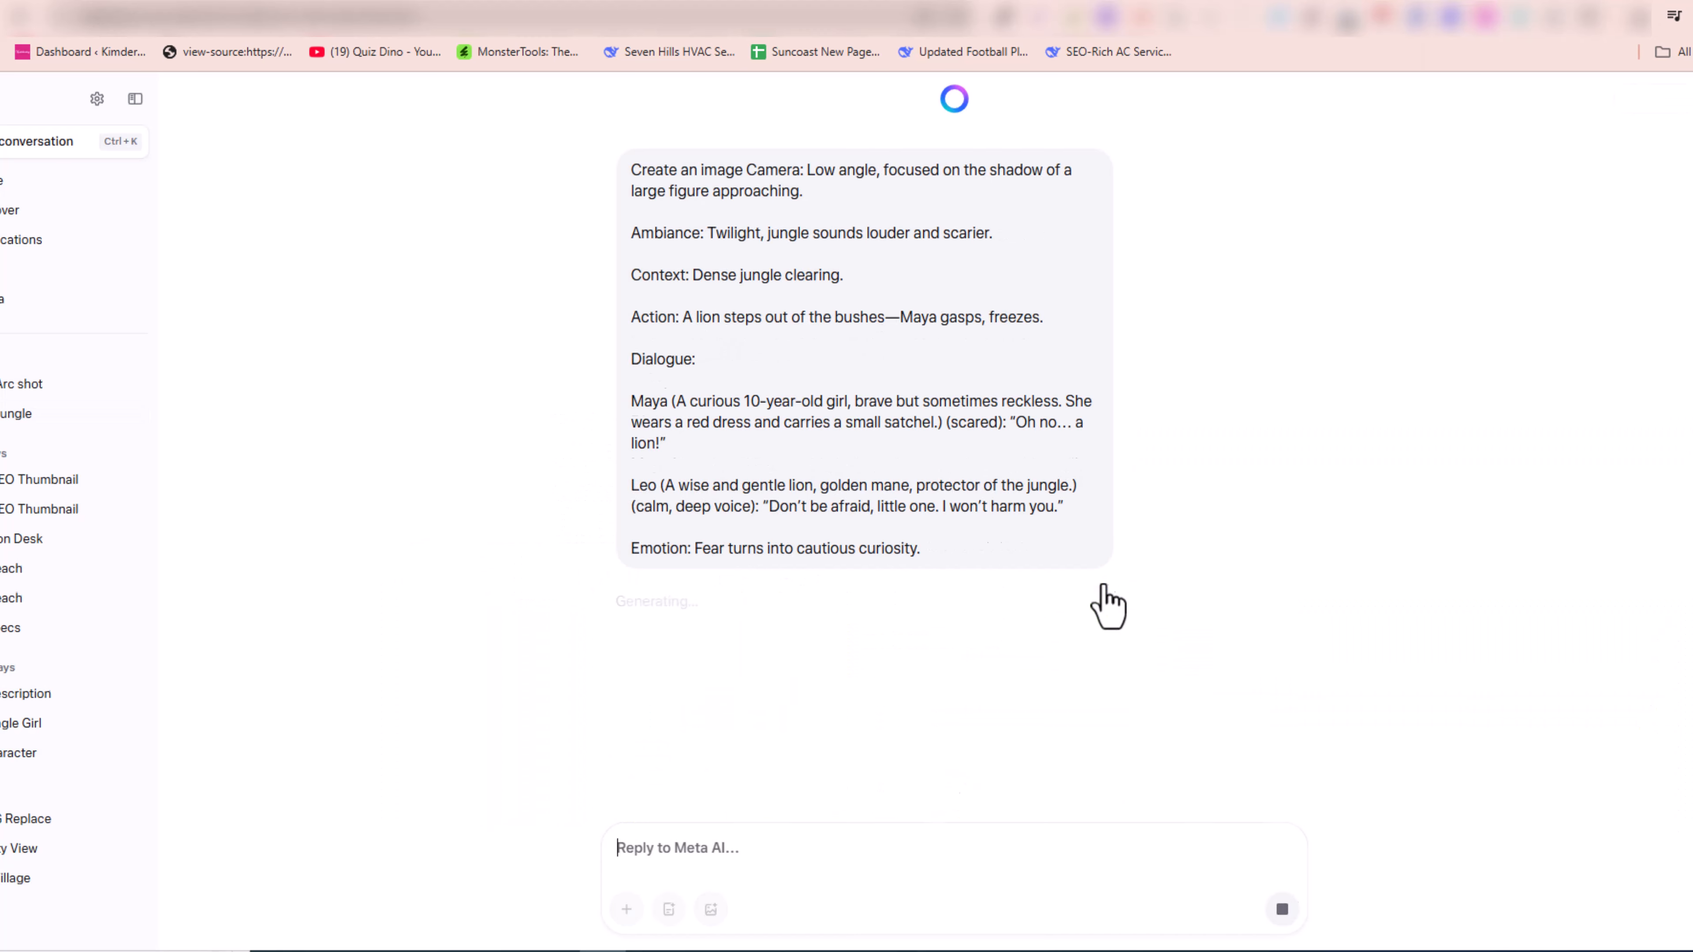
pyautogui.click(1095, 620)
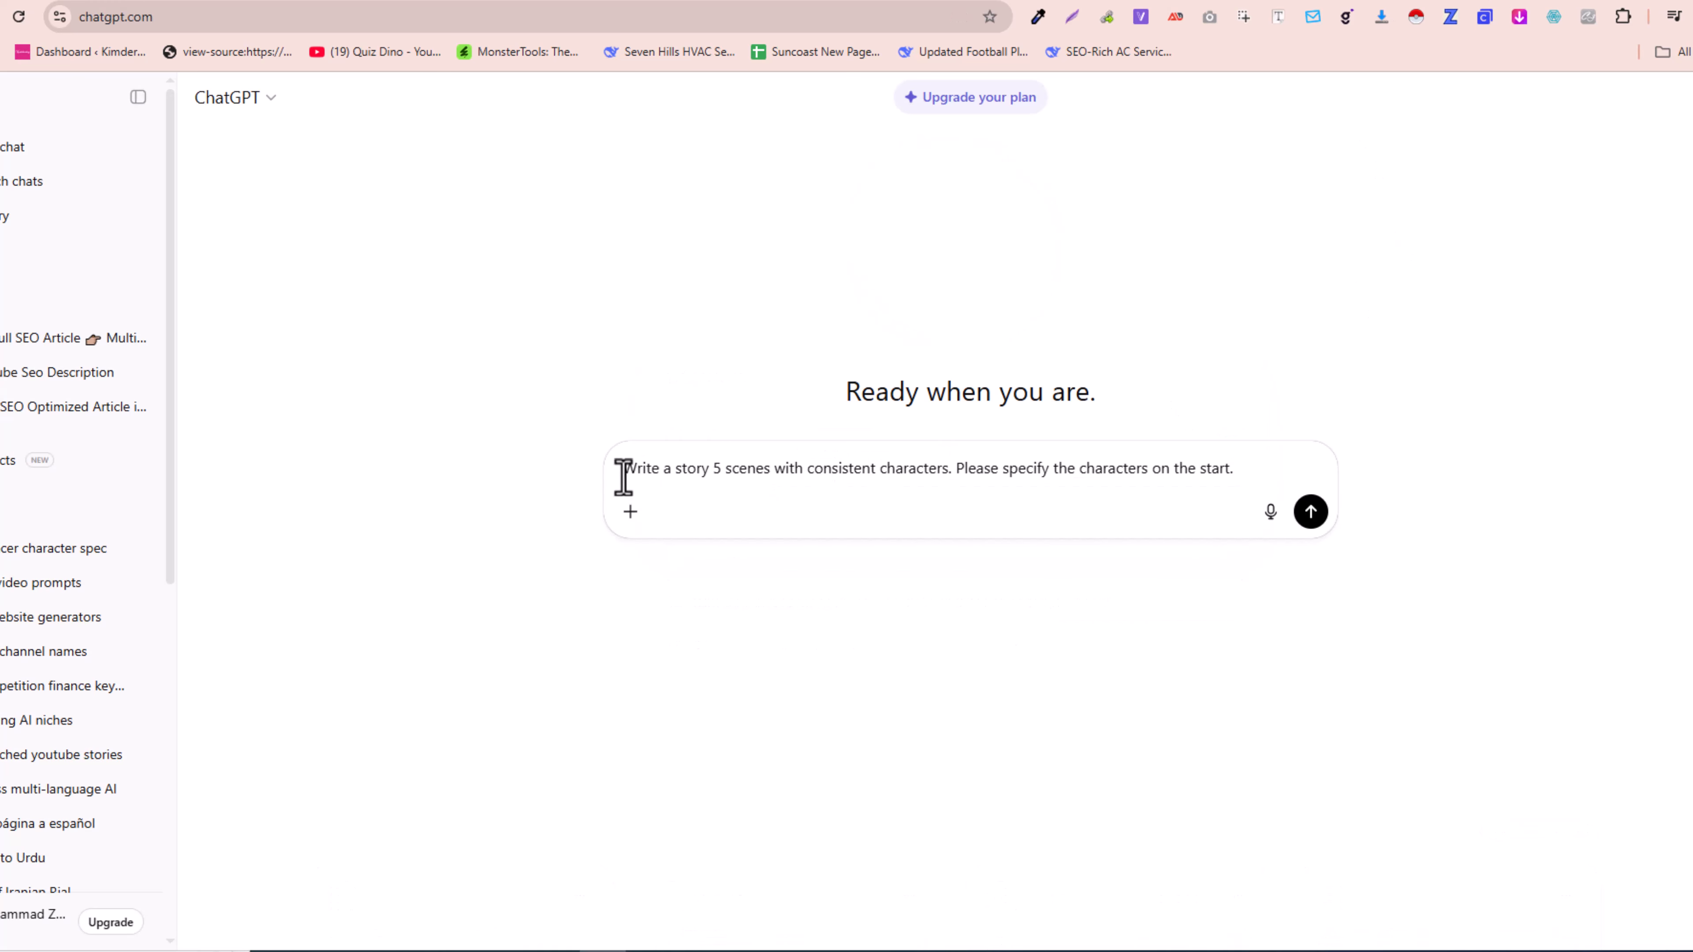
# Submit the ChatGPT prompt "Write a story 5 scenes with consistent characters. Please specify the characters on the start."
pyautogui.moveTo(627, 473); pyautogui.dragTo(762, 472)
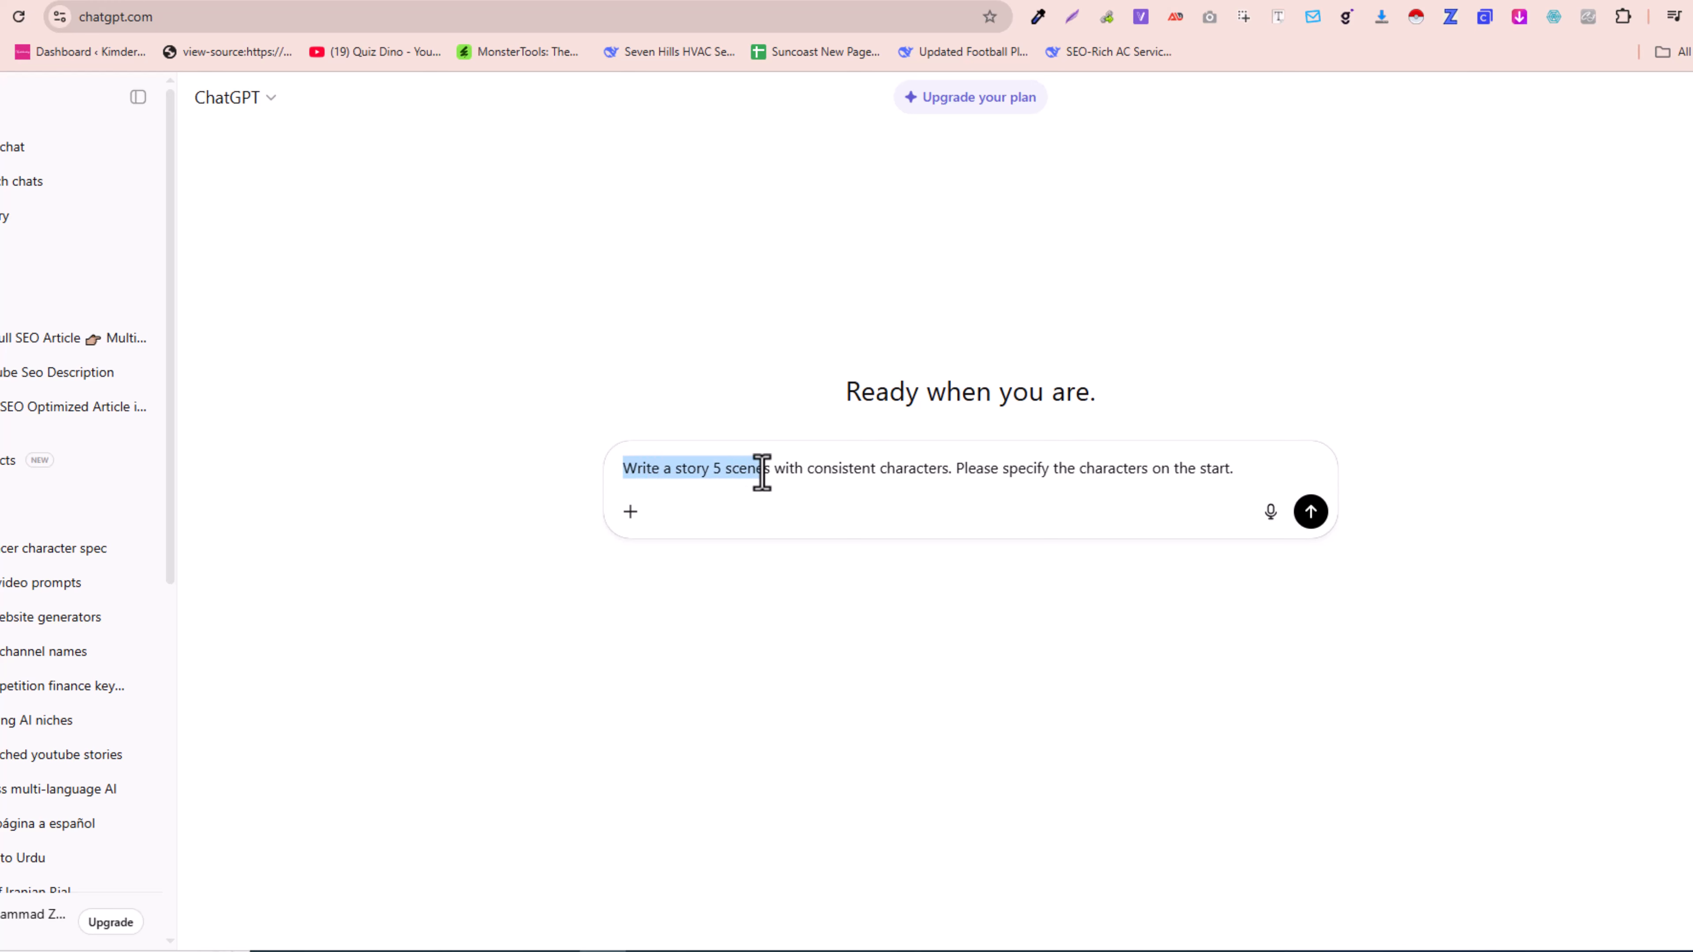
pyautogui.click(712, 477)
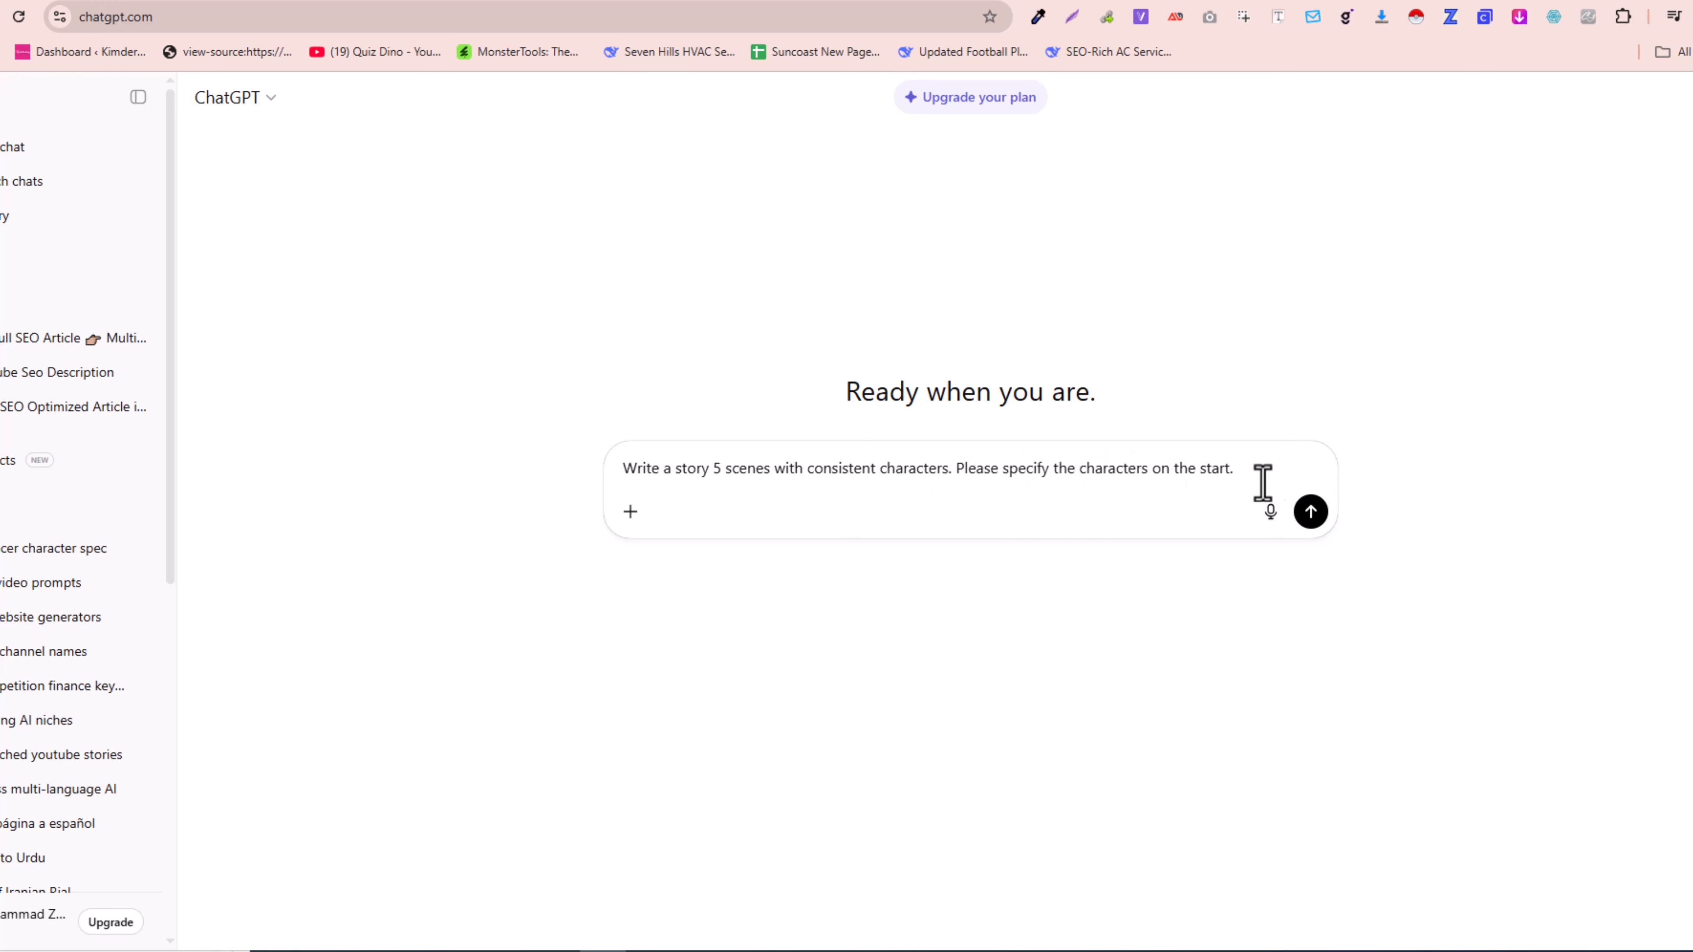
pyautogui.click(1310, 512)
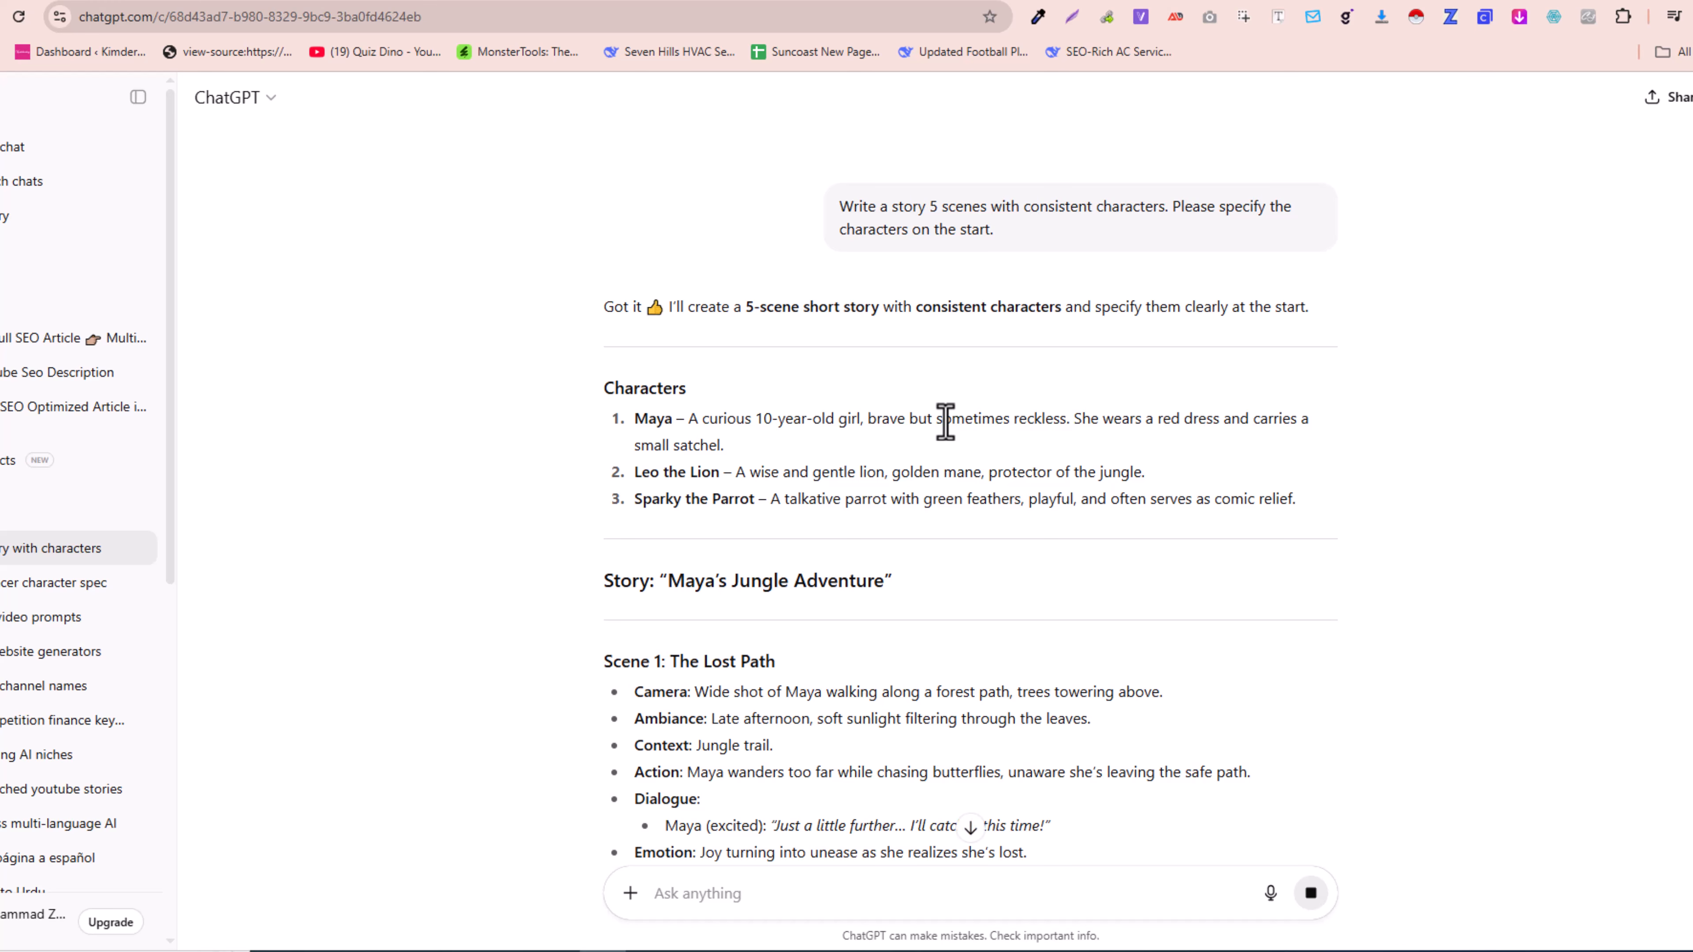
# Read through the descriptions of Maya, Leo the Lion and Sparky the Parrot and the first scenes of the story
pyautogui.scroll(-3, 946, 421)
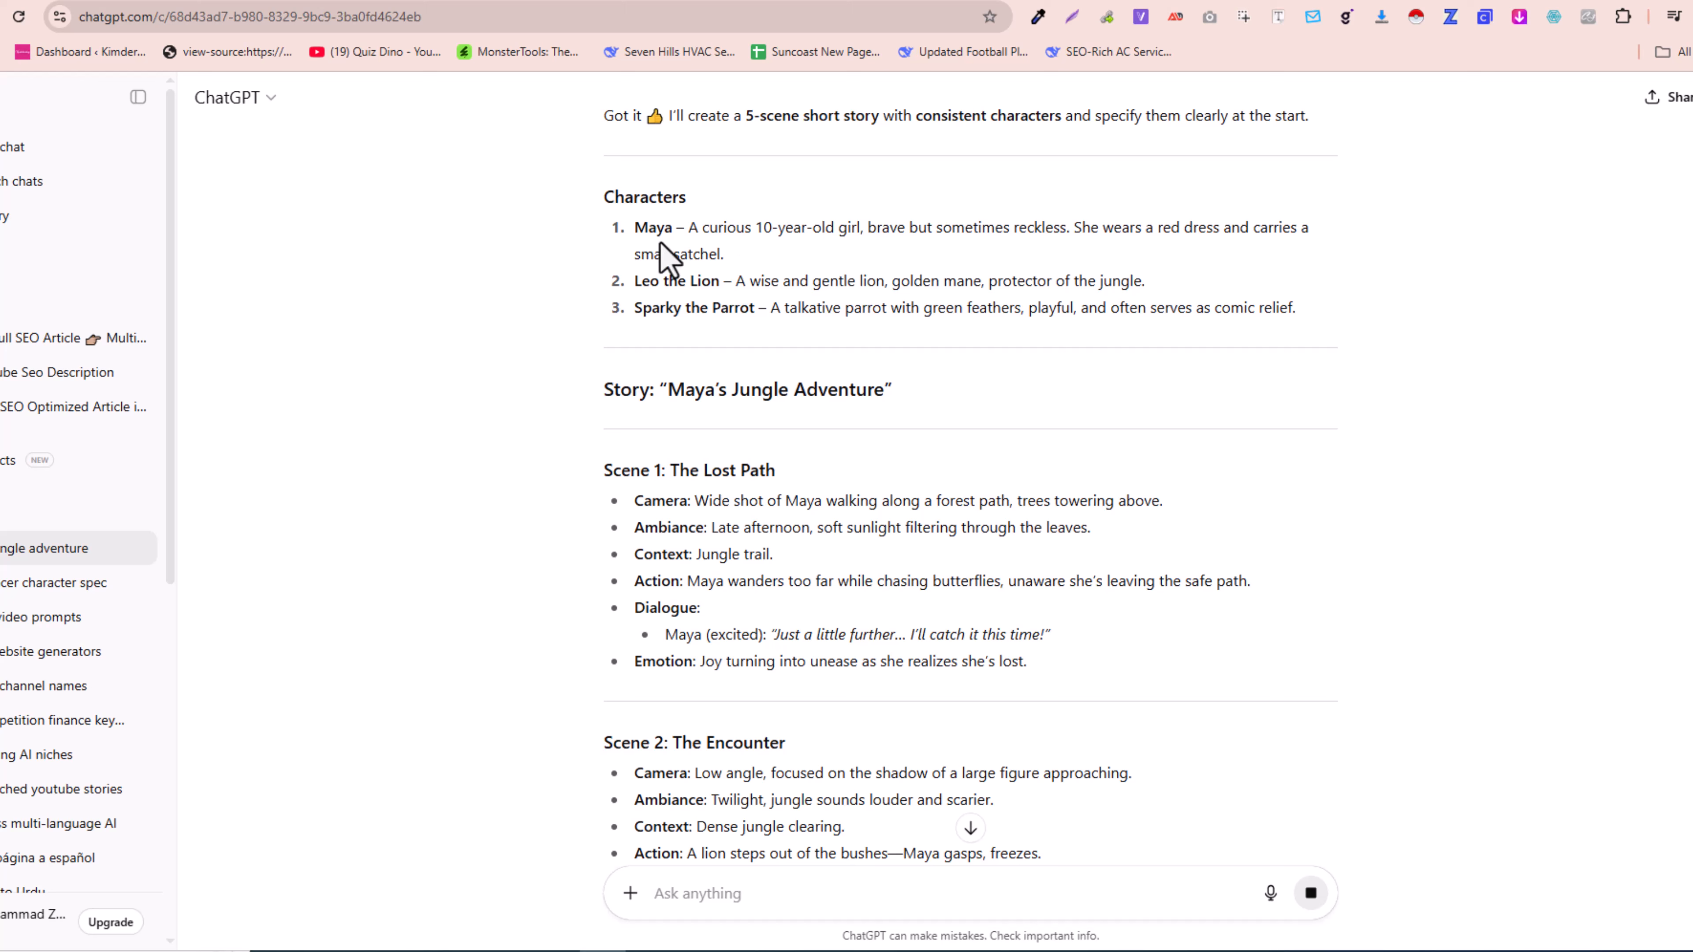
pyautogui.click(709, 232)
pyautogui.moveTo(635, 289); pyautogui.dragTo(785, 288)
pyautogui.click(738, 307)
pyautogui.click(655, 316)
pyautogui.moveTo(653, 315); pyautogui.dragTo(699, 316)
pyautogui.click(804, 310)
pyautogui.scroll(-2, 861, 489)
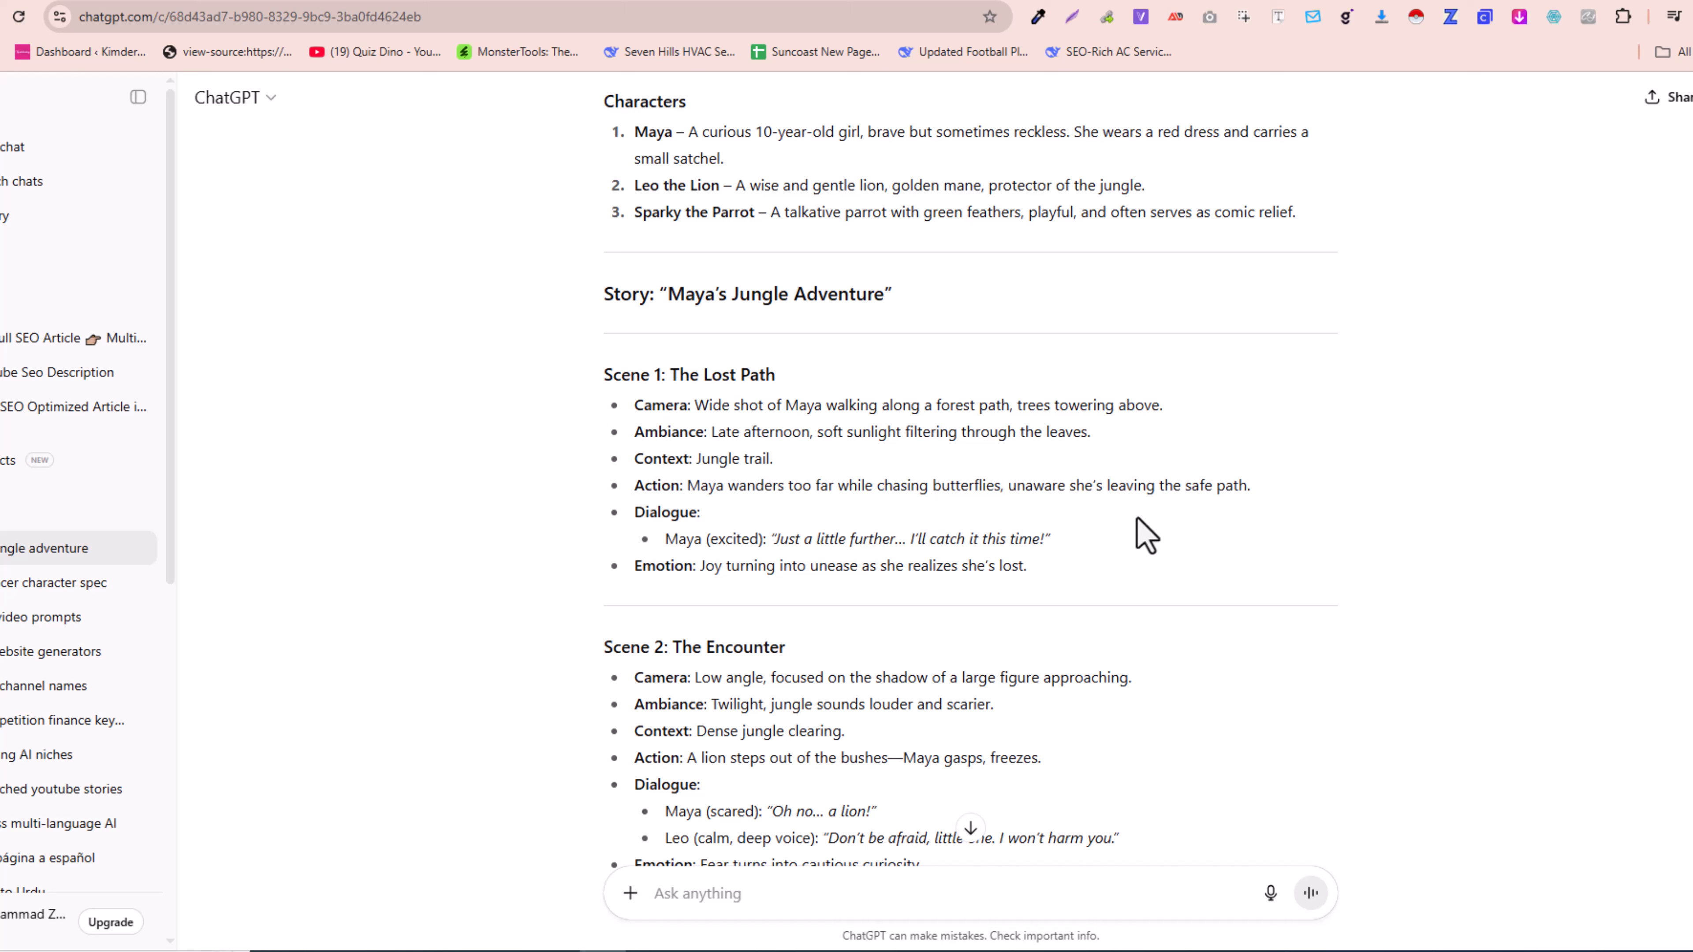
# Copy the Scene 1 details from ChatGPT and paste them after "Create an image" in a 16:9 image prompt in Meta AI
pyautogui.moveTo(1028, 567); pyautogui.dragTo(634, 403)
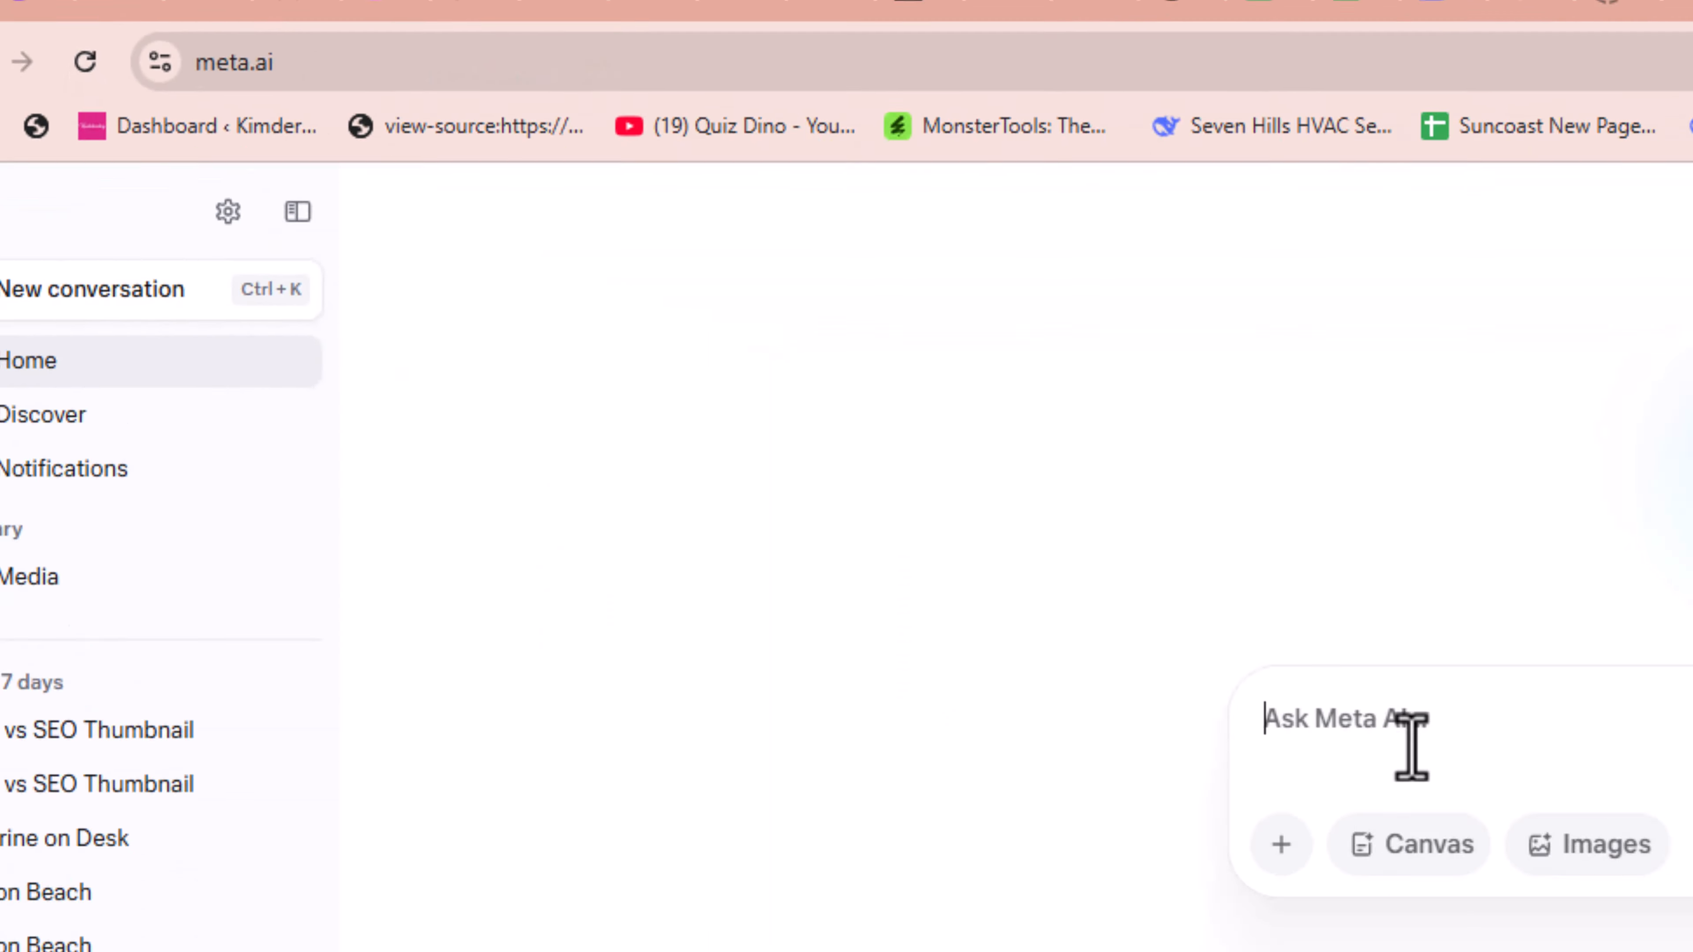
pyautogui.click(1596, 846)
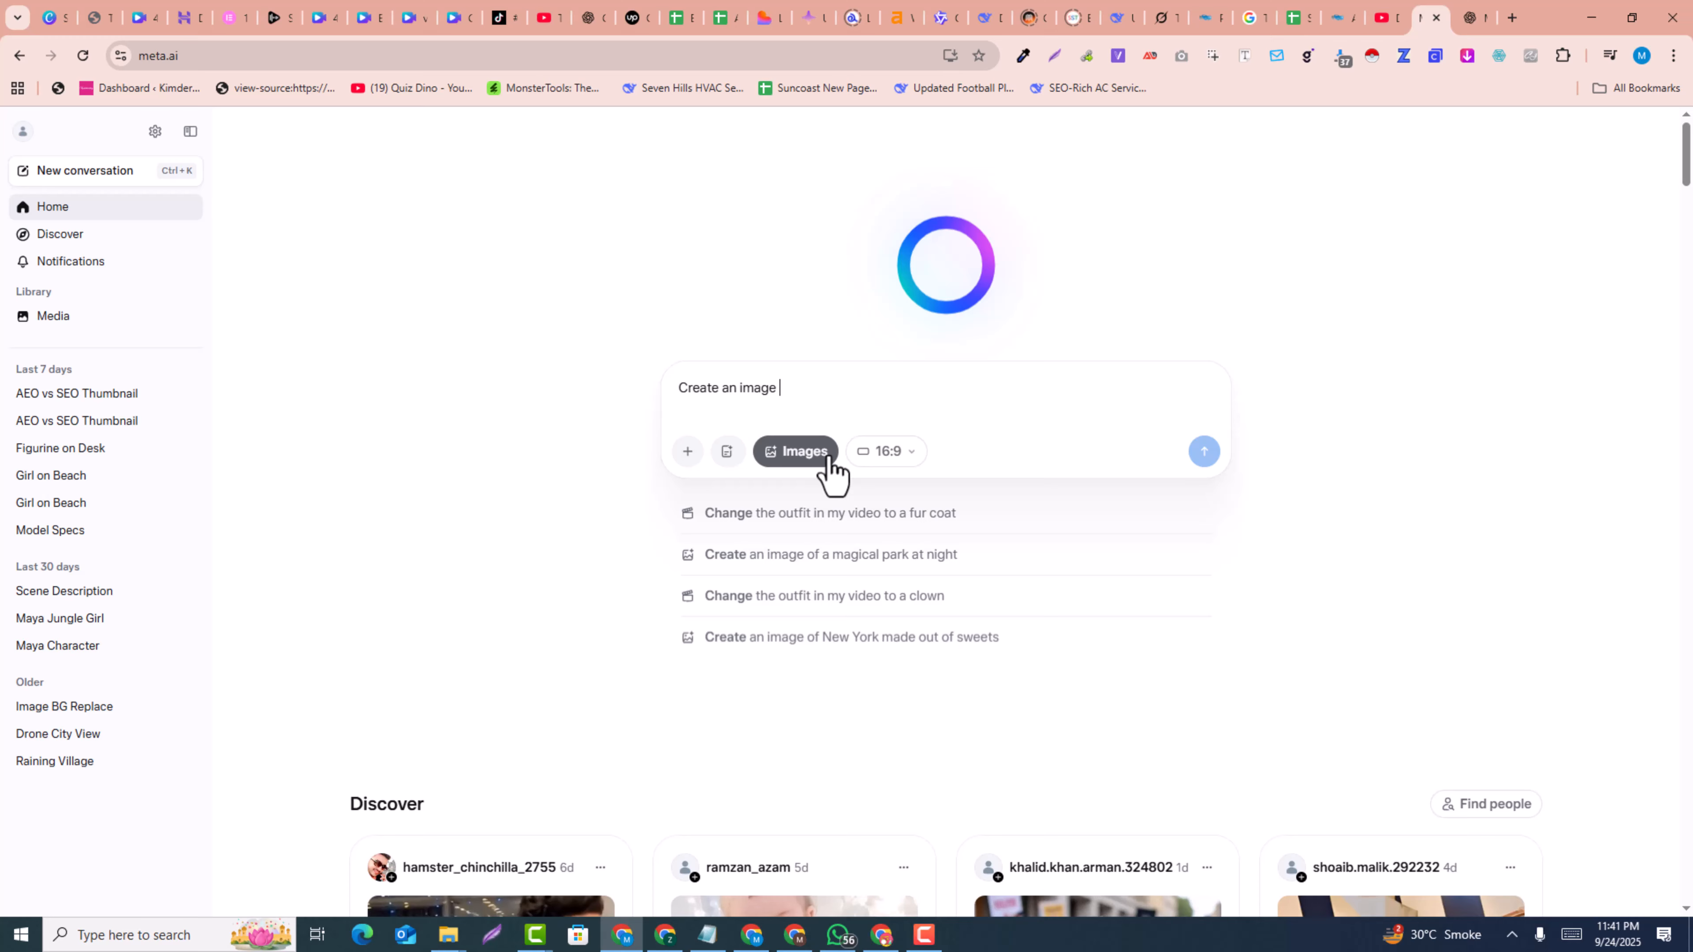
pyautogui.click(863, 455)
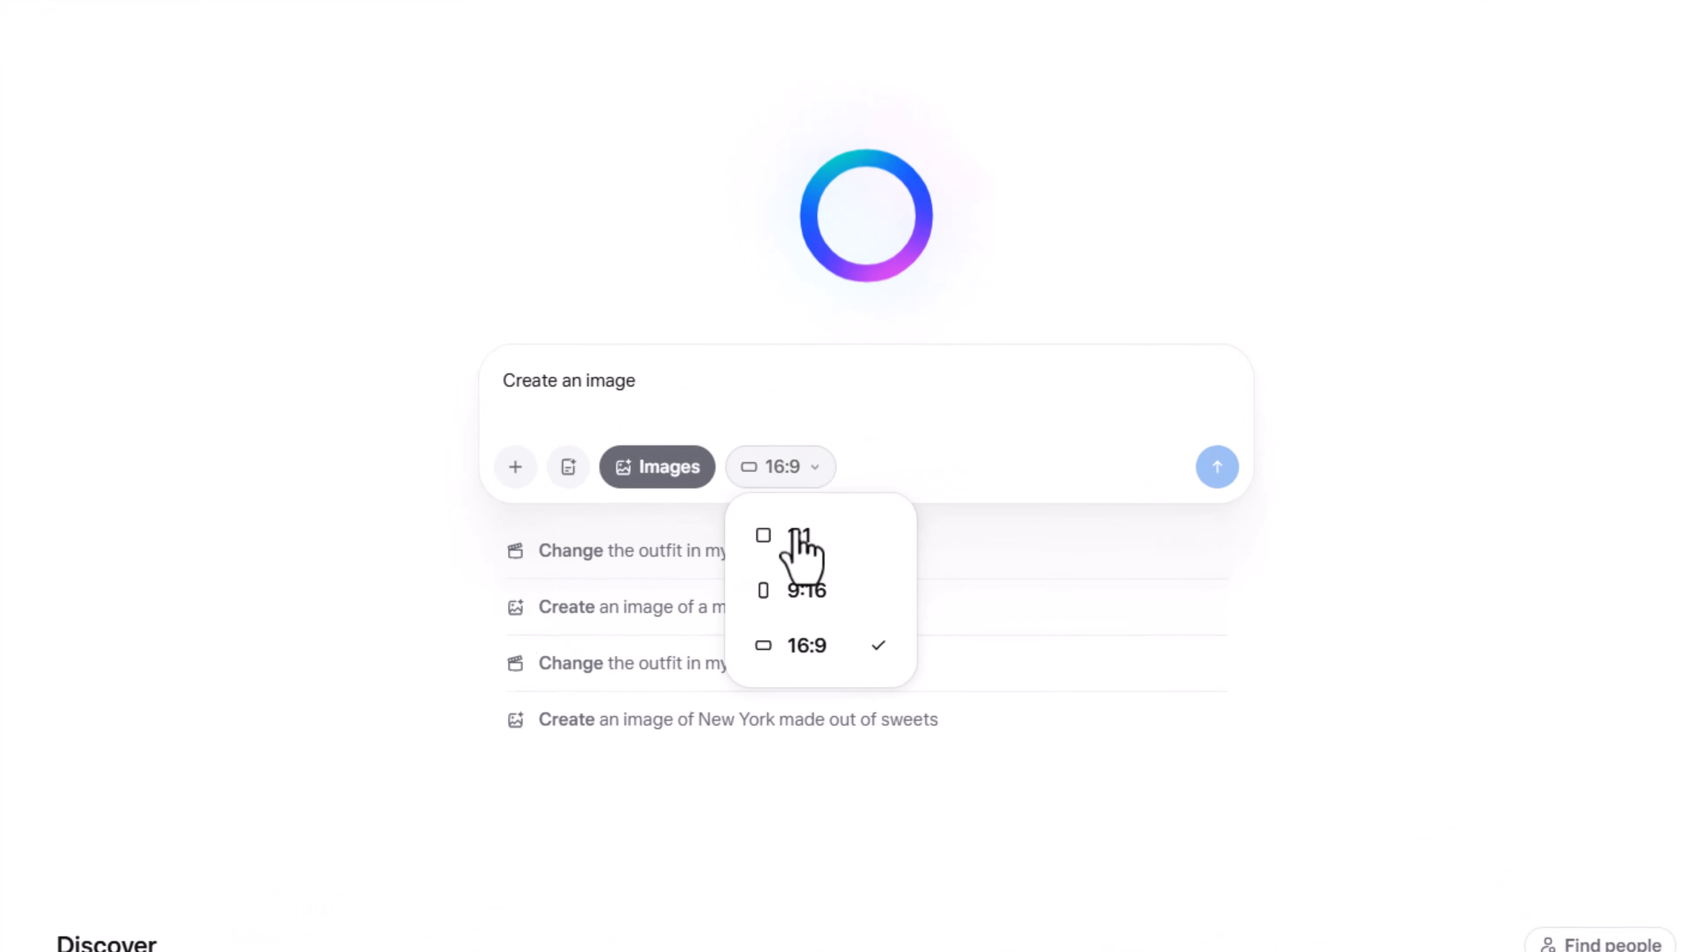
pyautogui.click(772, 682)
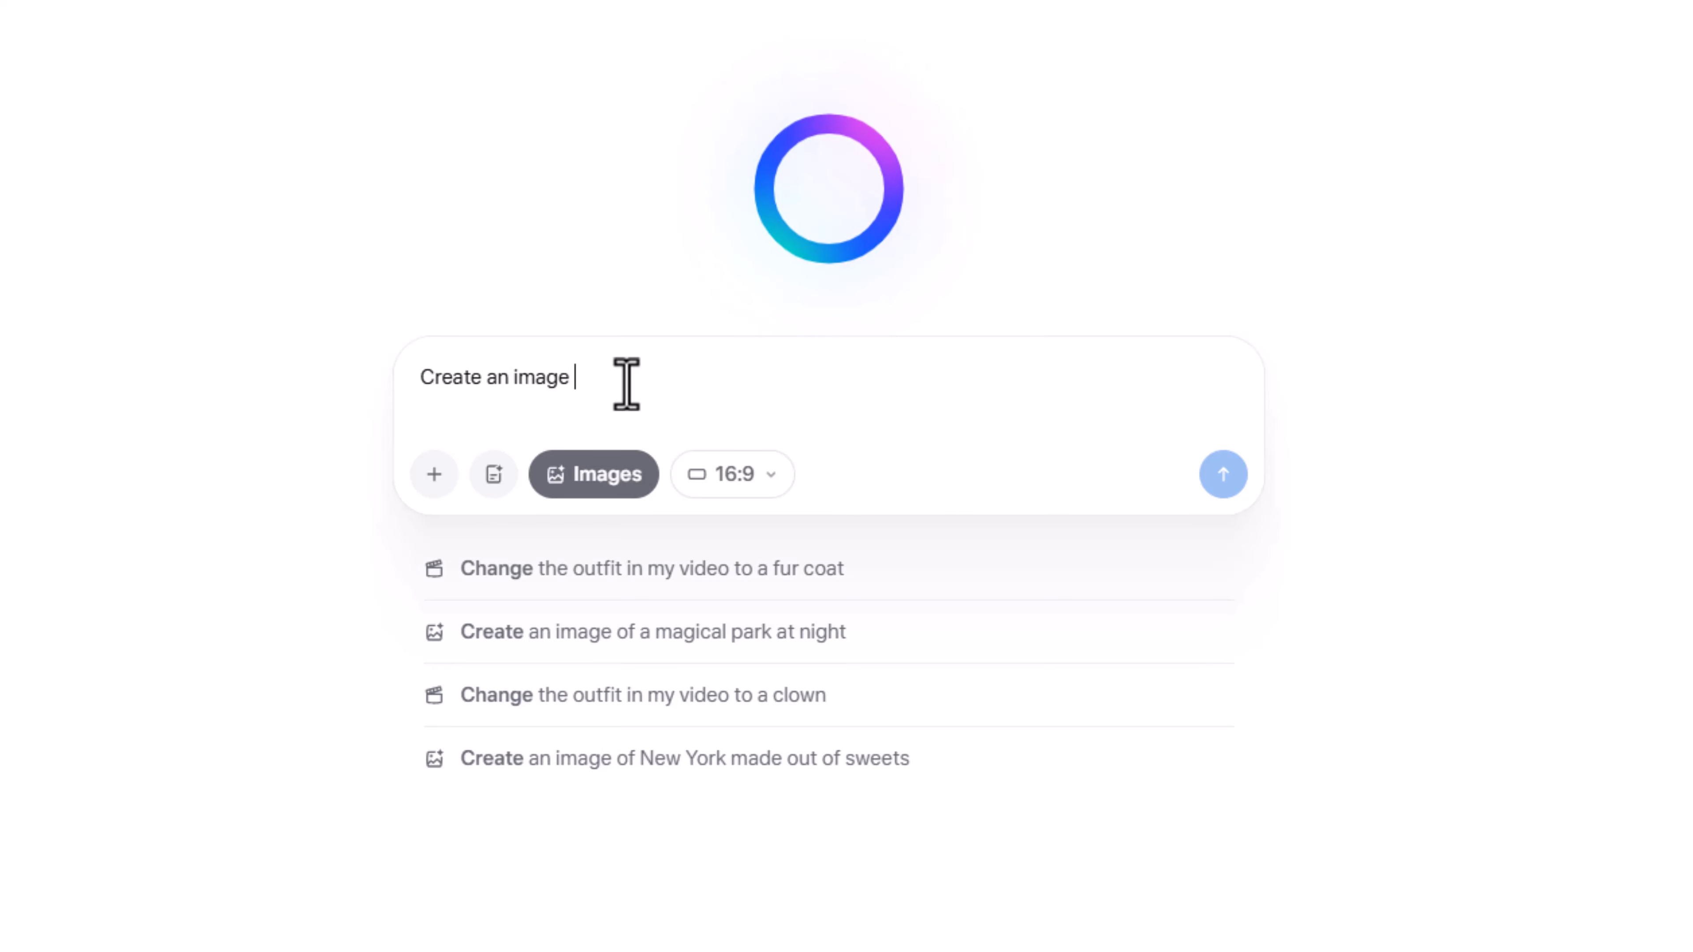
pyautogui.hotkey('ctrl', 'v')
pyautogui.scroll(10, 625, 384)
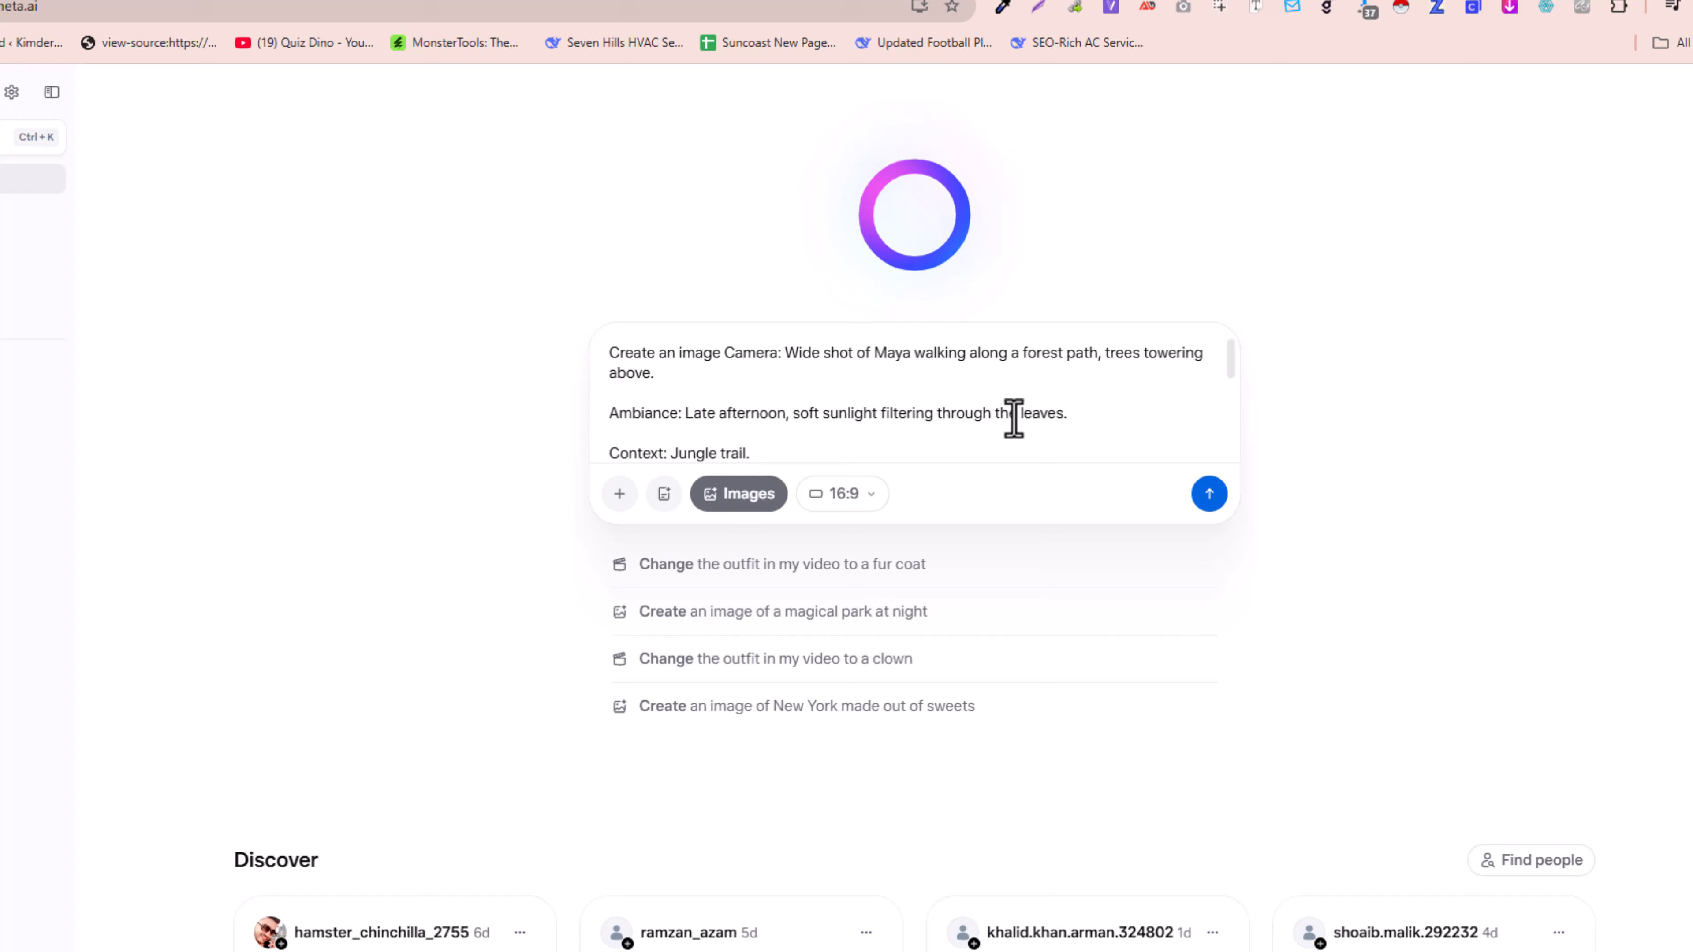
# Switch to ChatGPT and copy Maya's description from the character list
pyautogui.click(1462, 17)
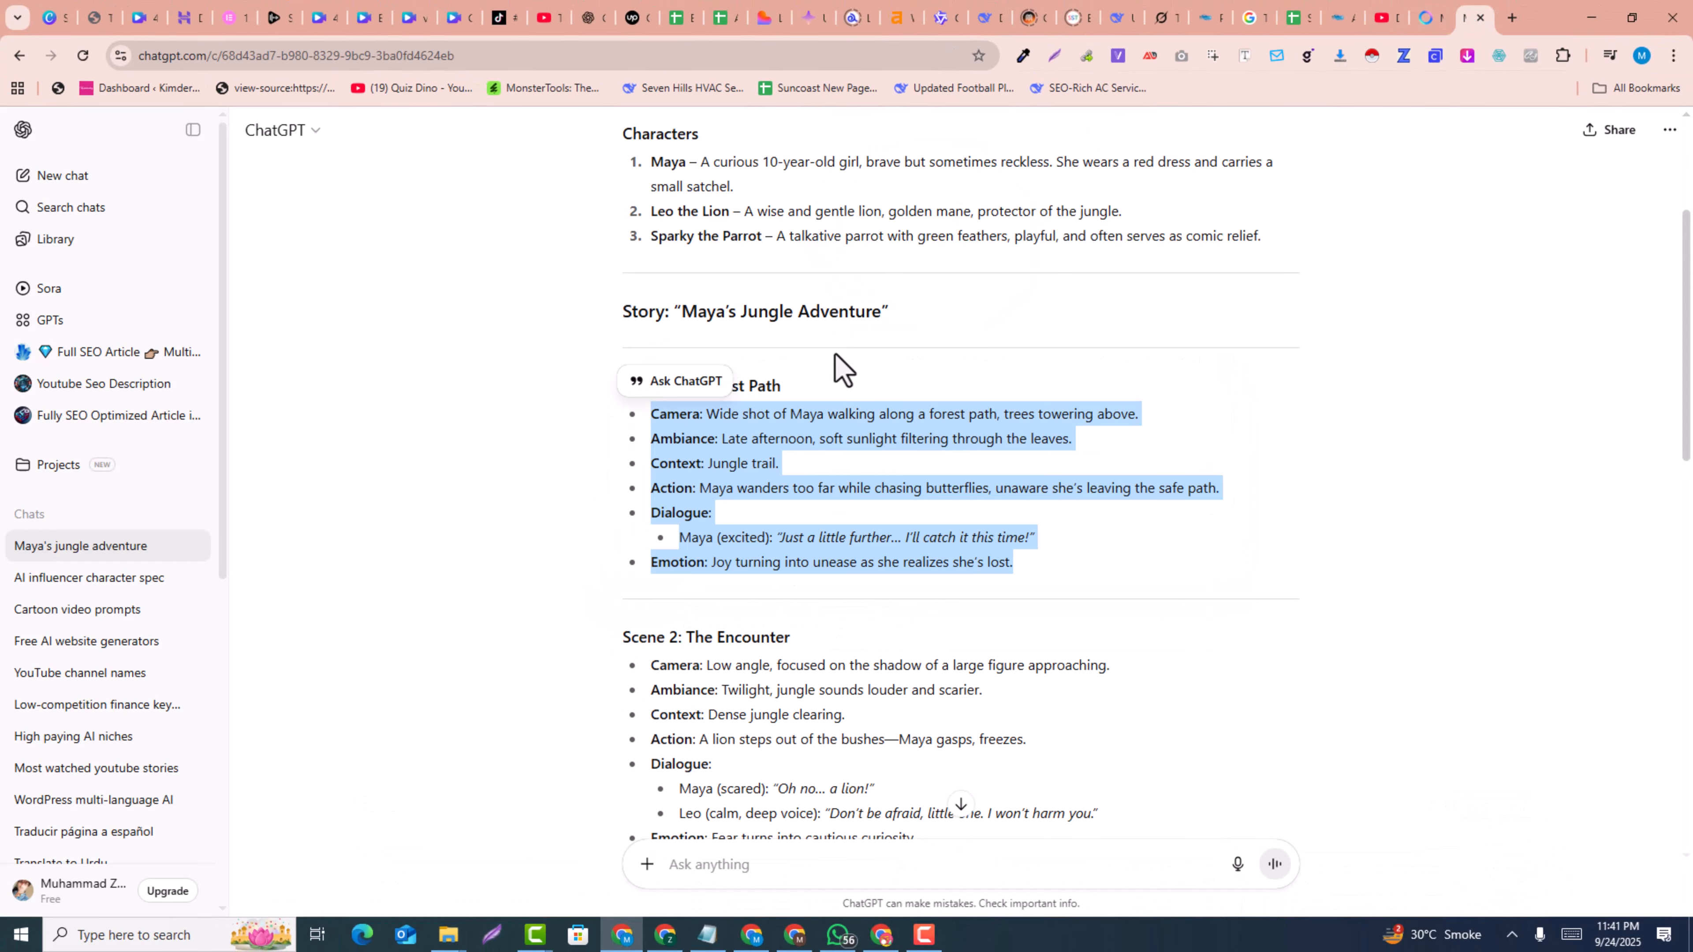
pyautogui.scroll(1, 805, 389)
pyautogui.moveTo(700, 247); pyautogui.dragTo(733, 270)
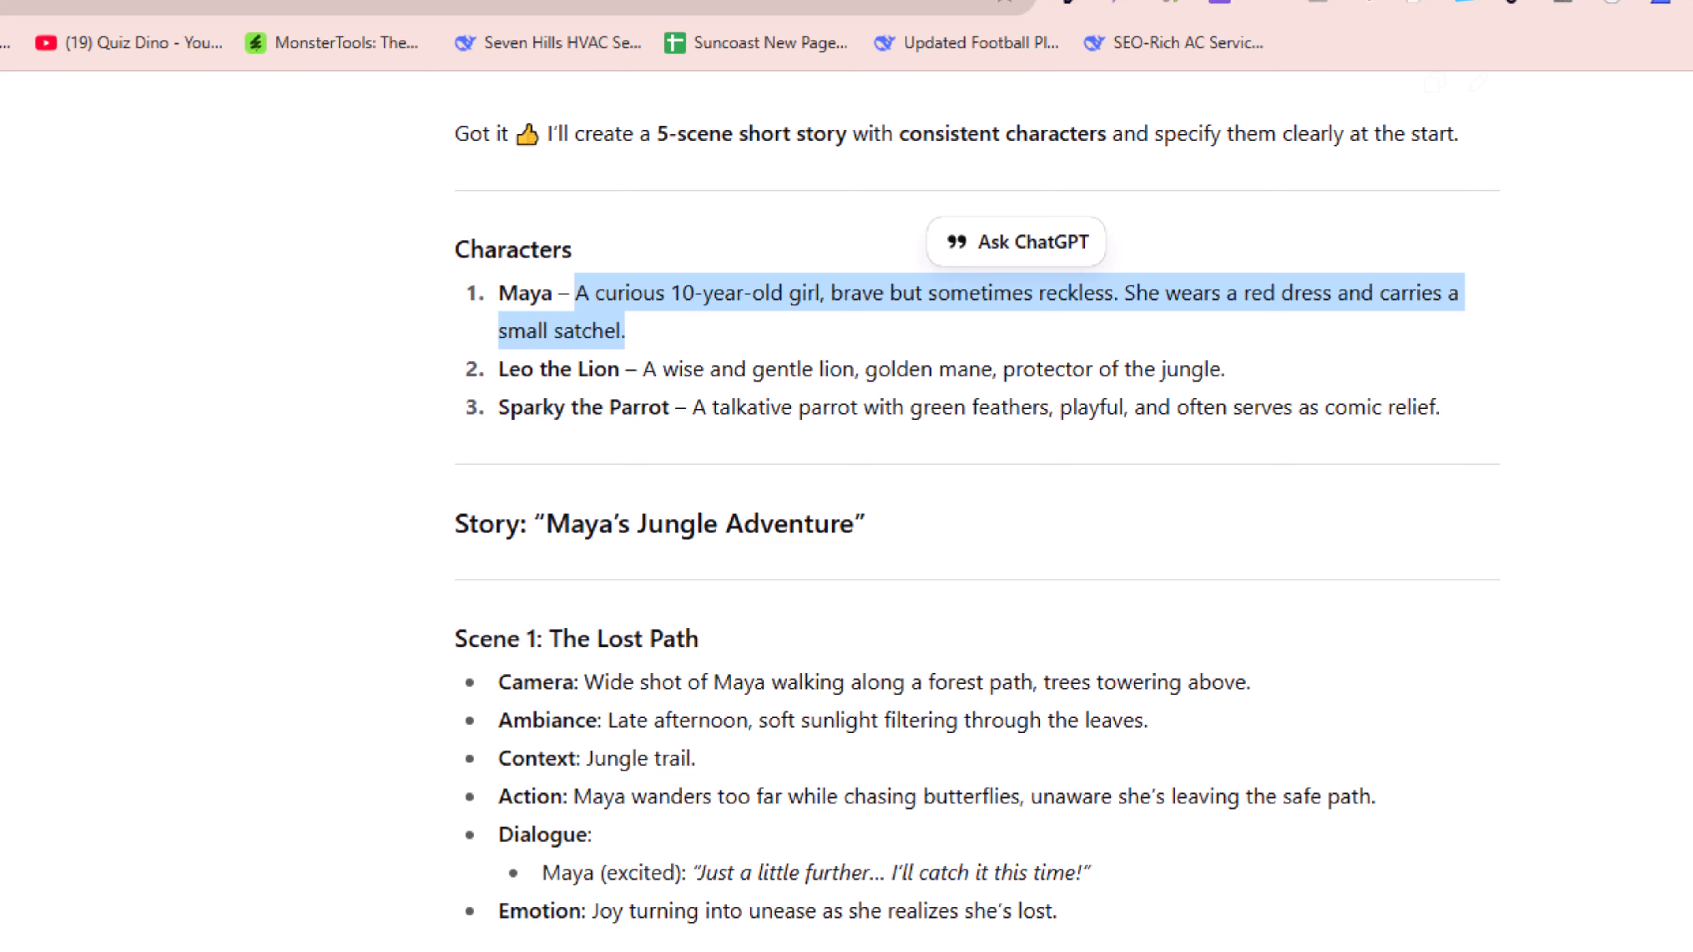
# Switch to Meta AI and insert Maya's copied description in parentheses after her name in the prompt's Action line
pyautogui.hotkey('ctrl', 'Tab')
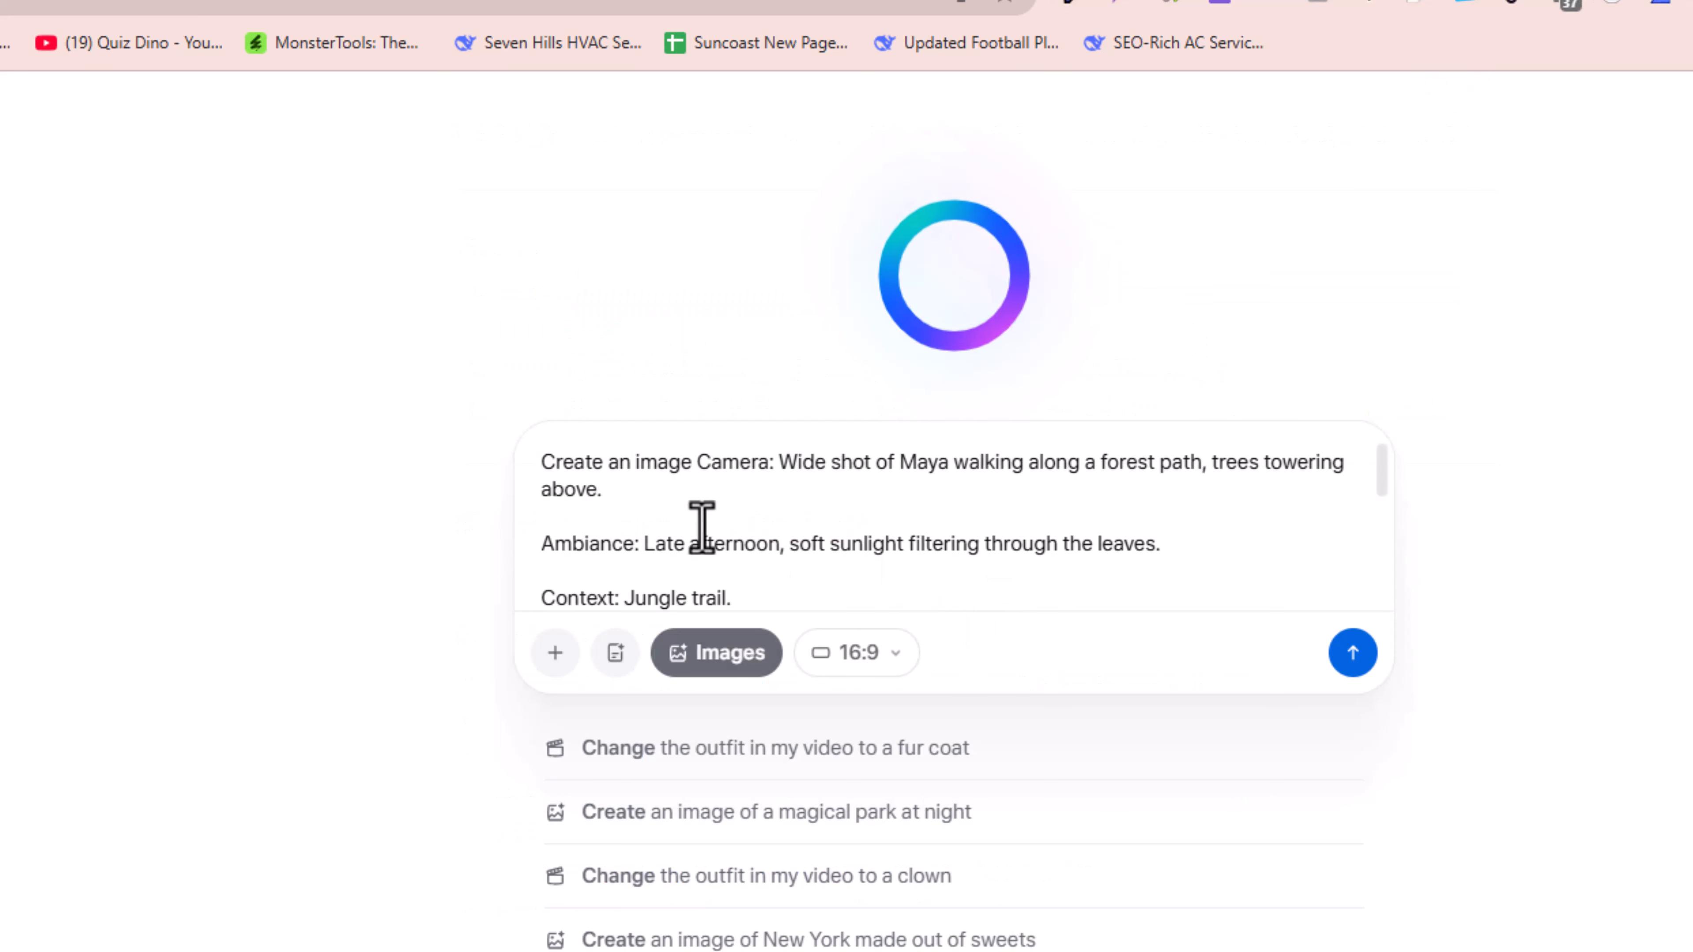
pyautogui.scroll(-3, 699, 530)
pyautogui.scroll(-3, 700, 530)
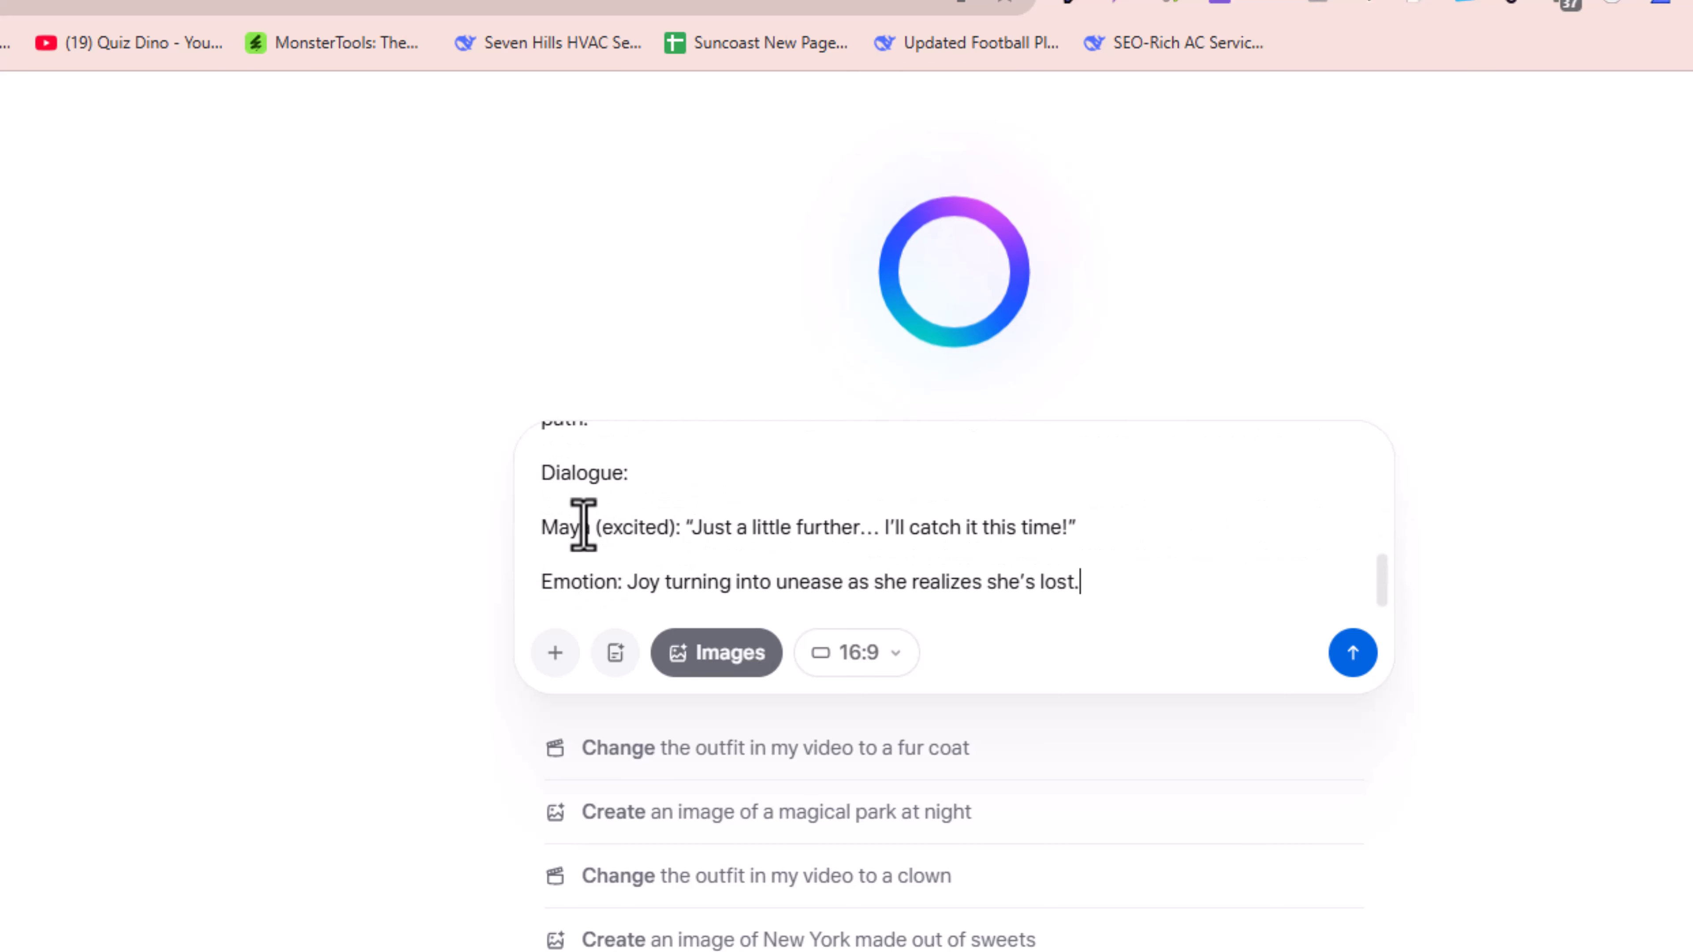
pyautogui.scroll(2, 715, 525)
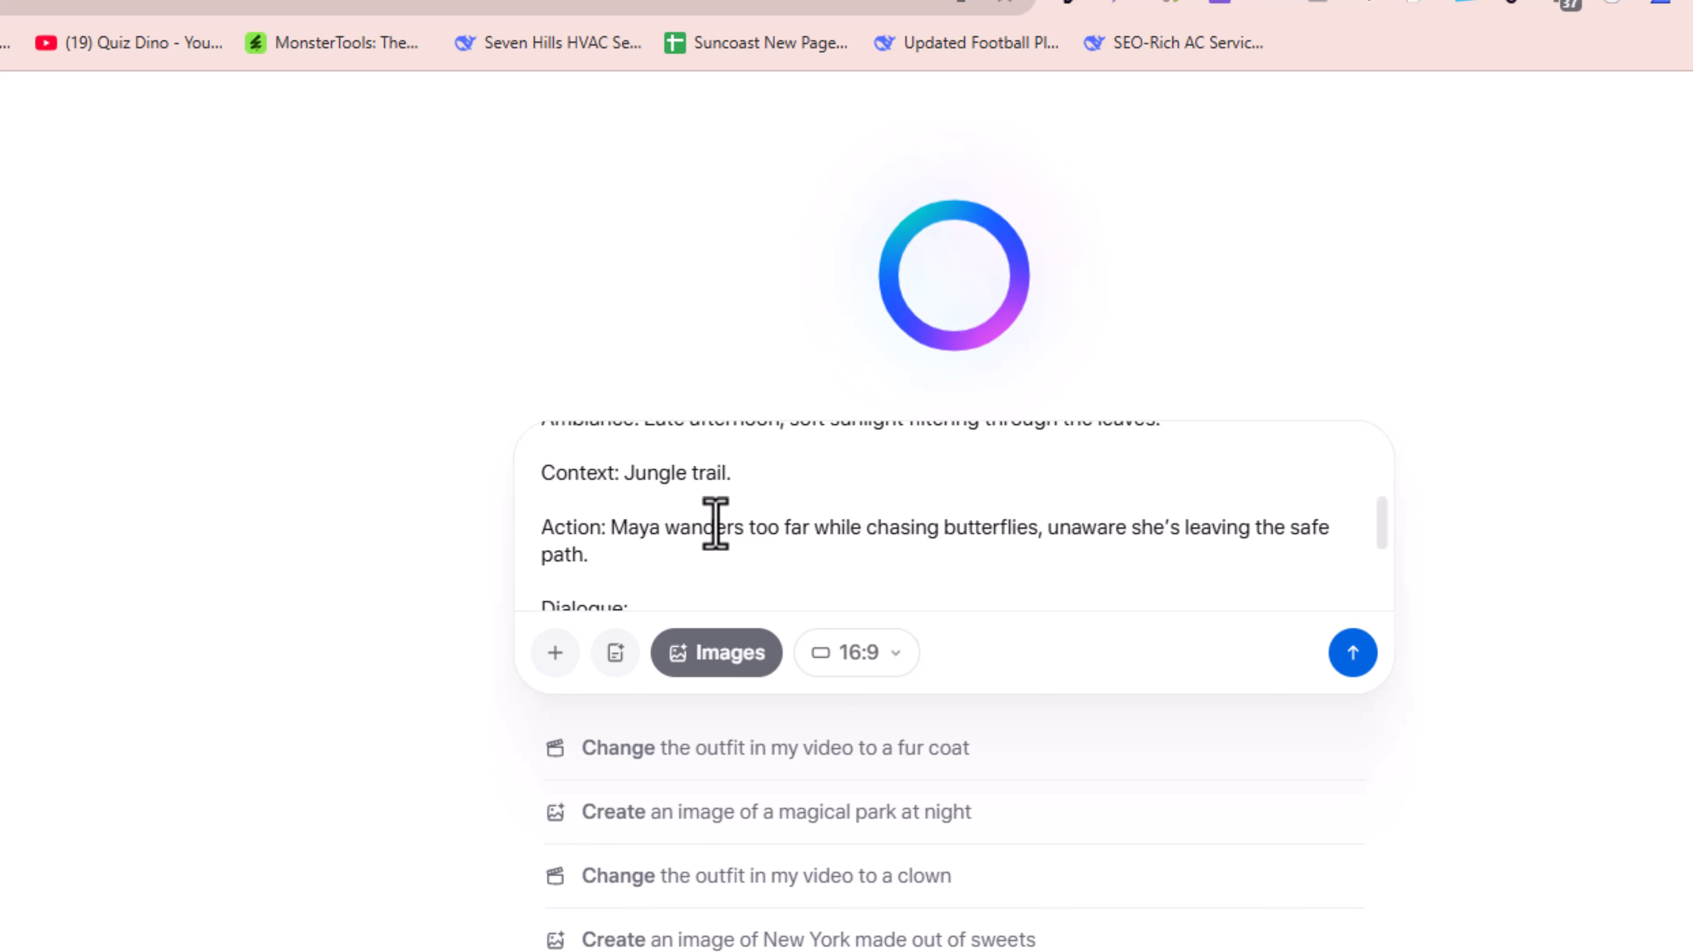
pyautogui.click(658, 533)
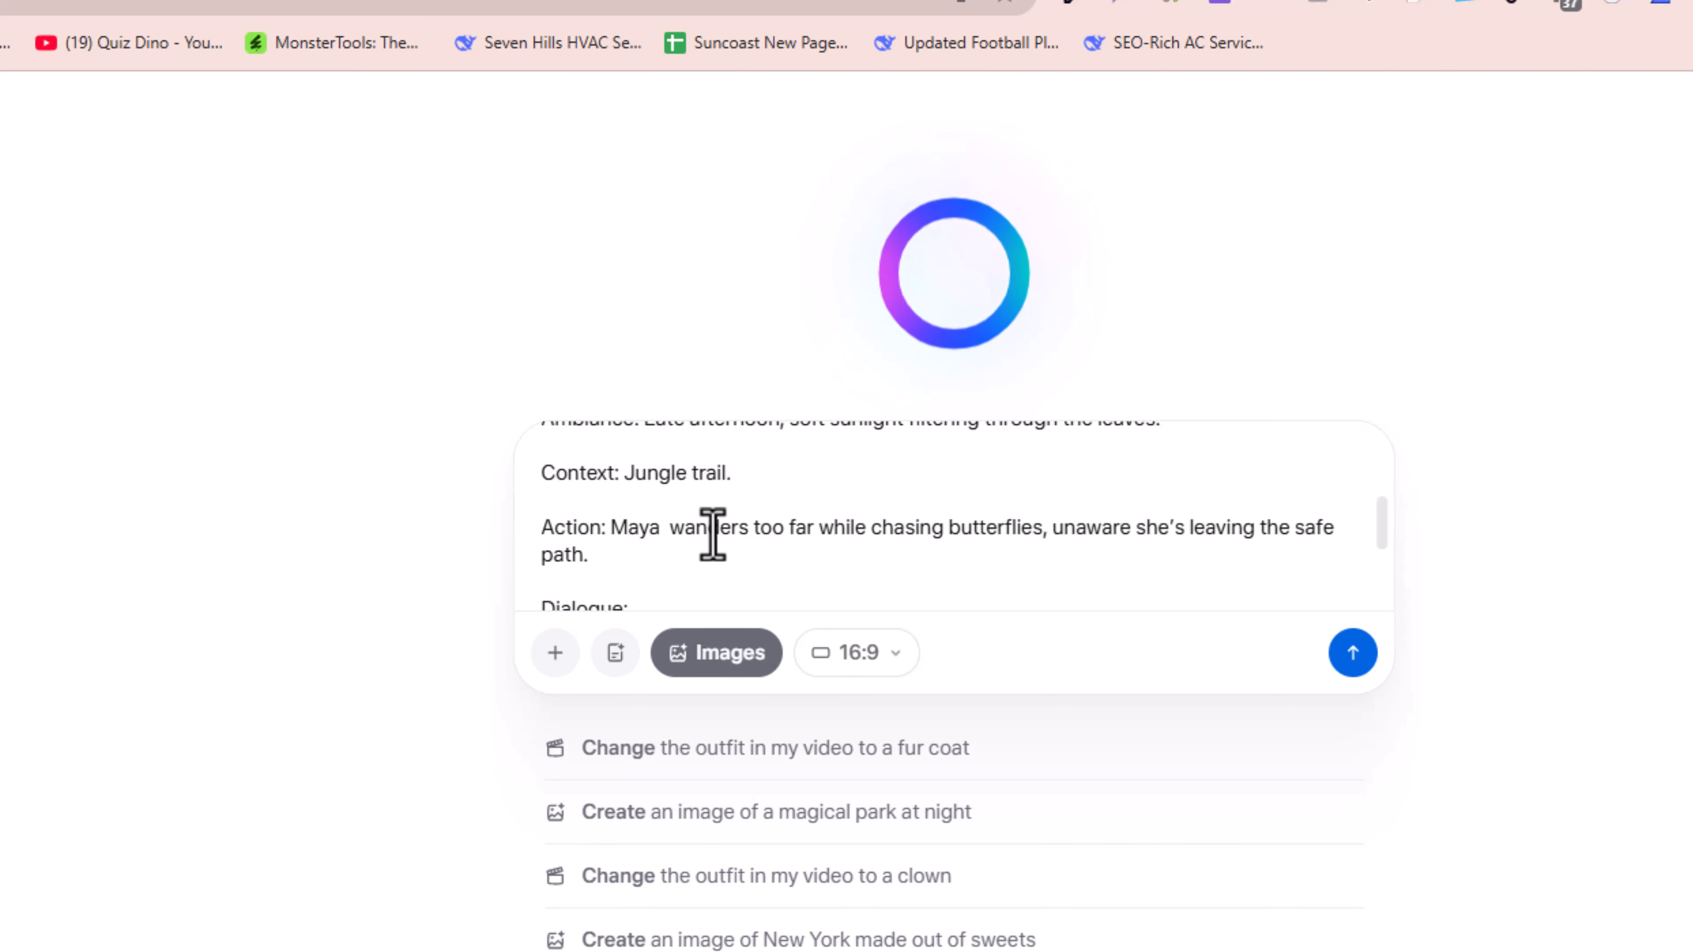
pyautogui.write('()')
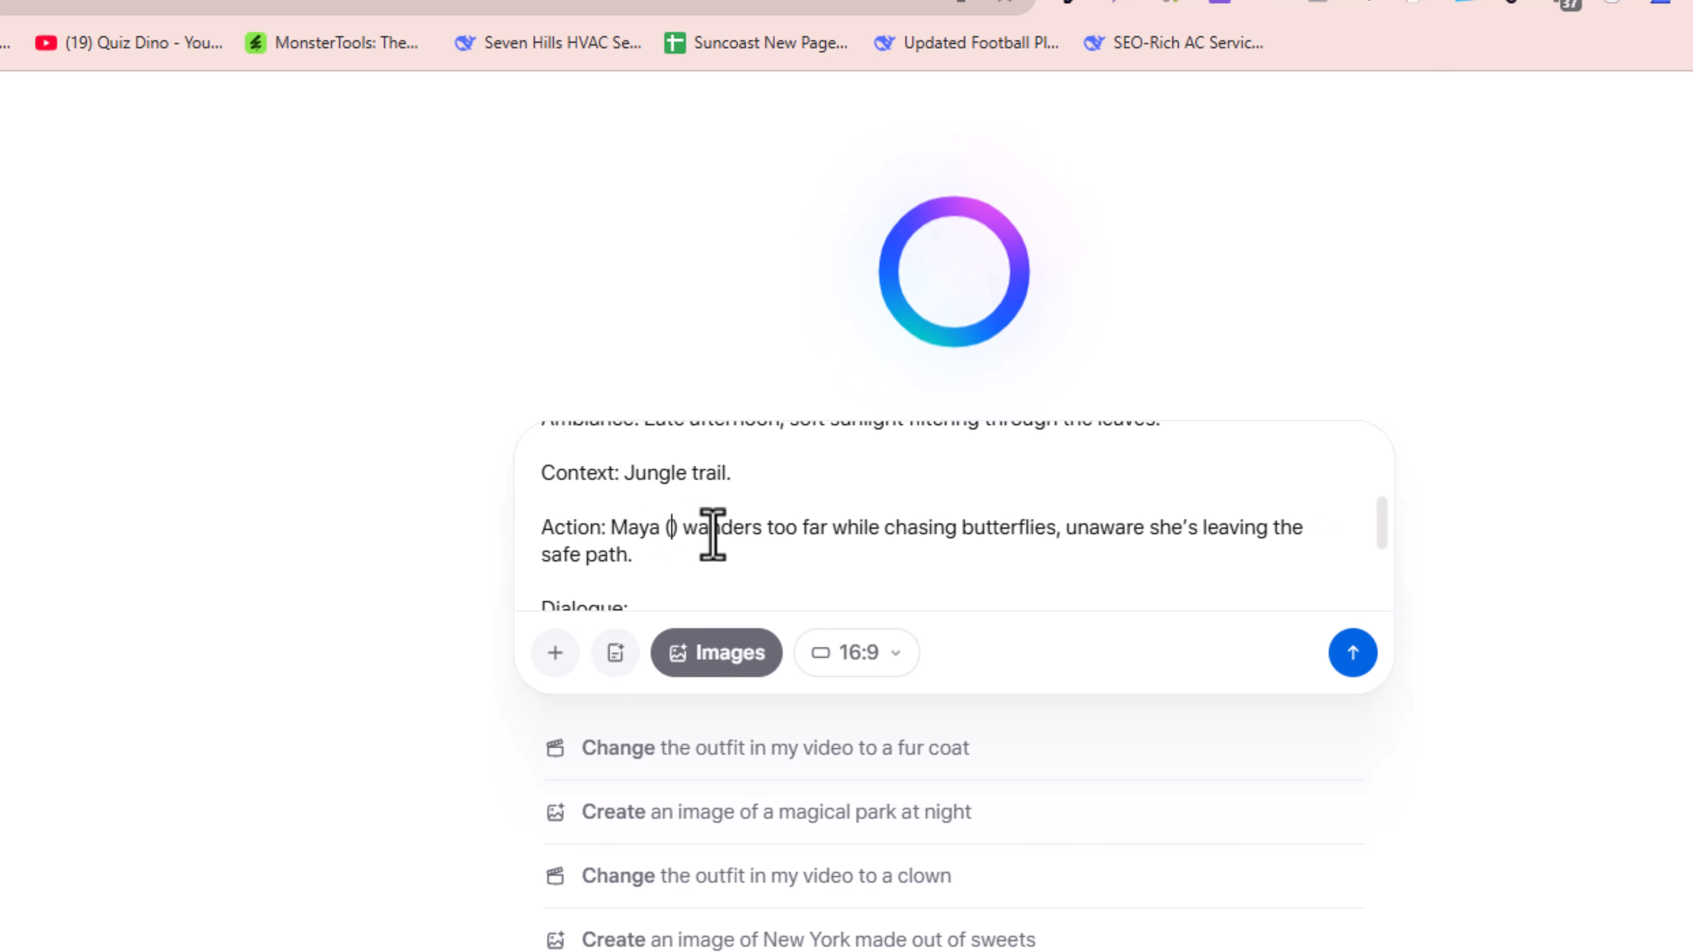
pyautogui.write('A curious 10-year-old girl, brave but sometimes reckless. She wears a red dress and carries a small satchel.')
# Insert the same description of Maya in parentheses after her name in the prompt's Dialogue section
pyautogui.scroll(-3, 690, 544)
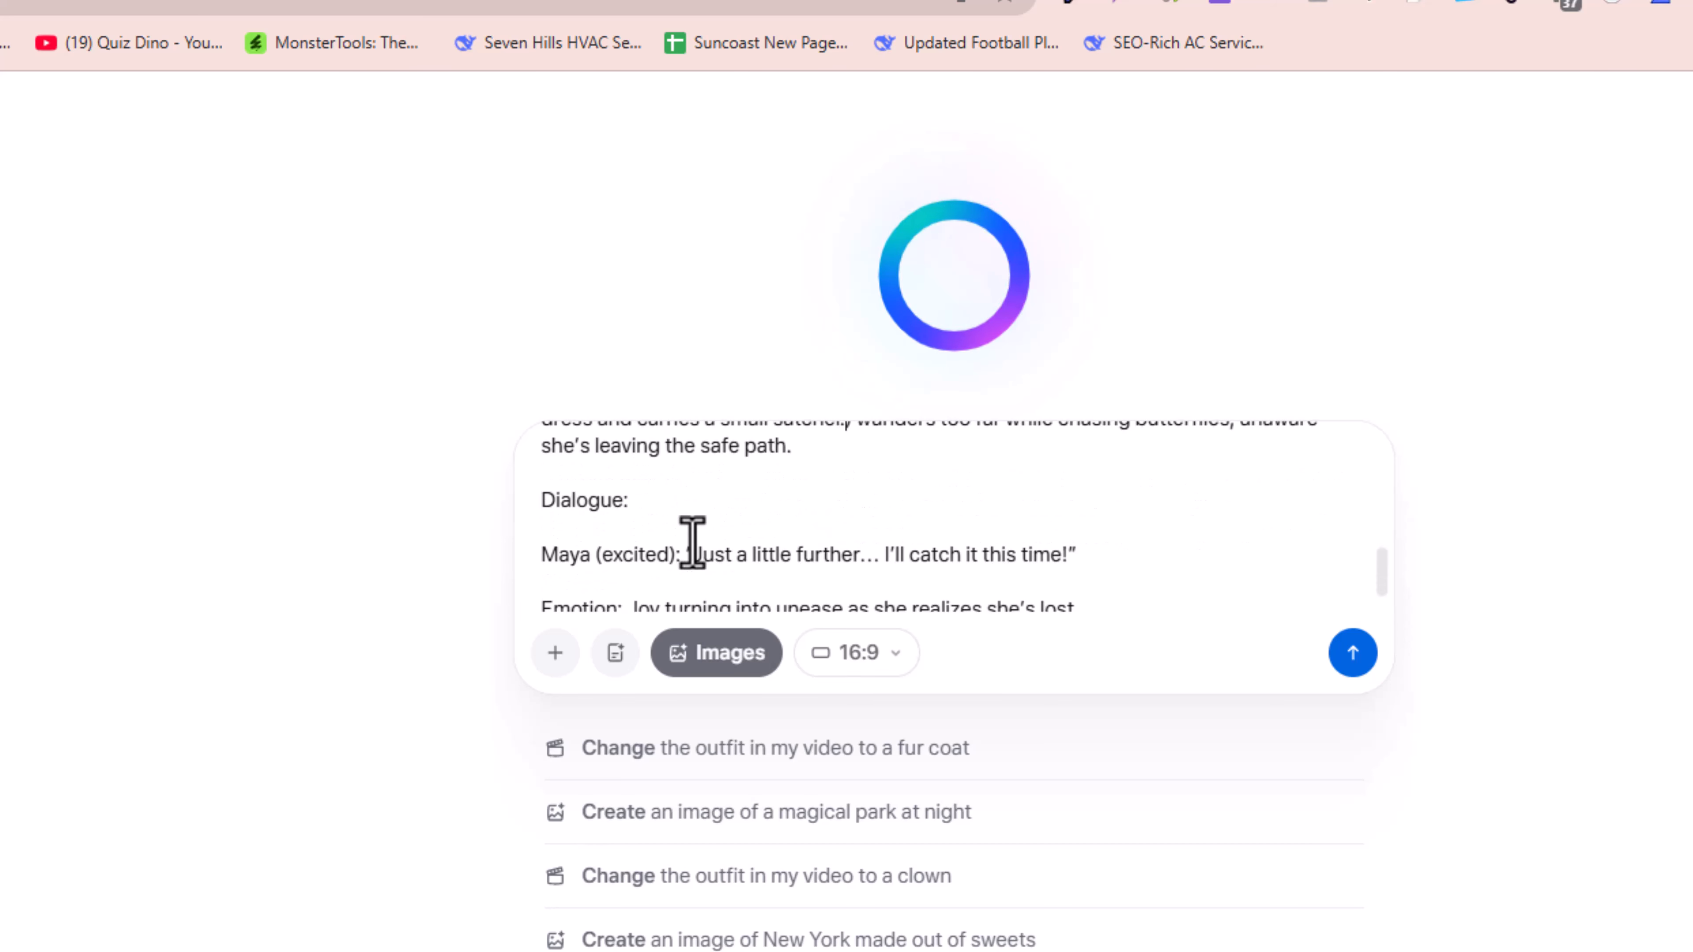
pyautogui.click(590, 528)
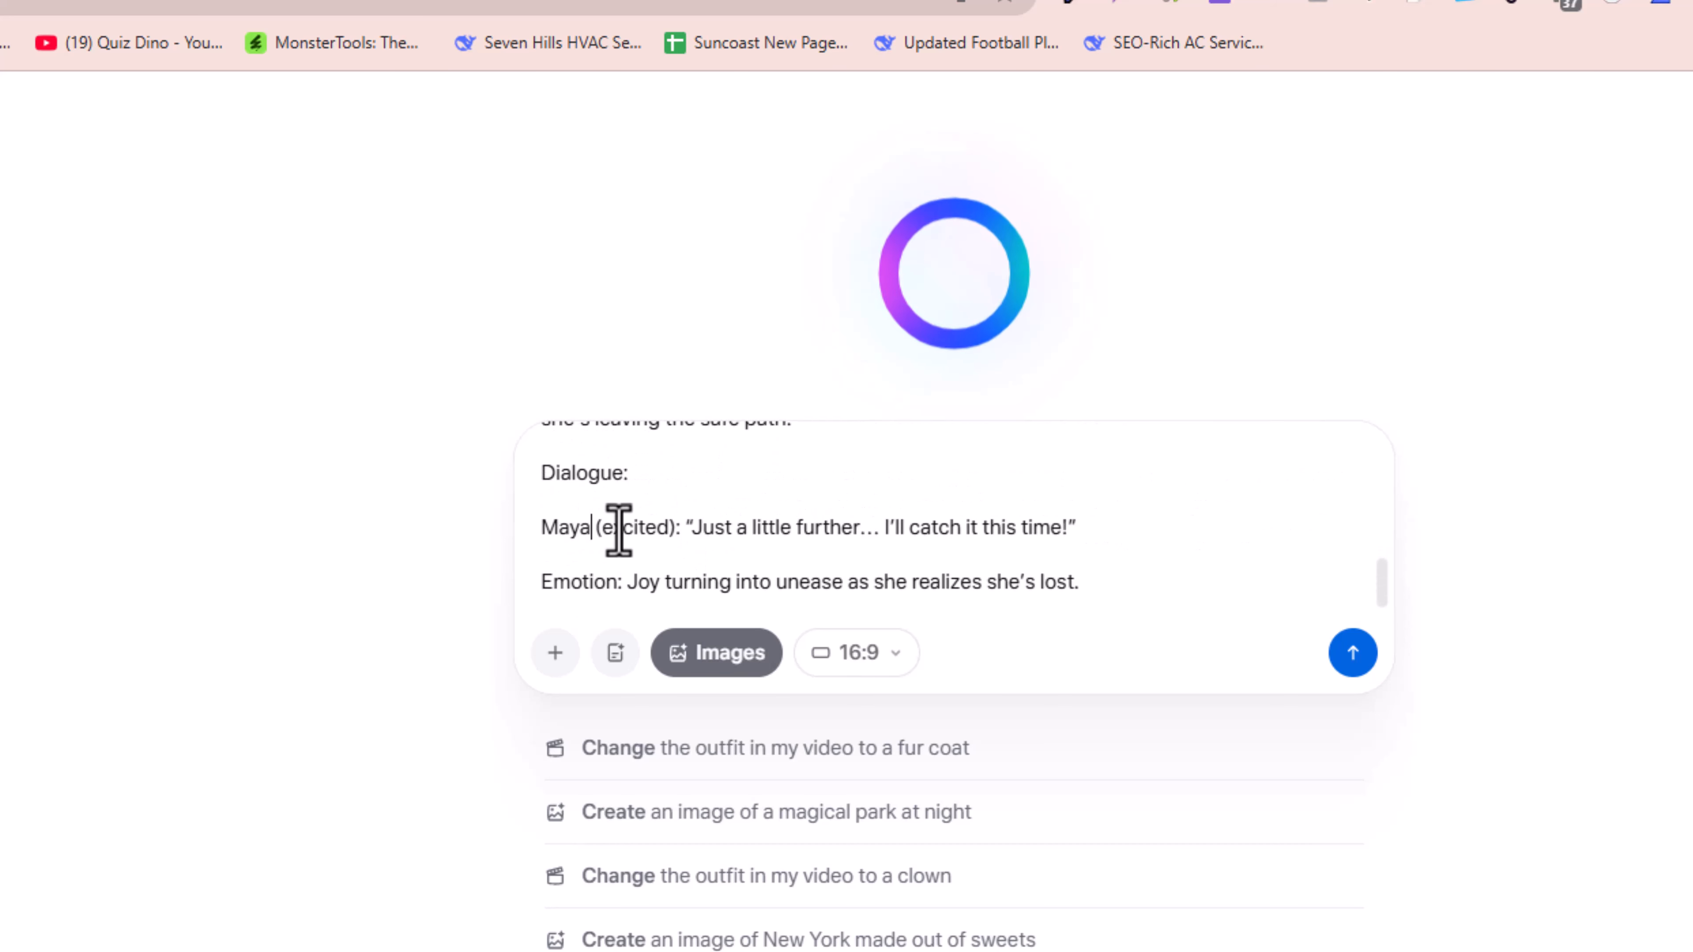
pyautogui.write('()')
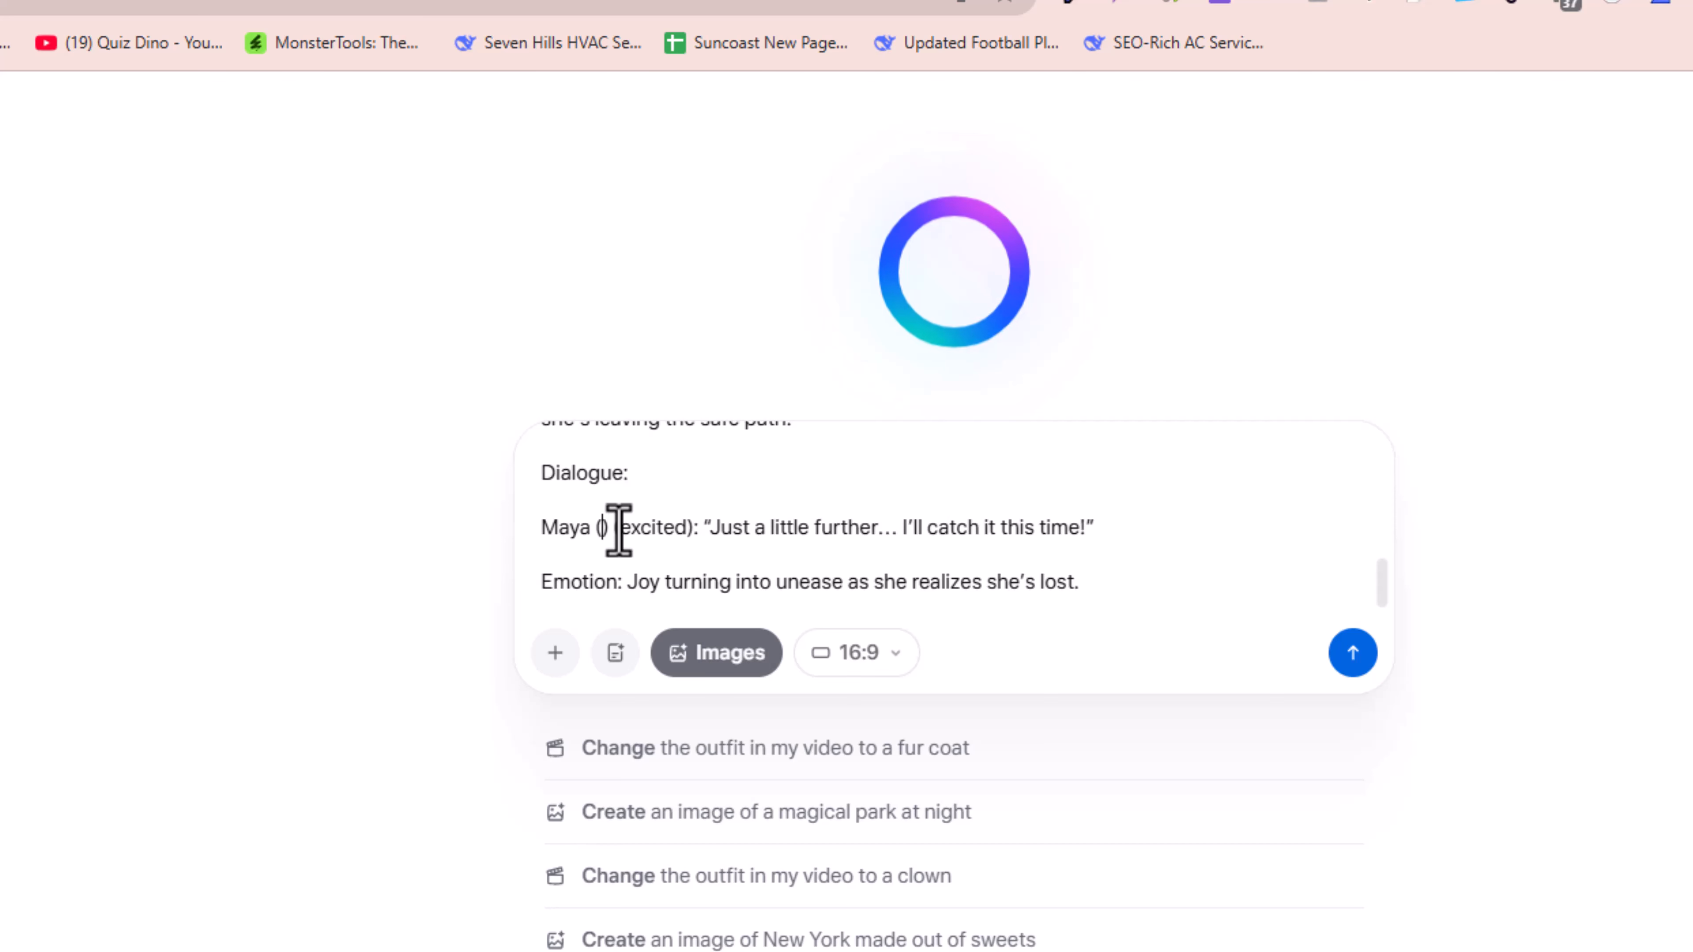
pyautogui.write('A curious 10-year-old girl, brave but sometimes reckless. She wears a red dress and carries a small satchel.')
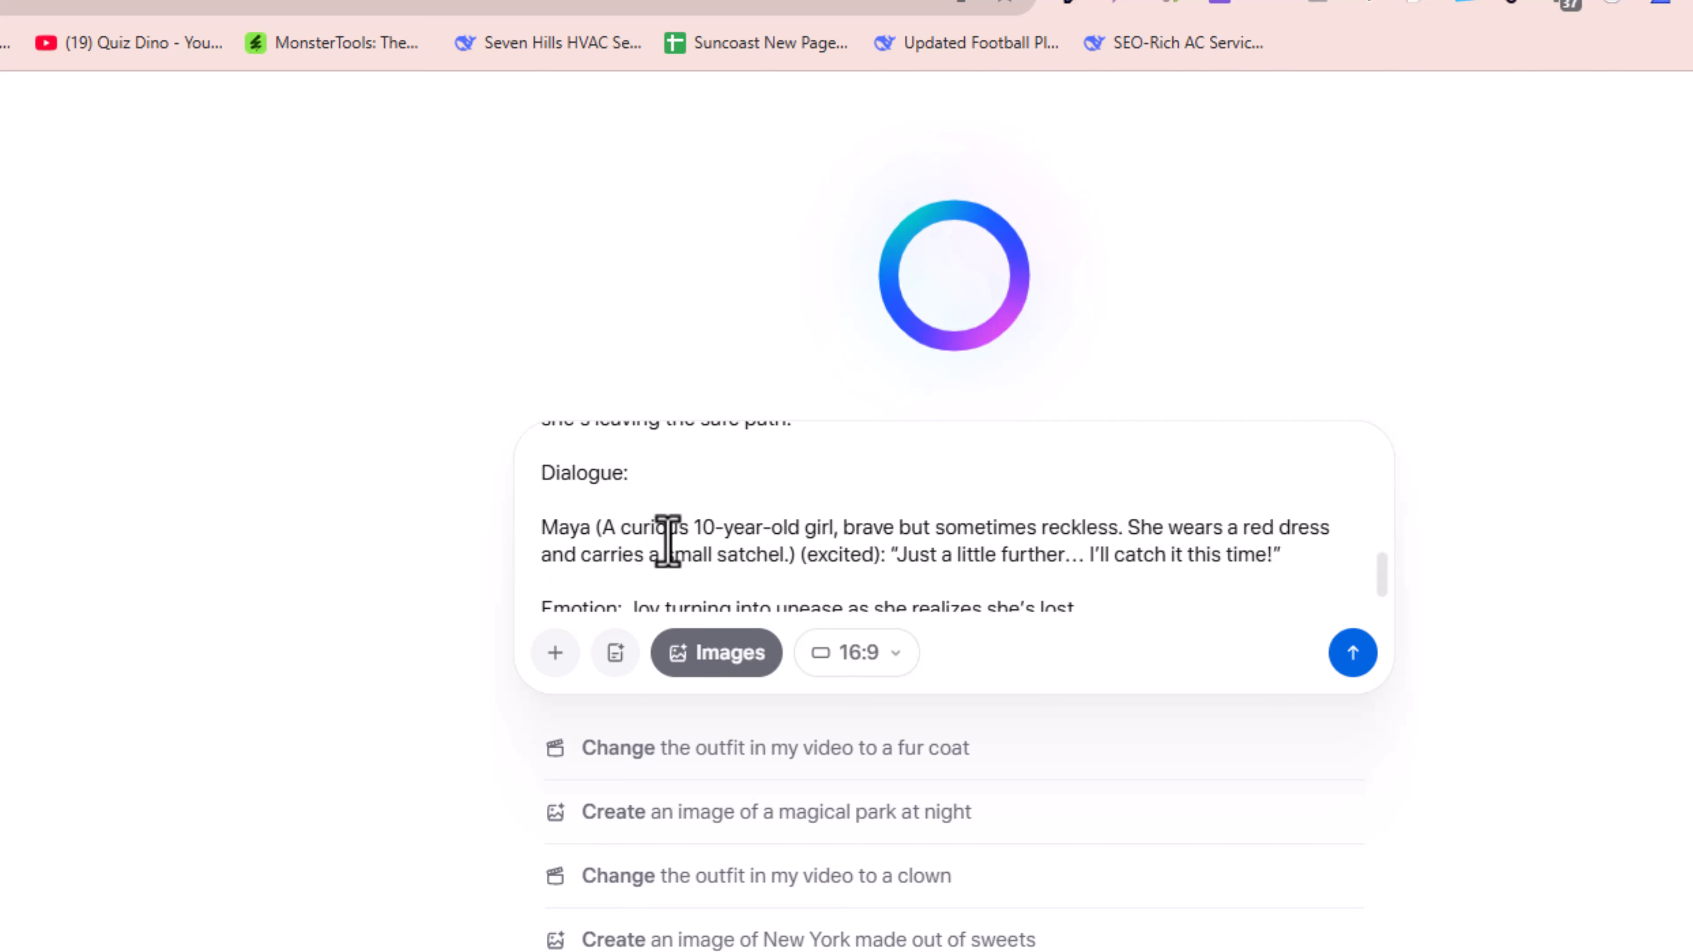
# Generate the images from the finished prompt and open the one with Maya facing the viewer for editing
pyautogui.moveTo(800, 556); pyautogui.dragTo(602, 533)
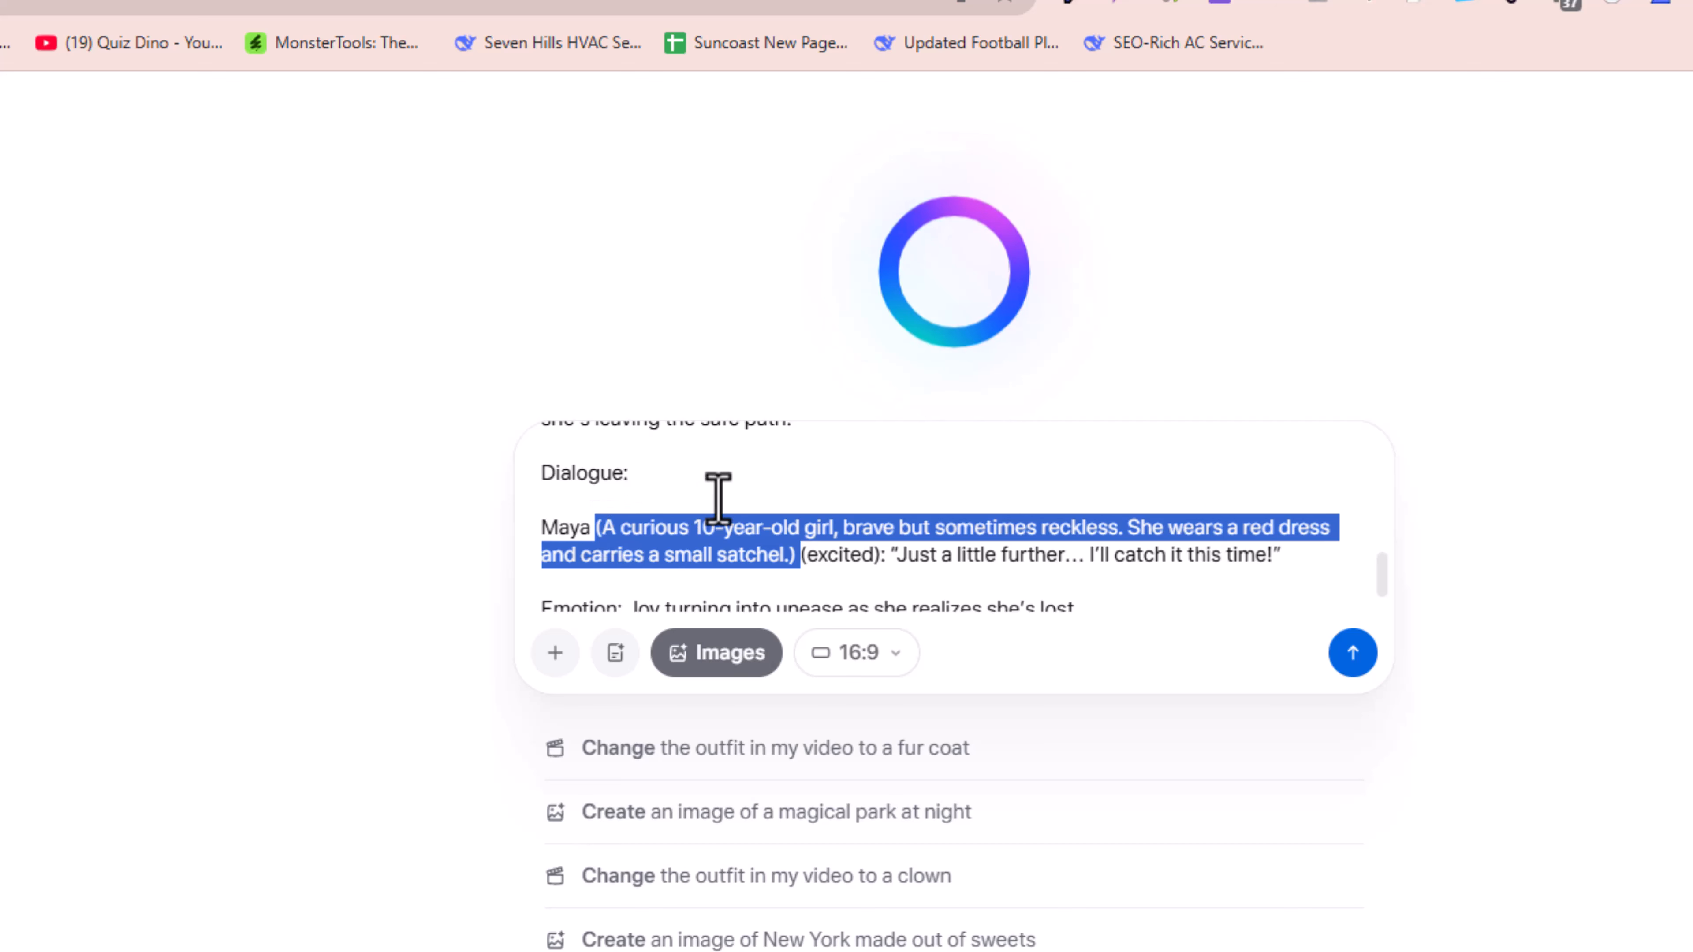
pyautogui.scroll(-1, 760, 520)
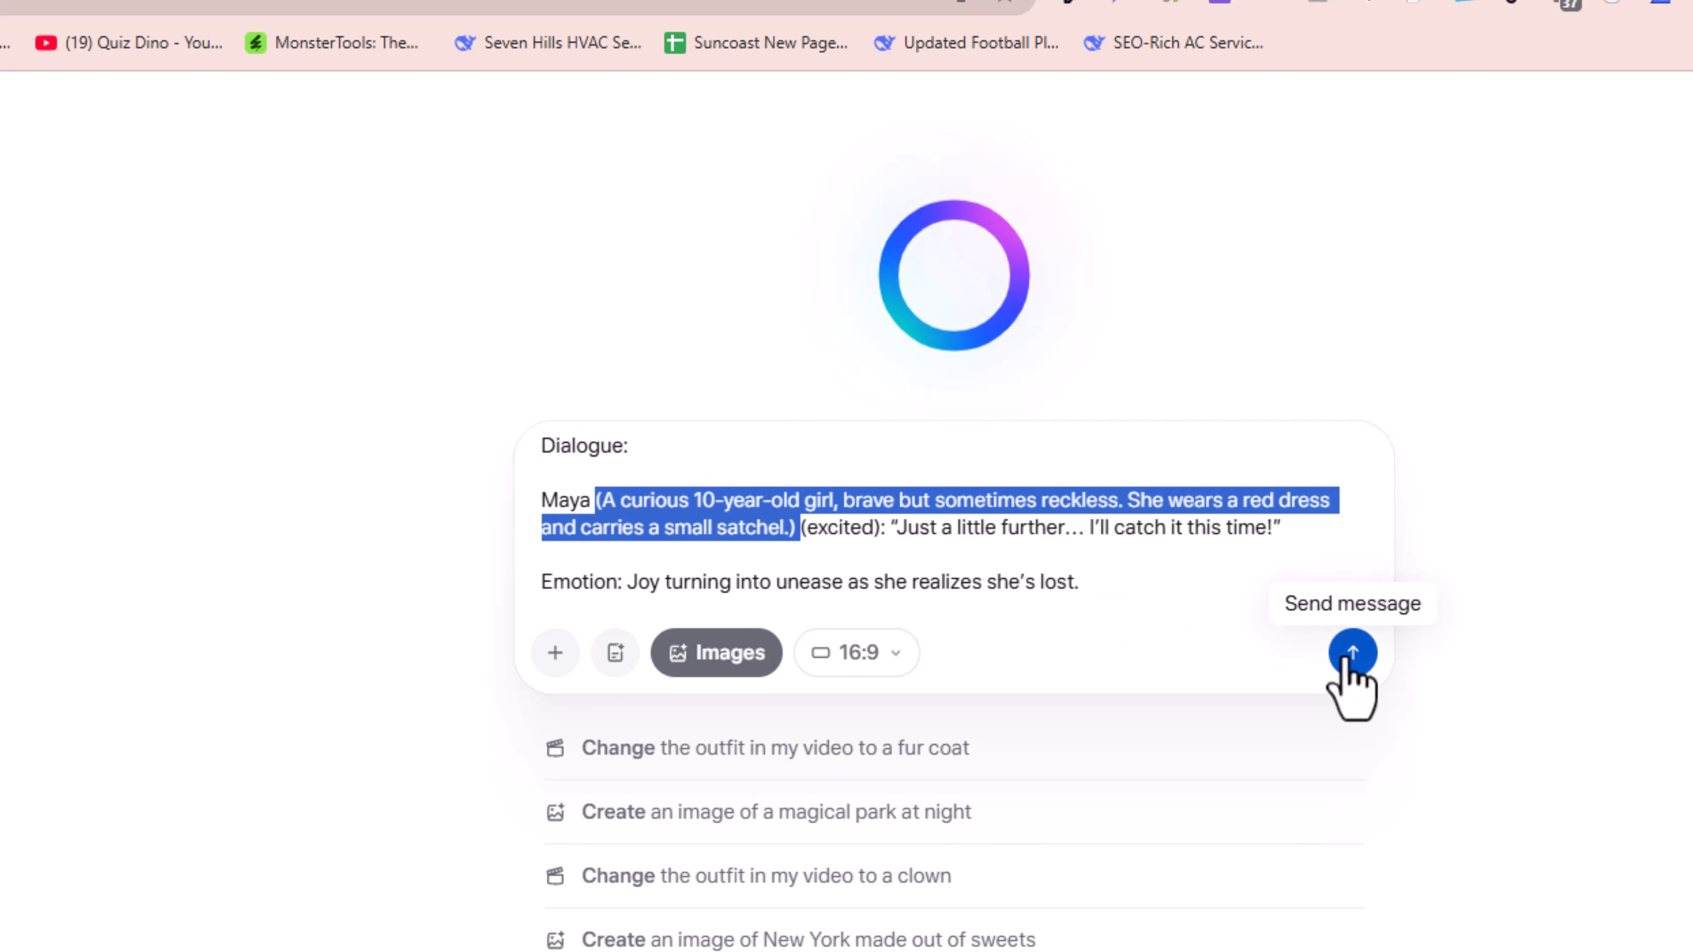
pyautogui.click(835, 556)
pyautogui.press('Return')
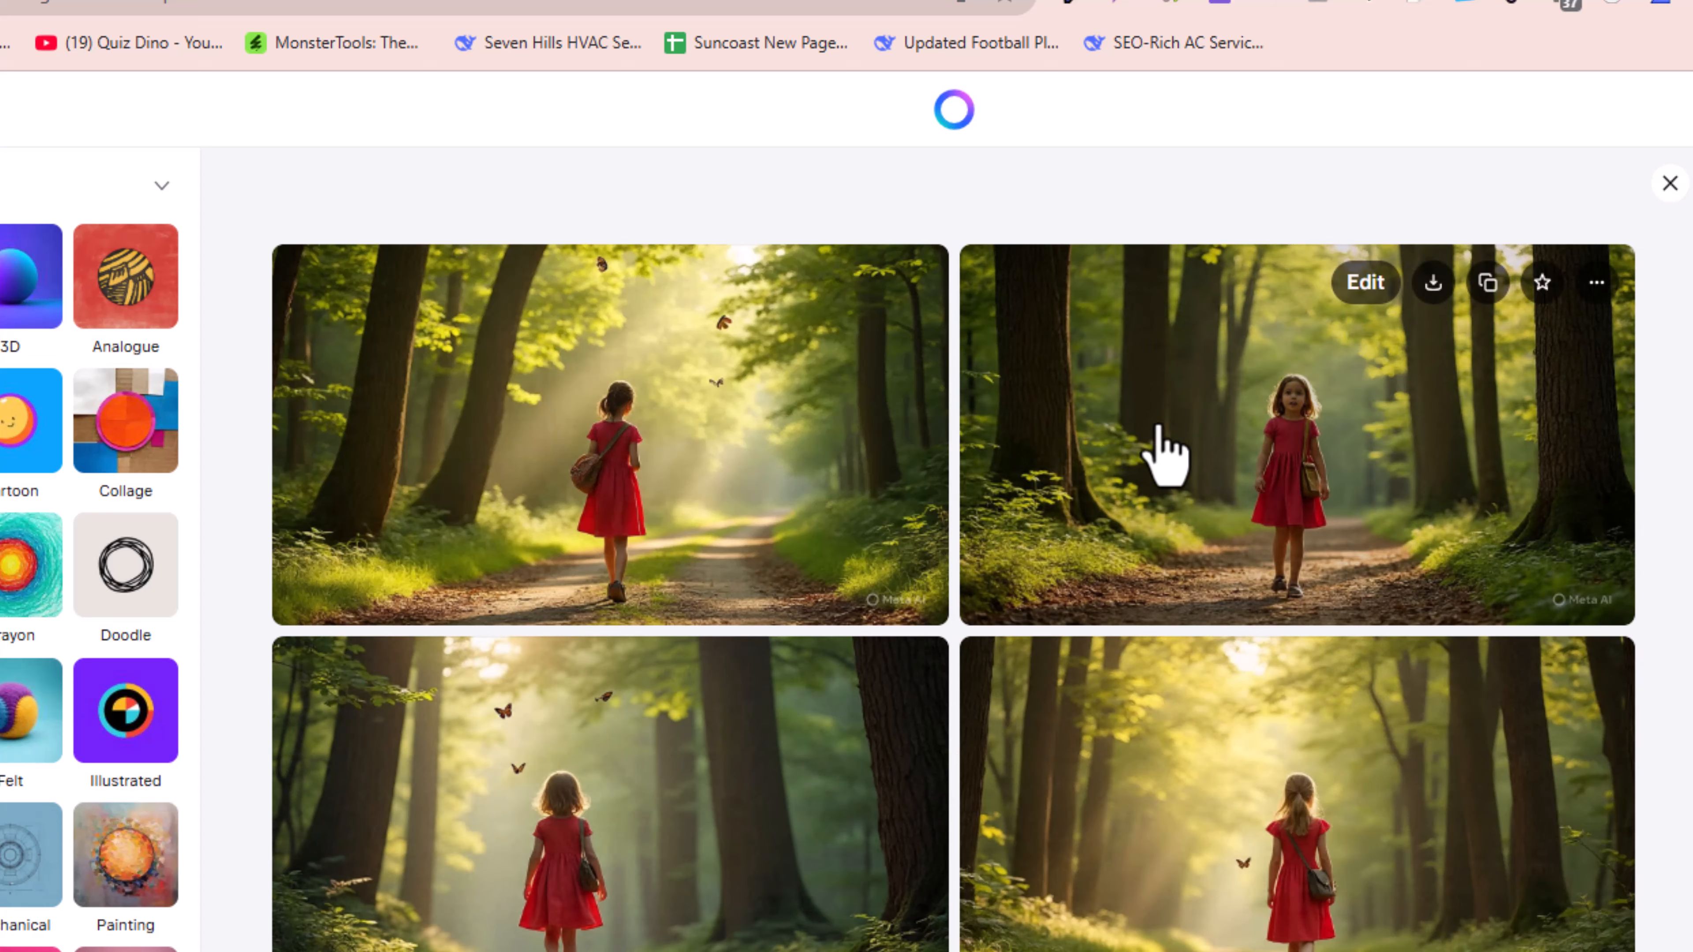
pyautogui.click(1174, 433)
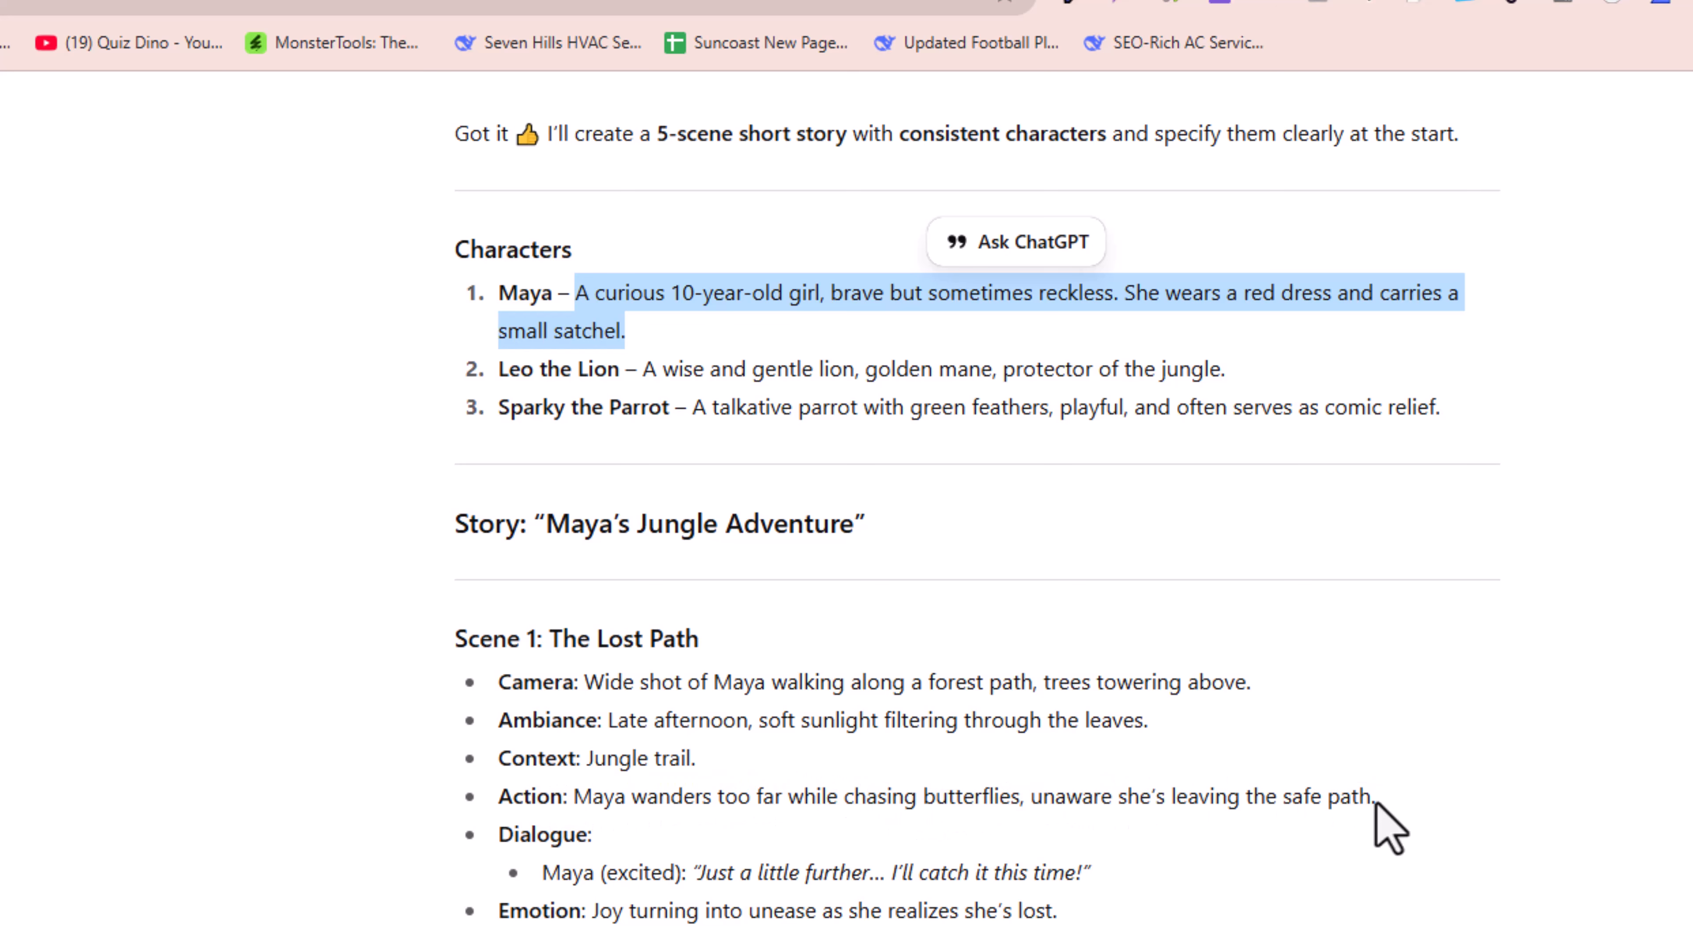
# Copy all Scene 1 details, Camera through Emotion, from ChatGPT and paste them into the opened image's description in Meta AI
pyautogui.moveTo(500, 799); pyautogui.dragTo(1386, 804)
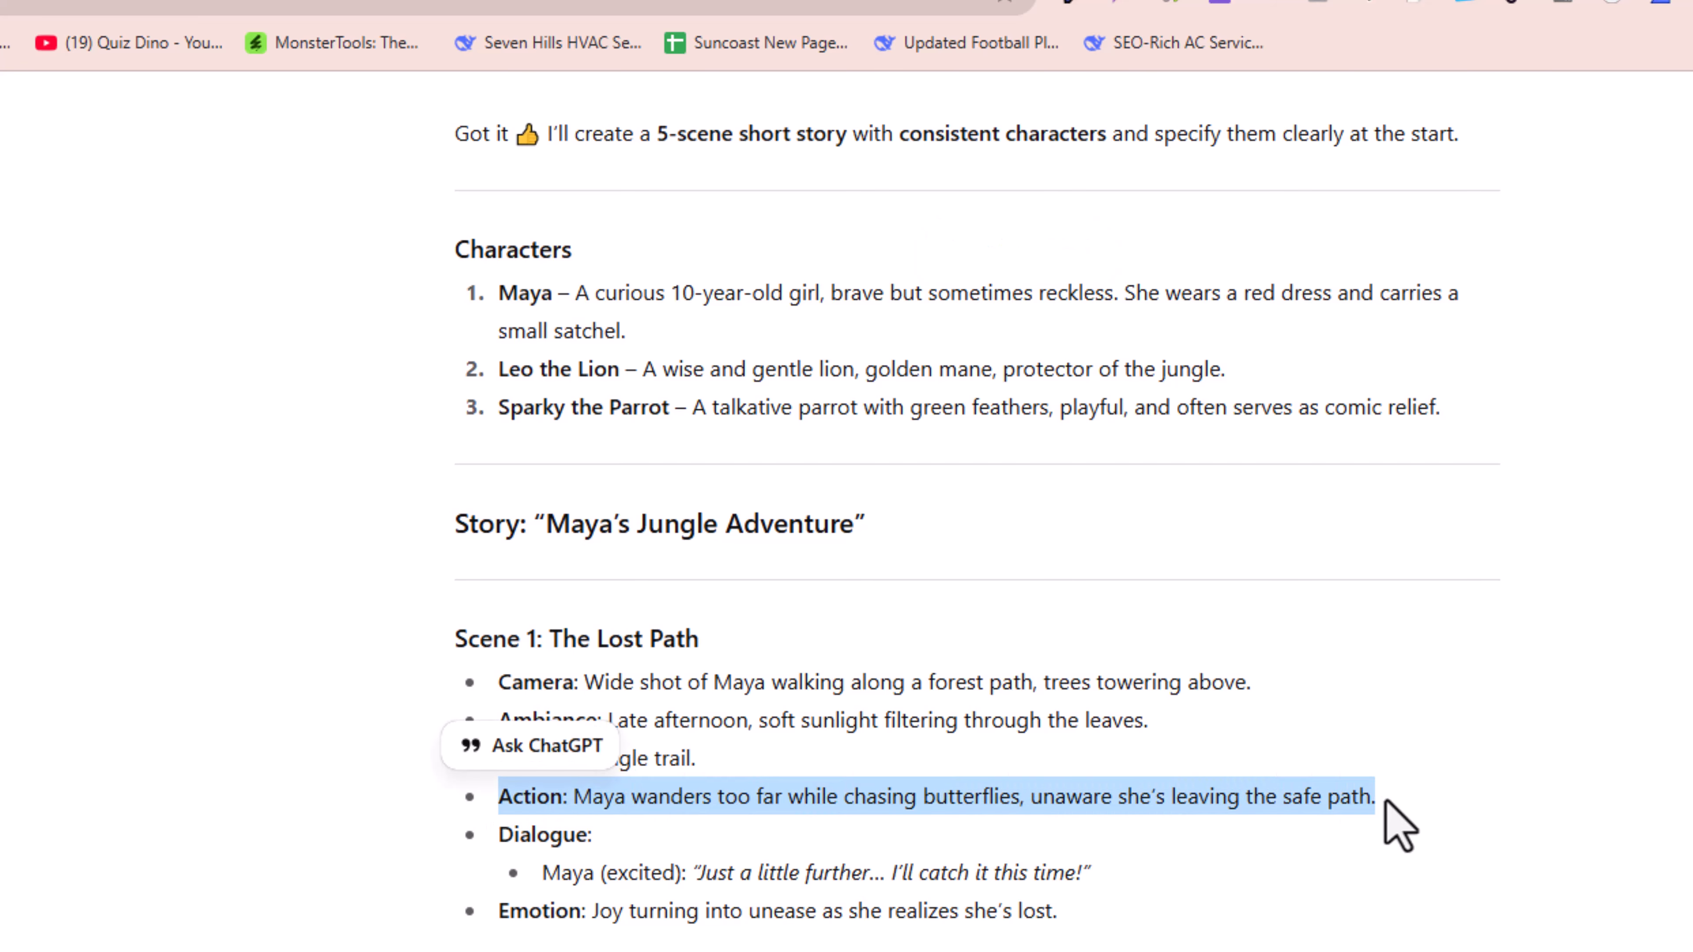
pyautogui.moveTo(1097, 918); pyautogui.dragTo(543, 757)
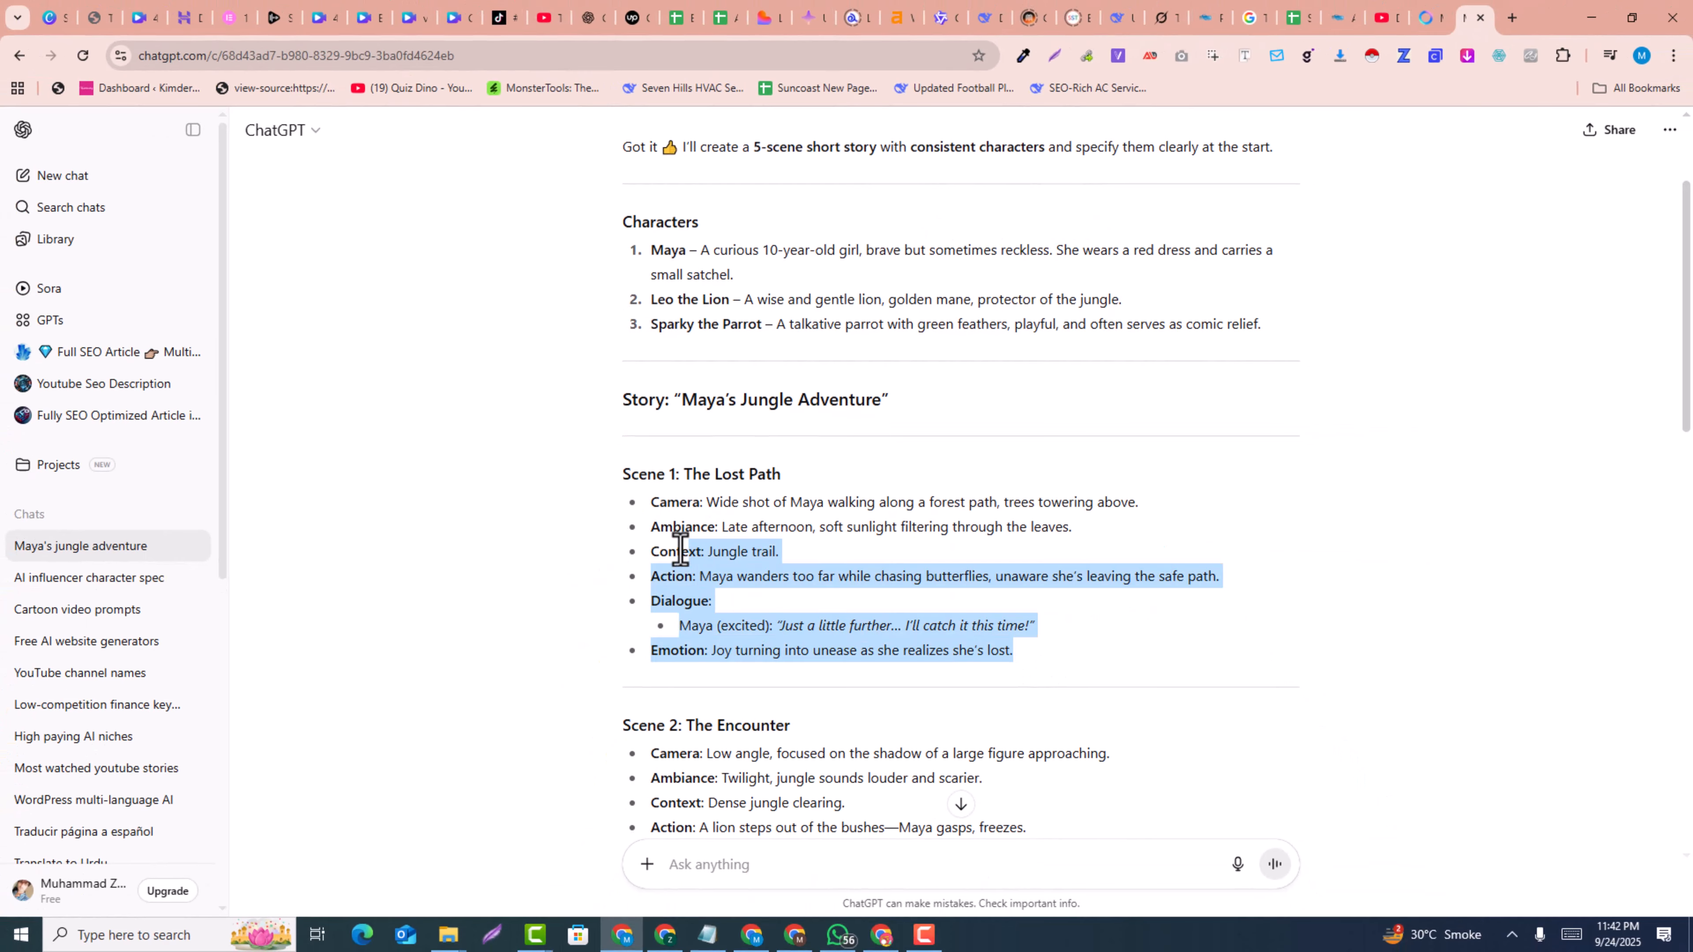
pyautogui.moveTo(680, 551); pyautogui.dragTo(650, 514)
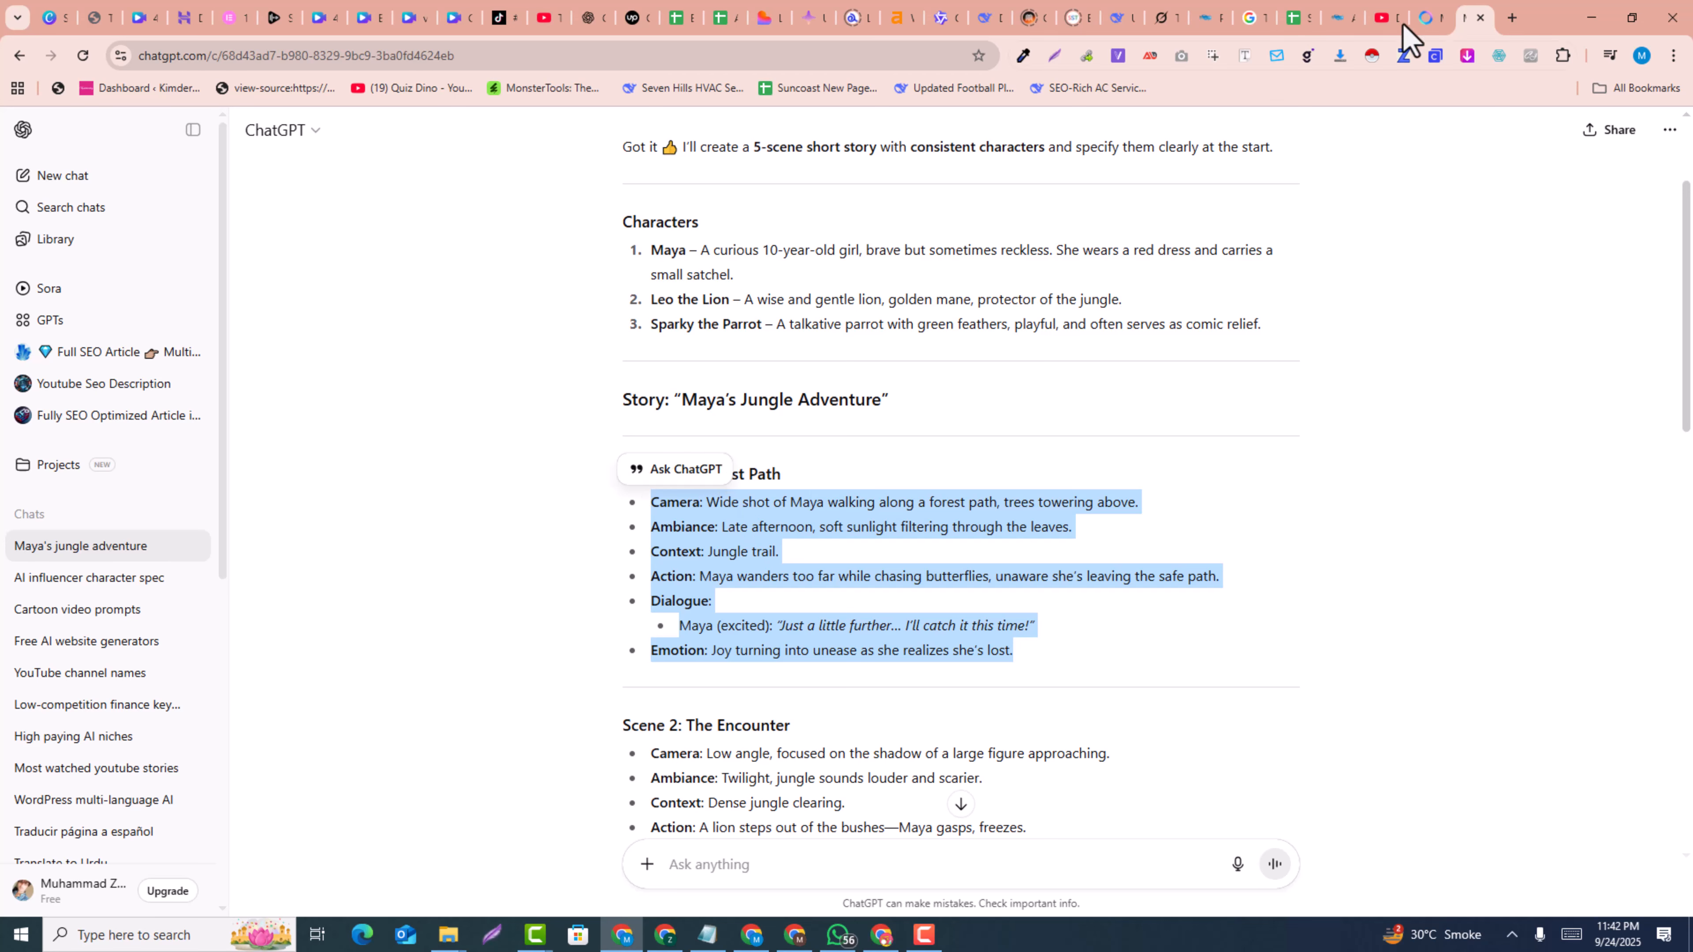
pyautogui.click(1427, 17)
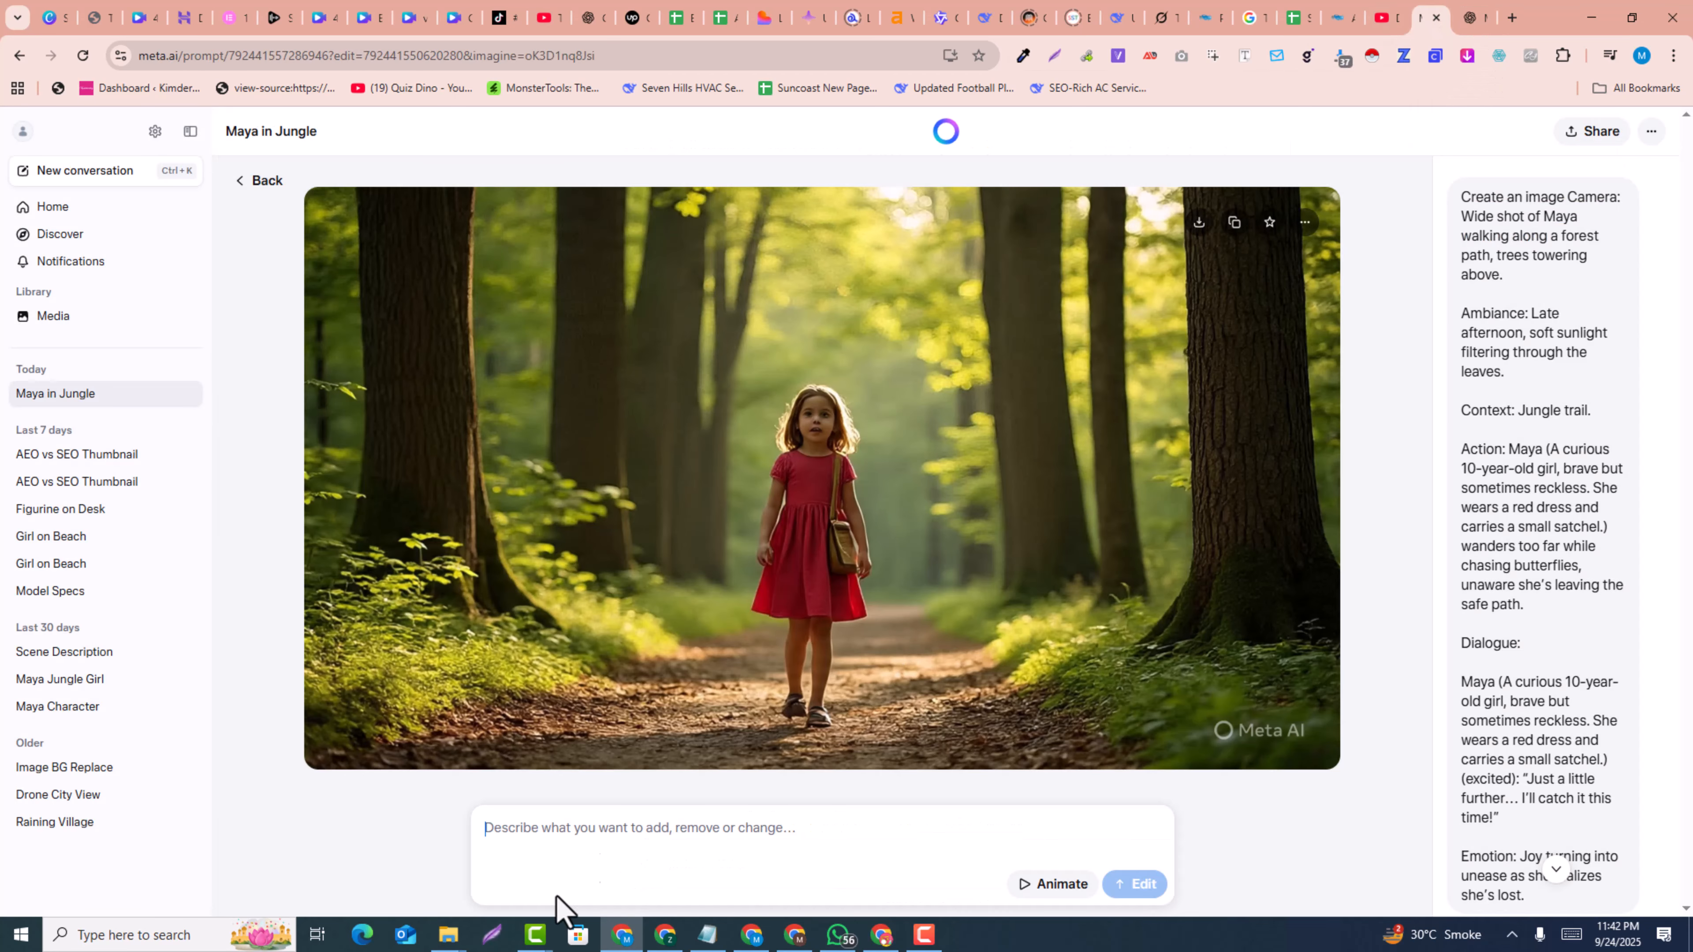
pyautogui.hotkey('ctrl', 'v')
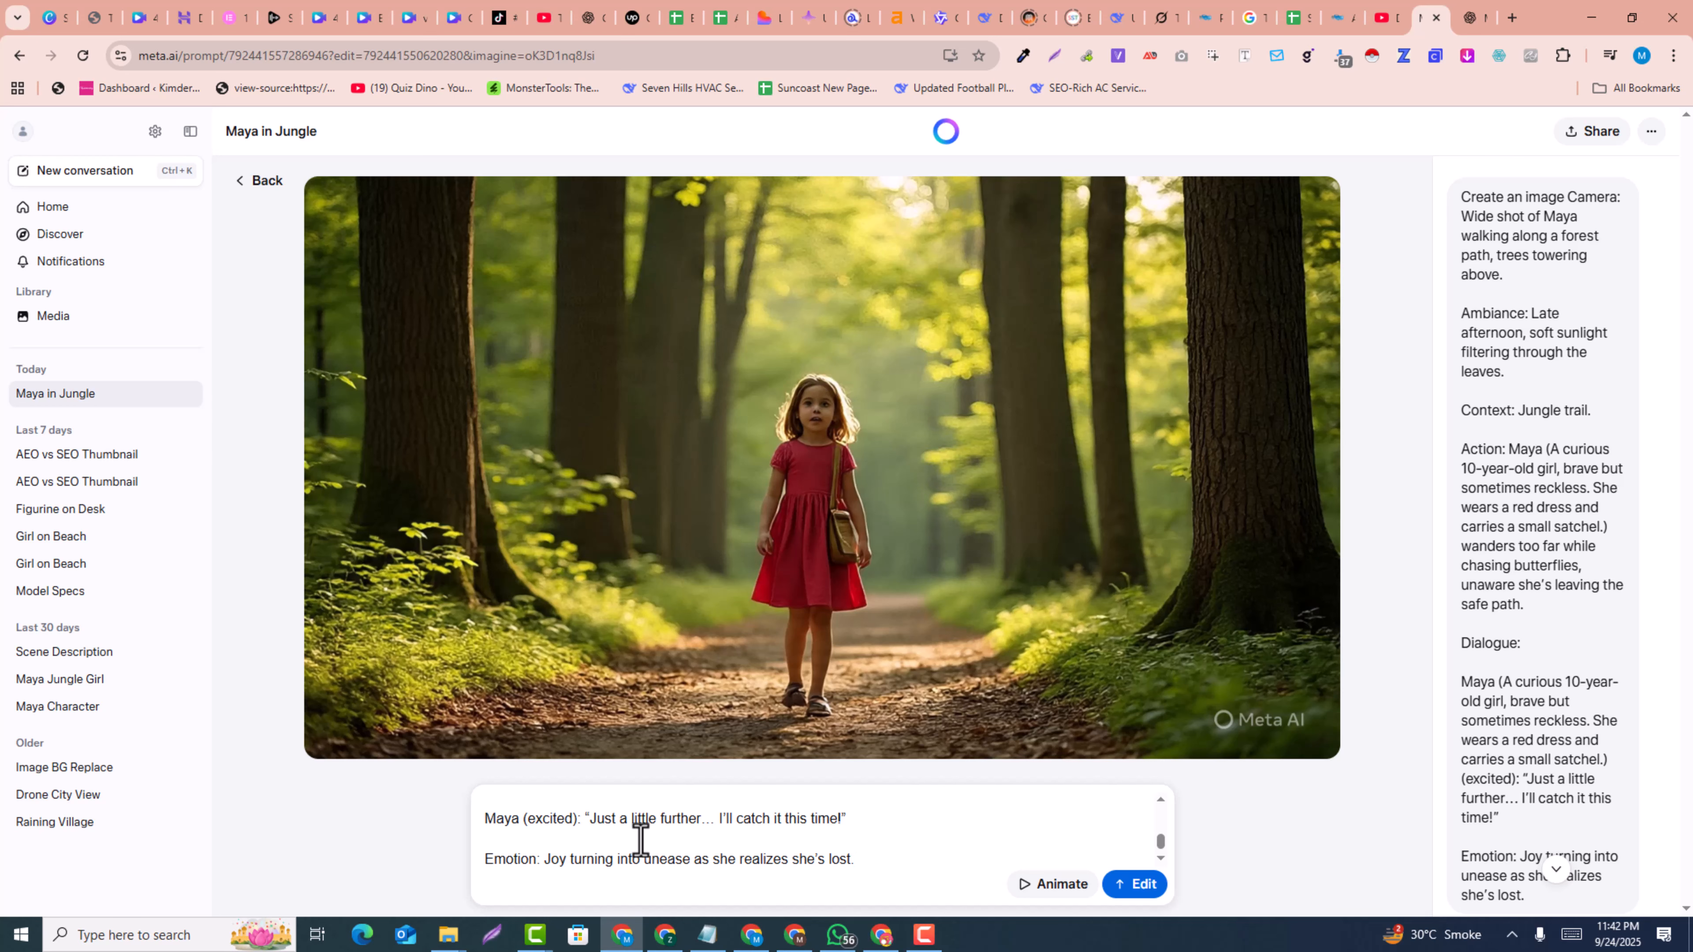
# Animate the opened forest image of Maya using the pasted Scene 1 details
pyautogui.click(1077, 887)
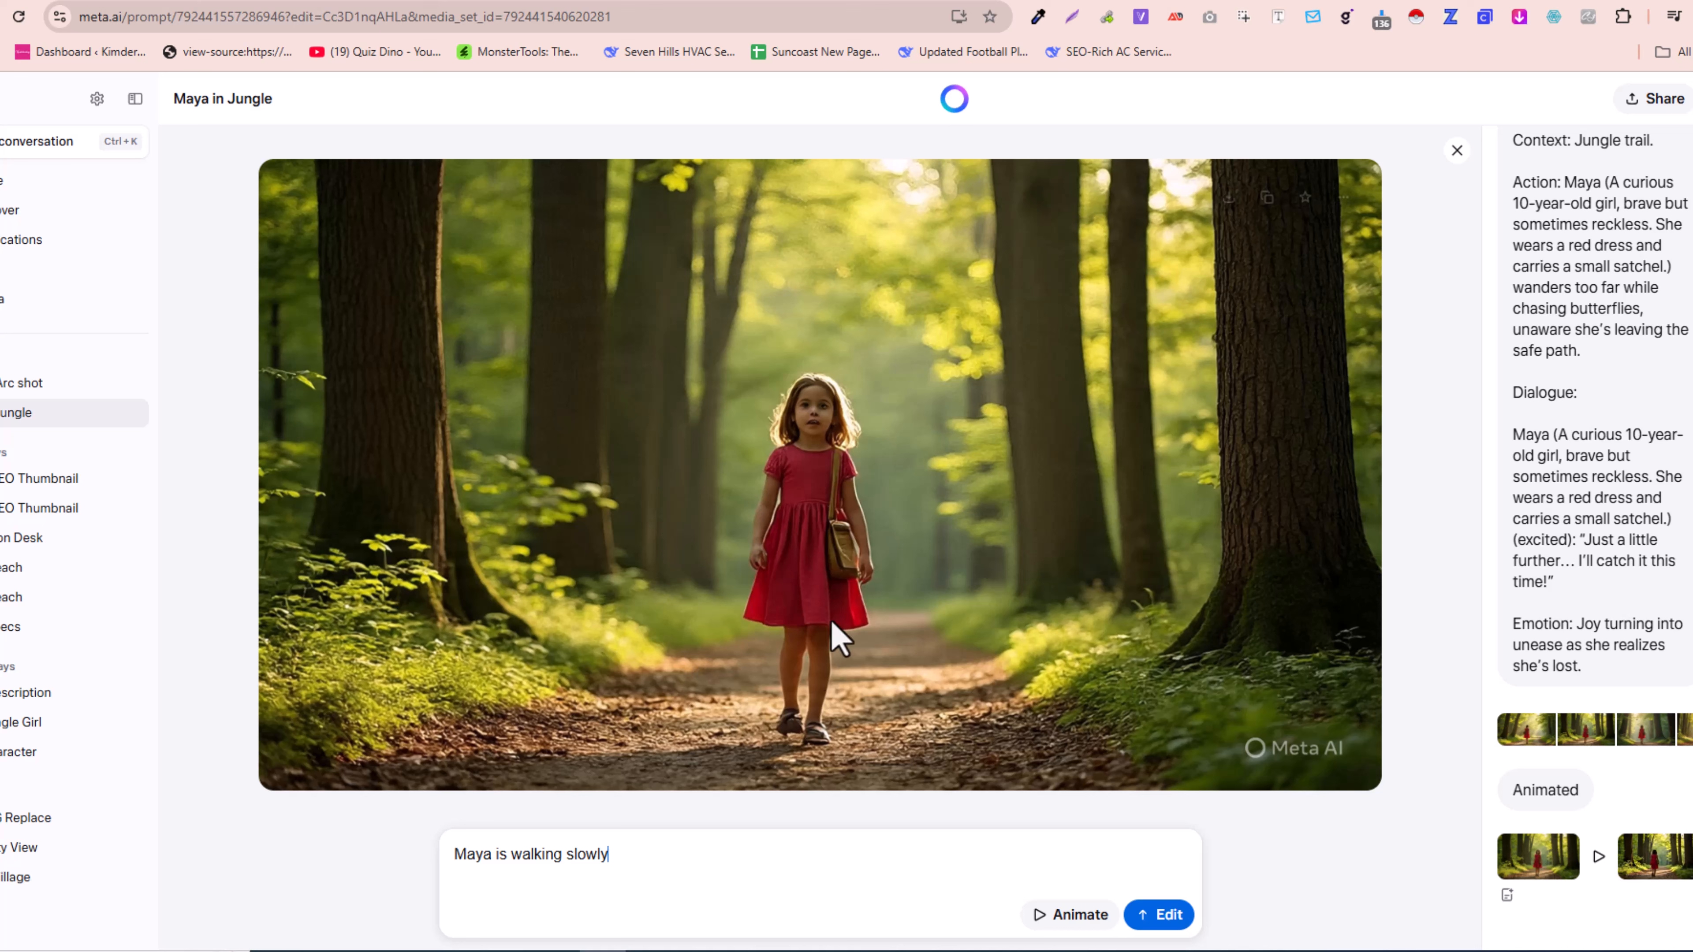
# Edit the image with the description "Maya is walking slowly", animate the edited version and download the video
pyautogui.moveTo(456, 857); pyautogui.dragTo(625, 861)
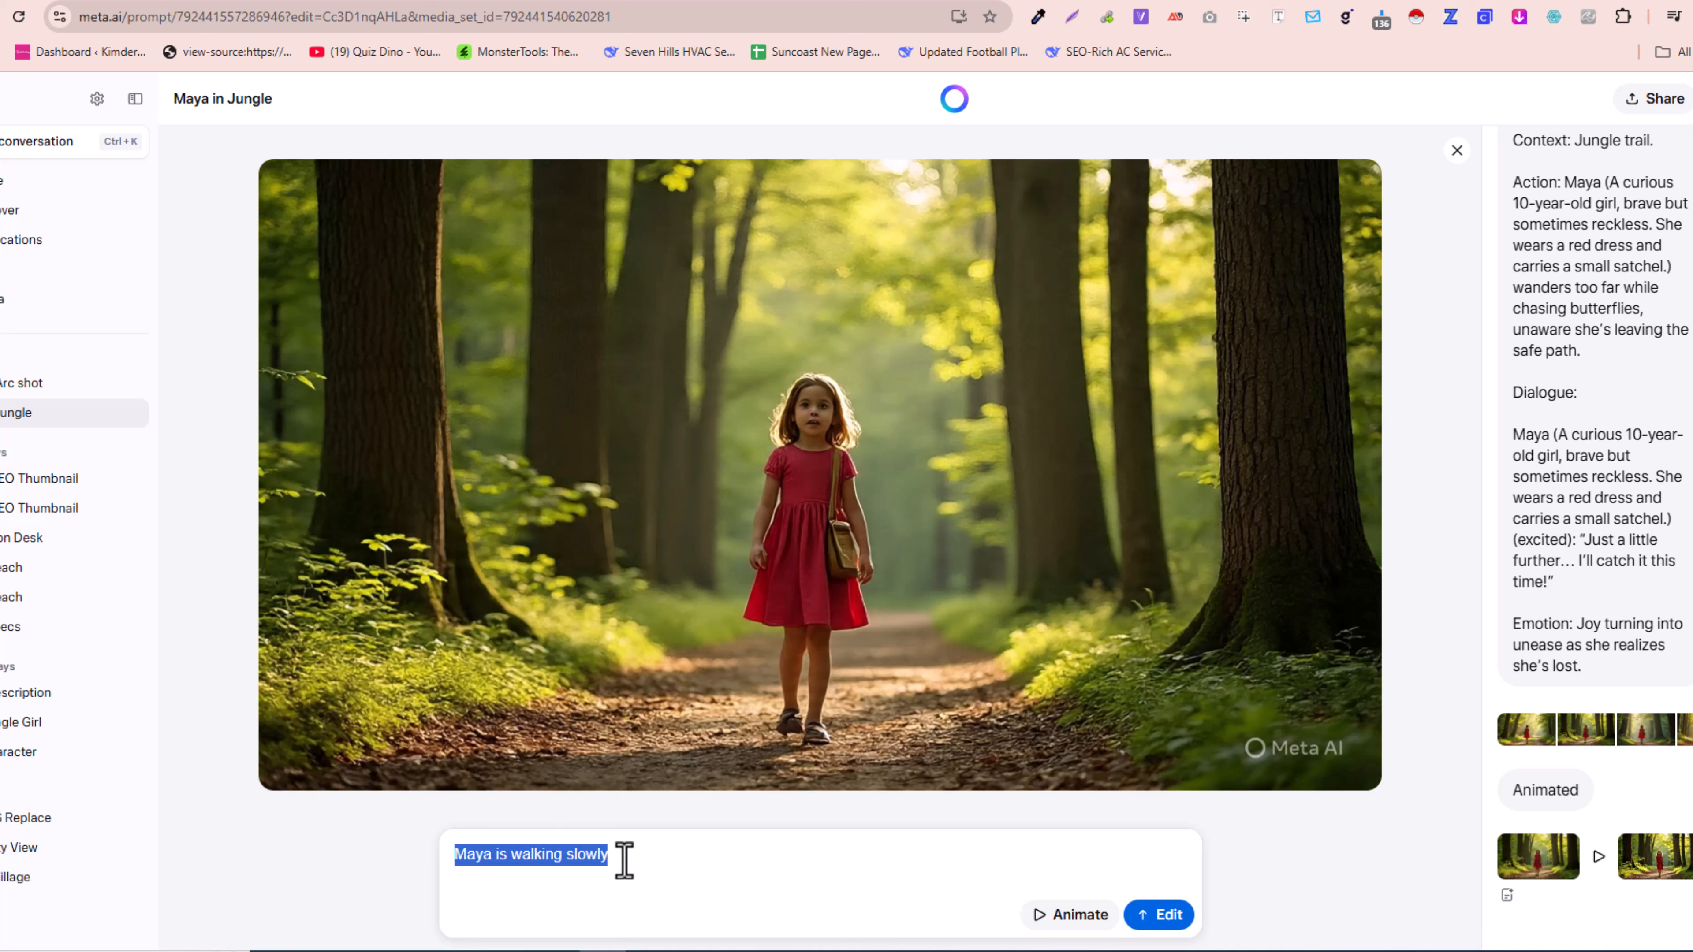
pyautogui.click(625, 860)
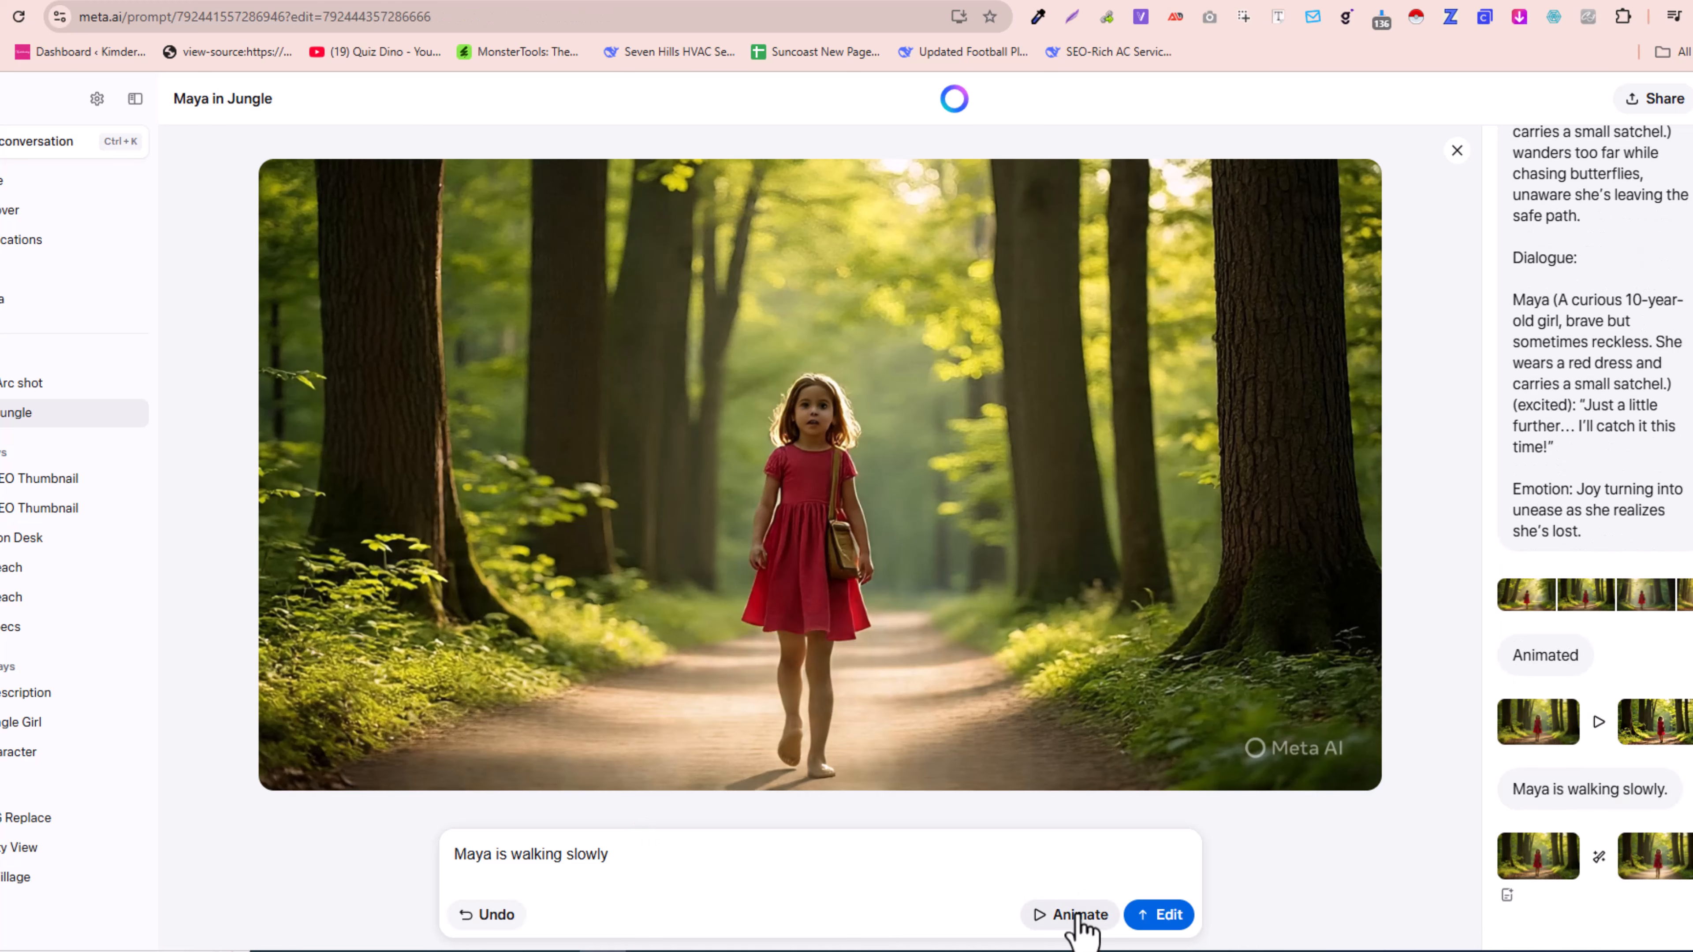
pyautogui.moveTo(1014, 654)
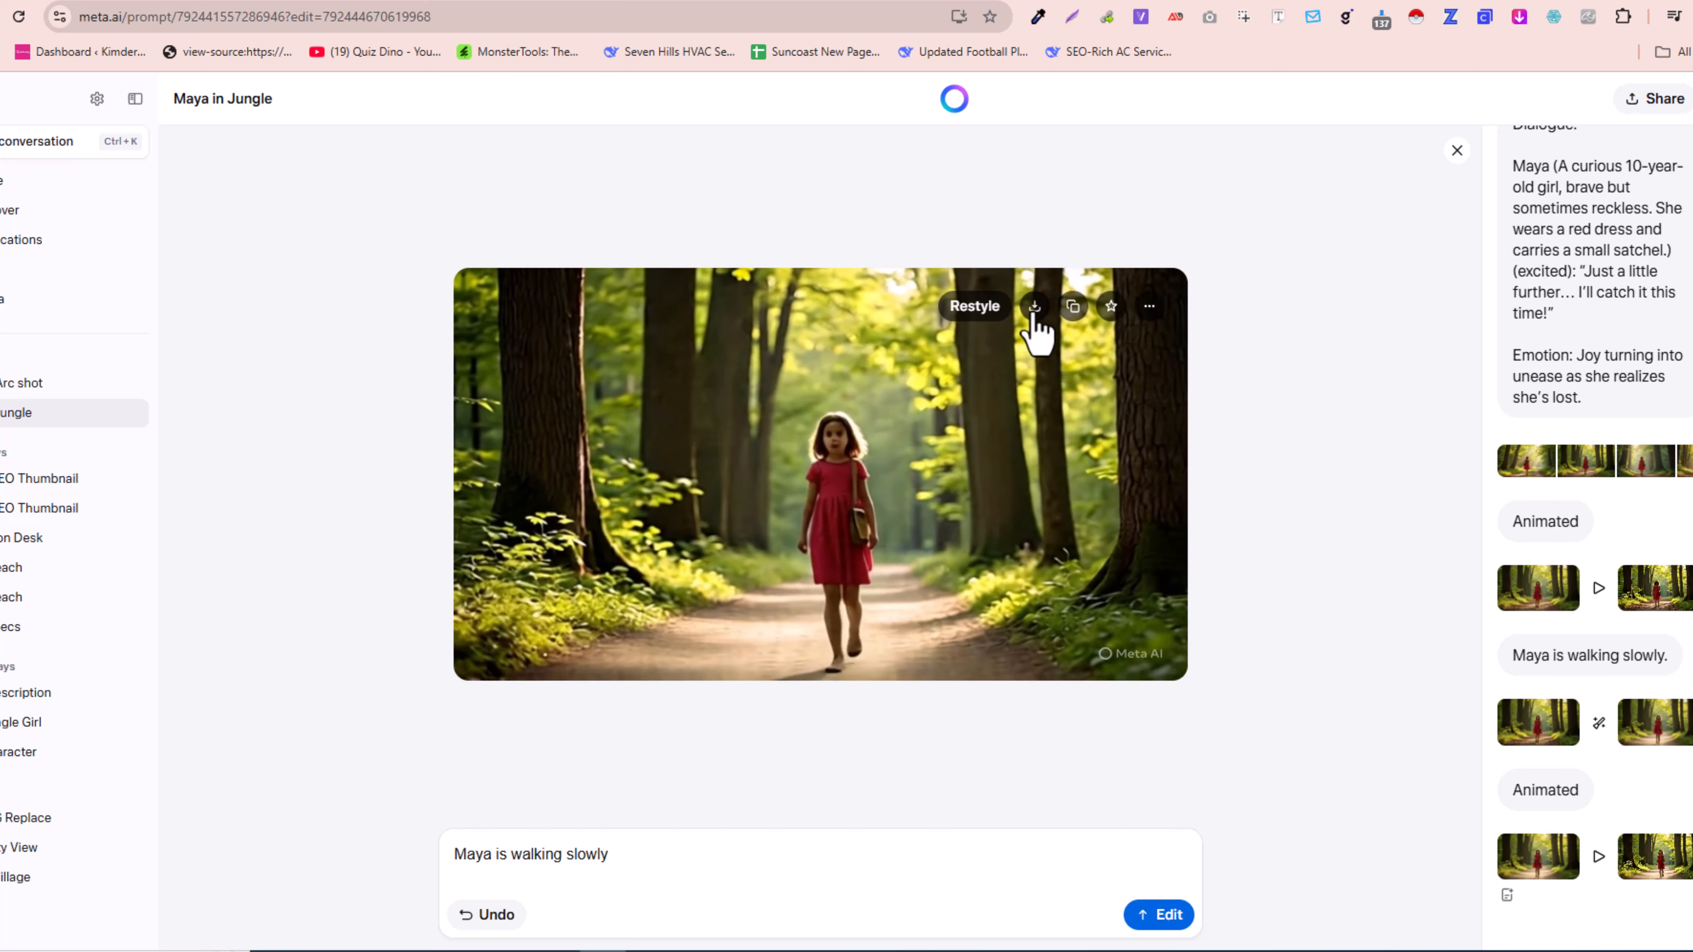
pyautogui.click(1034, 306)
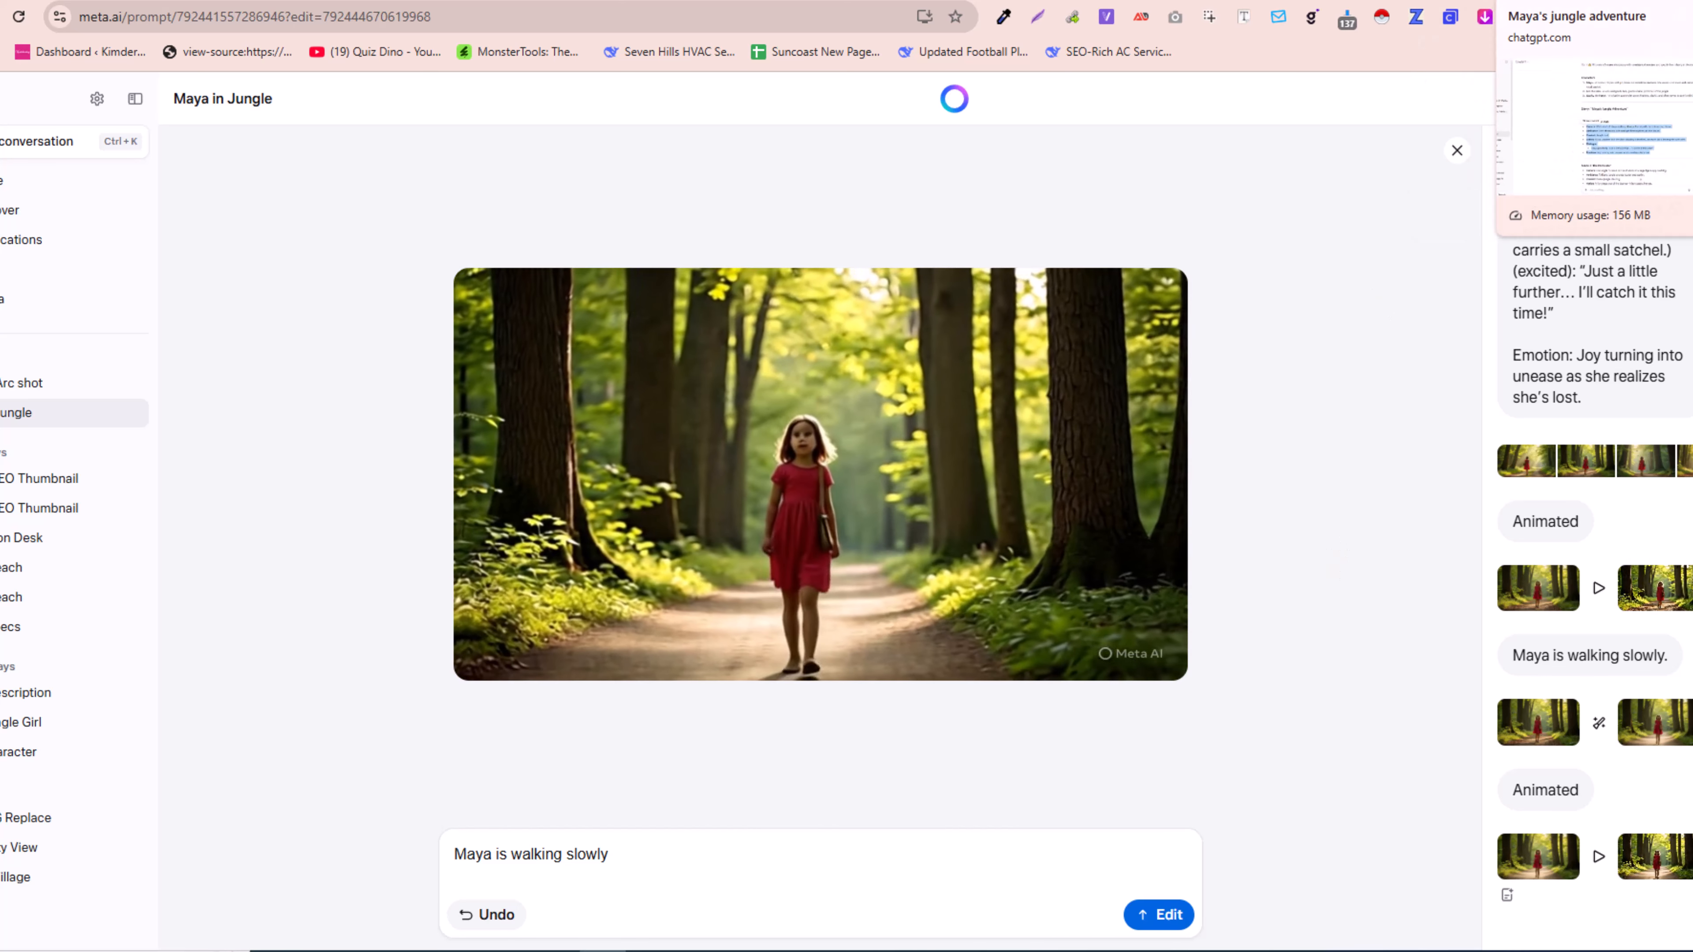
# Switch to ChatGPT and copy all Scene 2 details, Camera through Emotion
pyautogui.click(1560, 1)
pyautogui.scroll(-4, 865, 582)
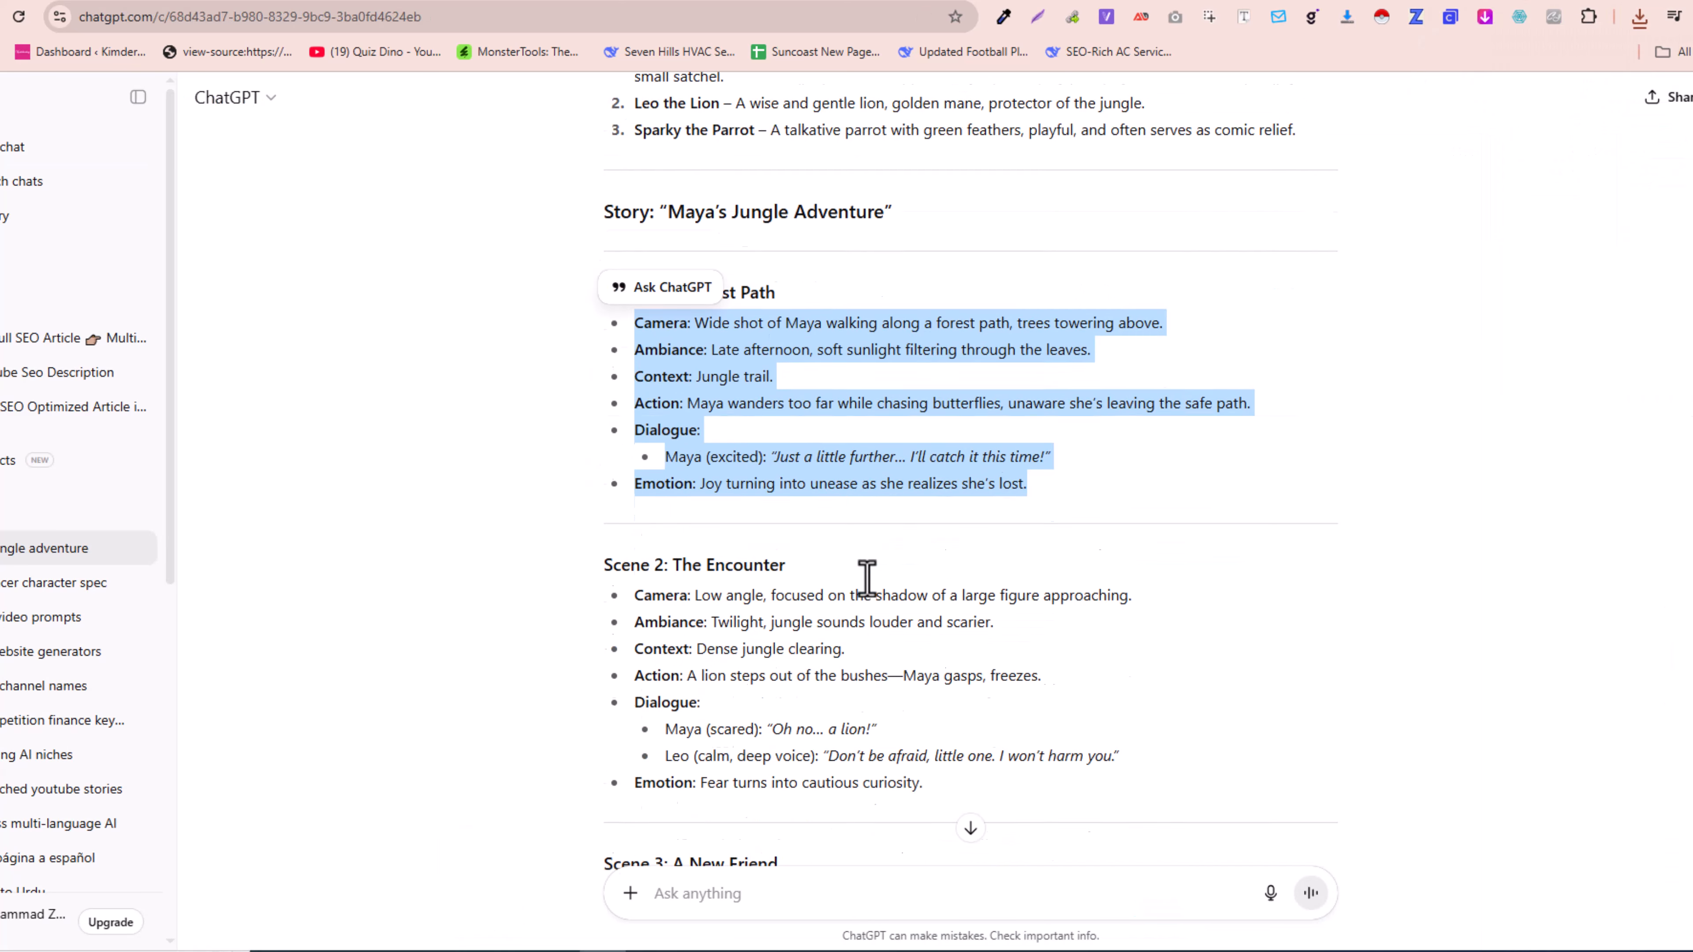
pyautogui.click(667, 516)
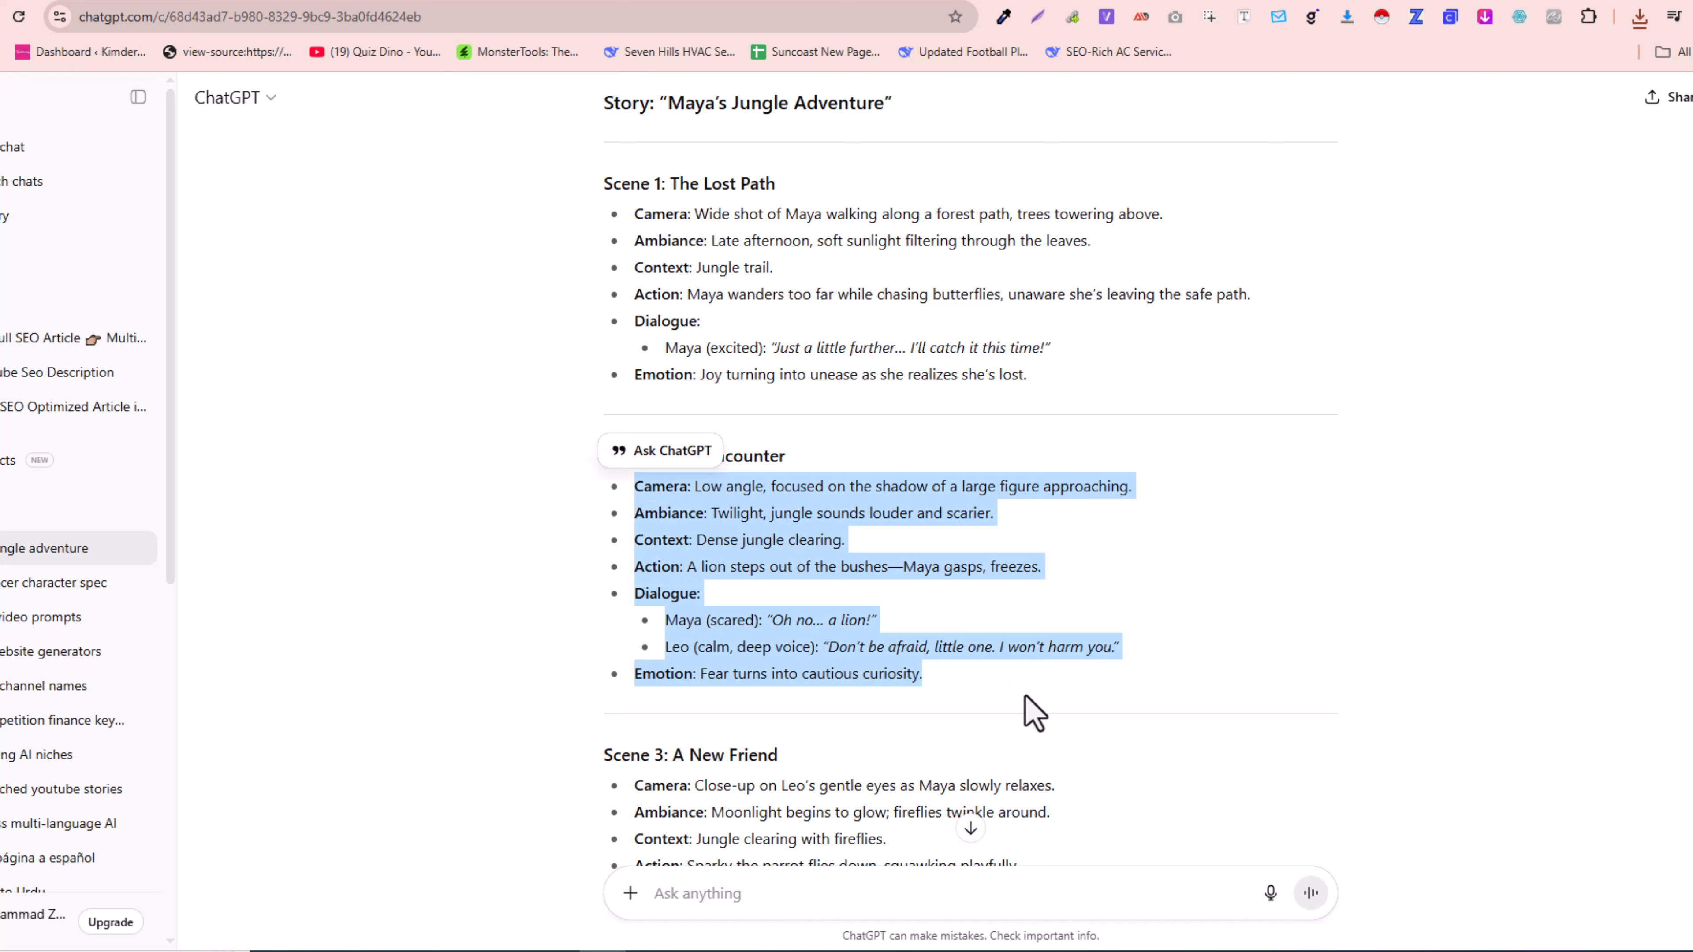
# Return to Meta AI, close the video and start a new 16:9 image prompt containing the copied Scene 2 details
pyautogui.hotkey('ctrl', 'Tab')
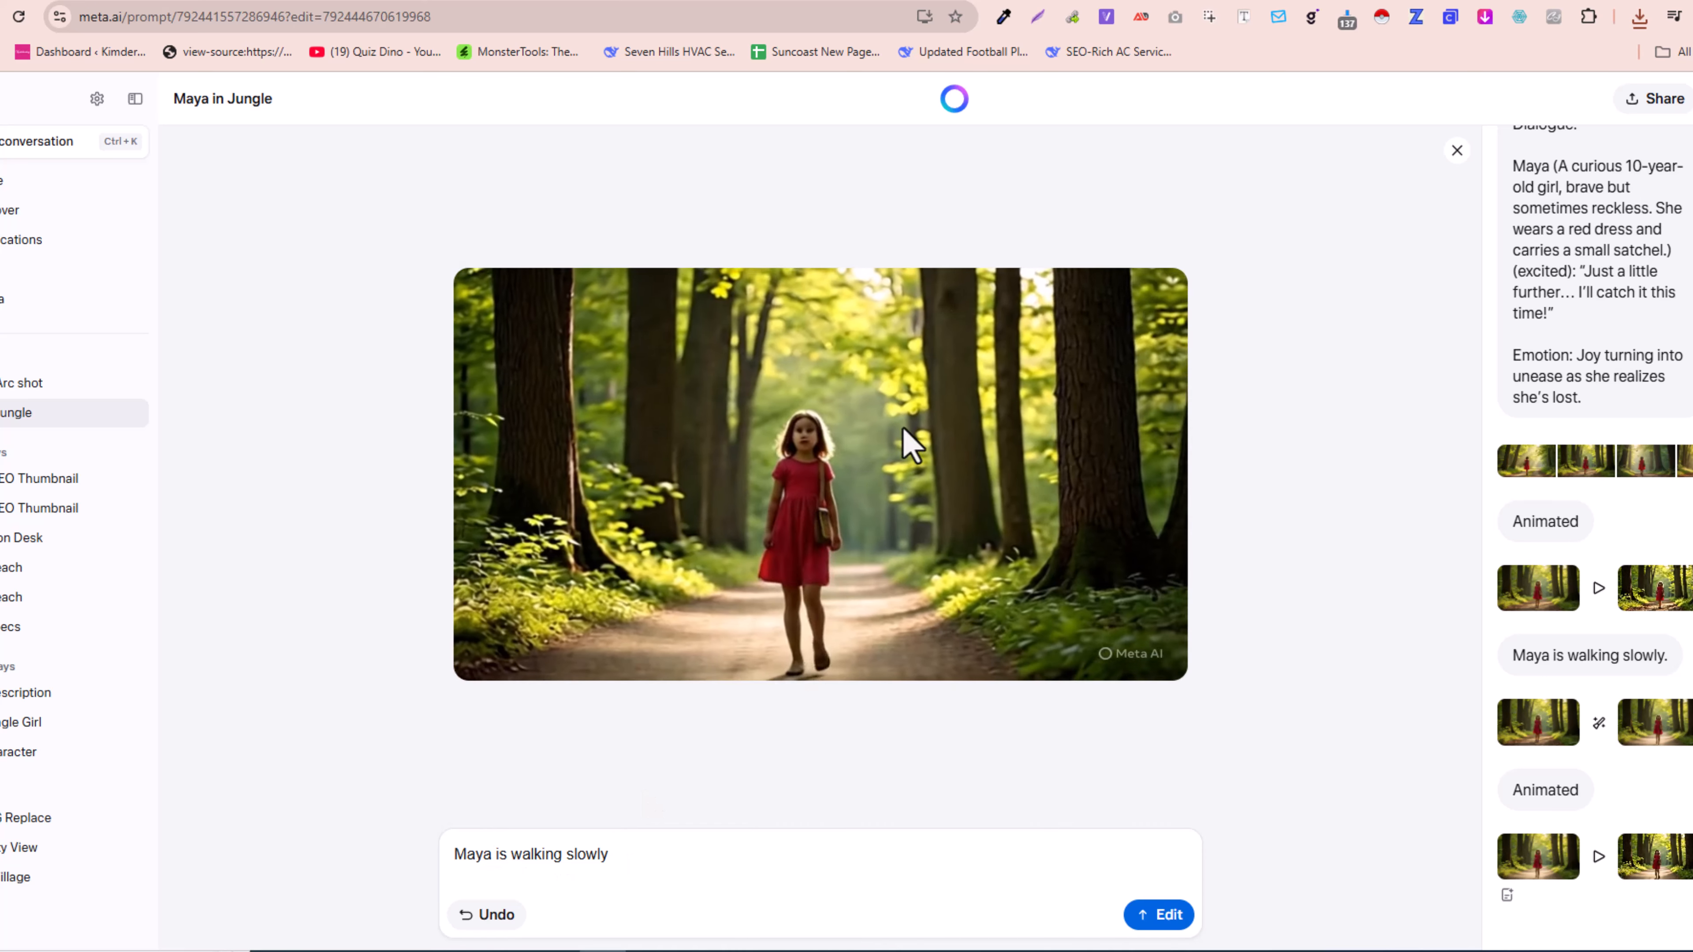
pyautogui.click(1457, 150)
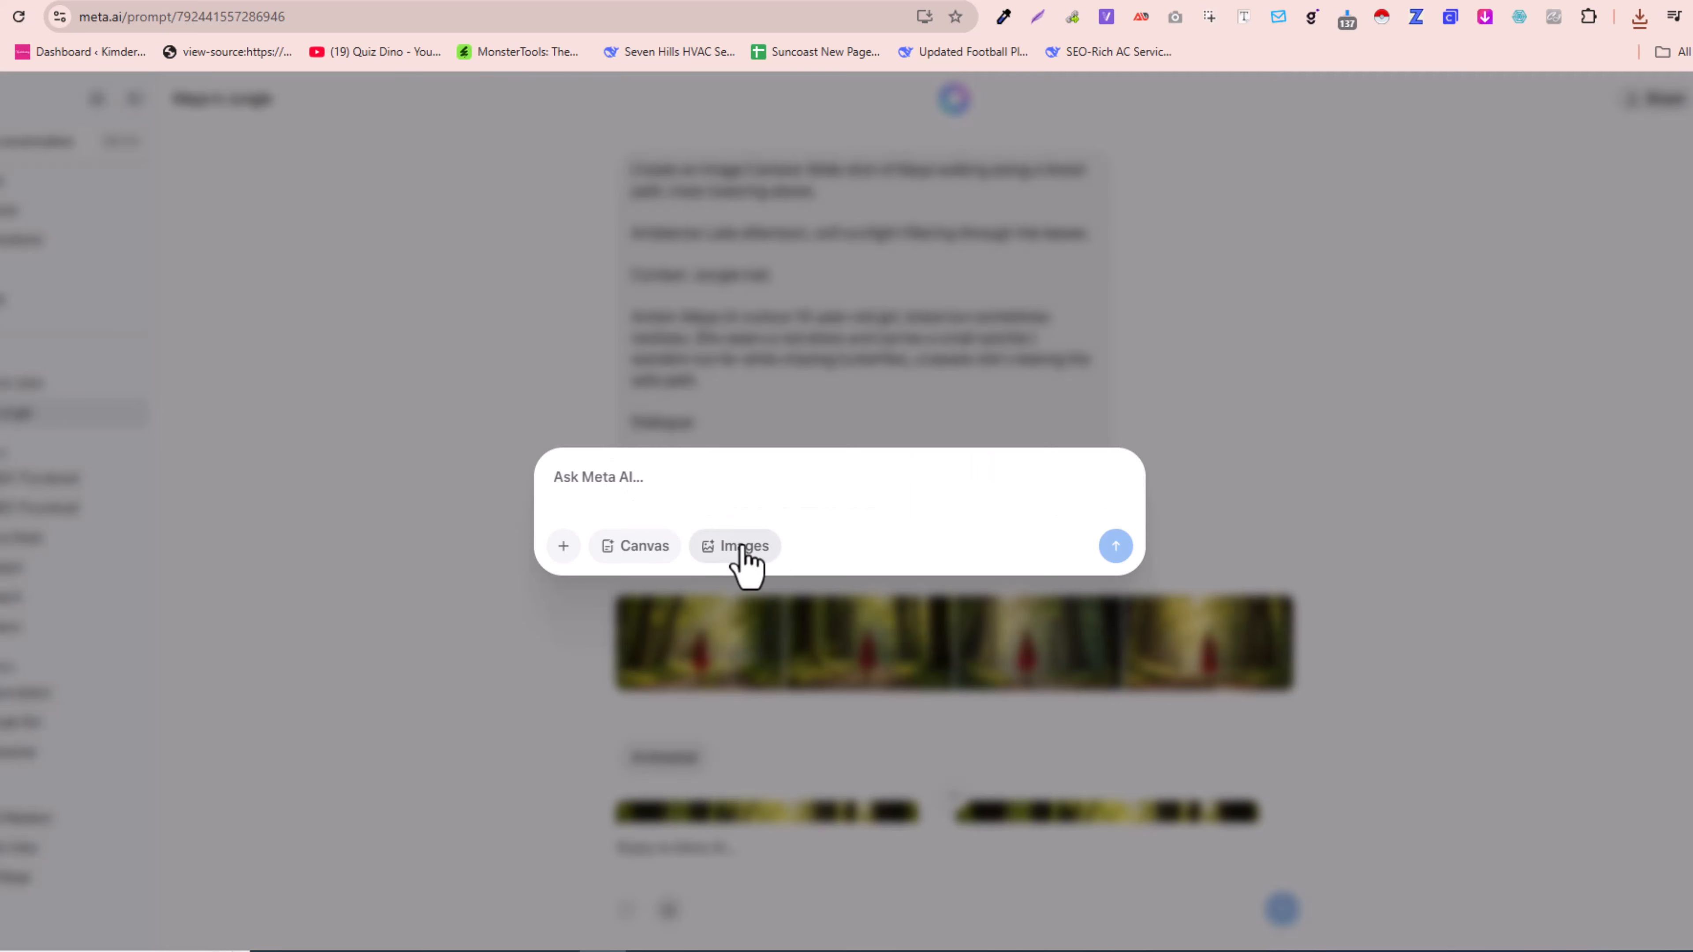
pyautogui.click(742, 547)
pyautogui.click(760, 549)
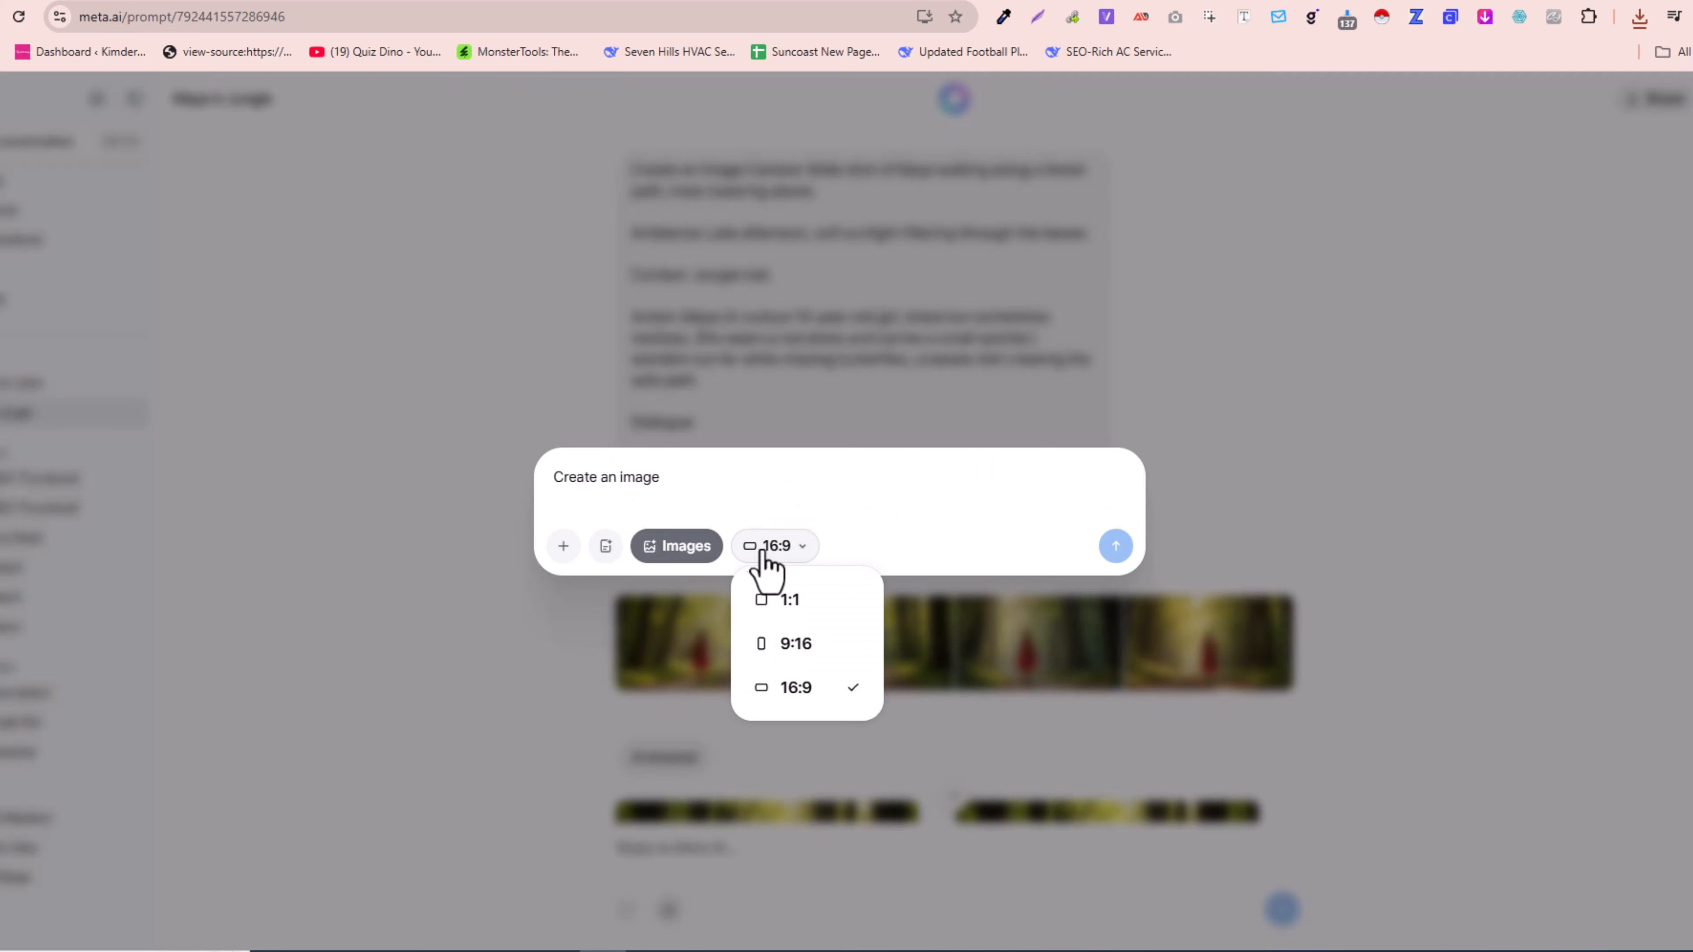
pyautogui.click(680, 500)
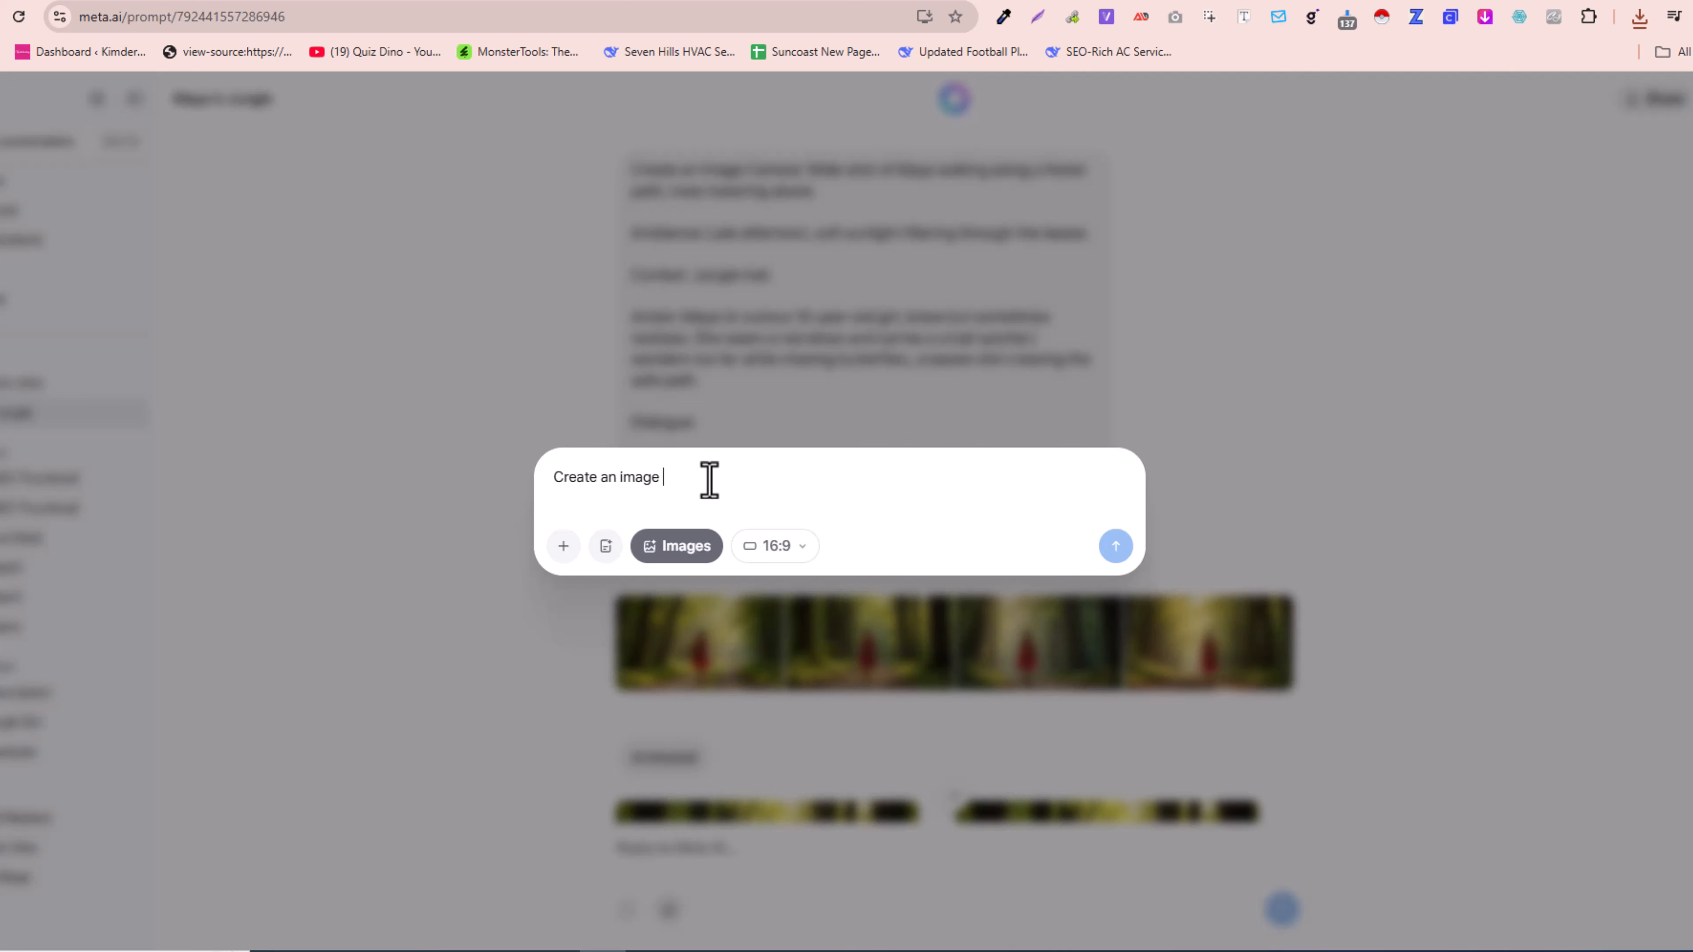
pyautogui.hotkey('ctrl', 'v')
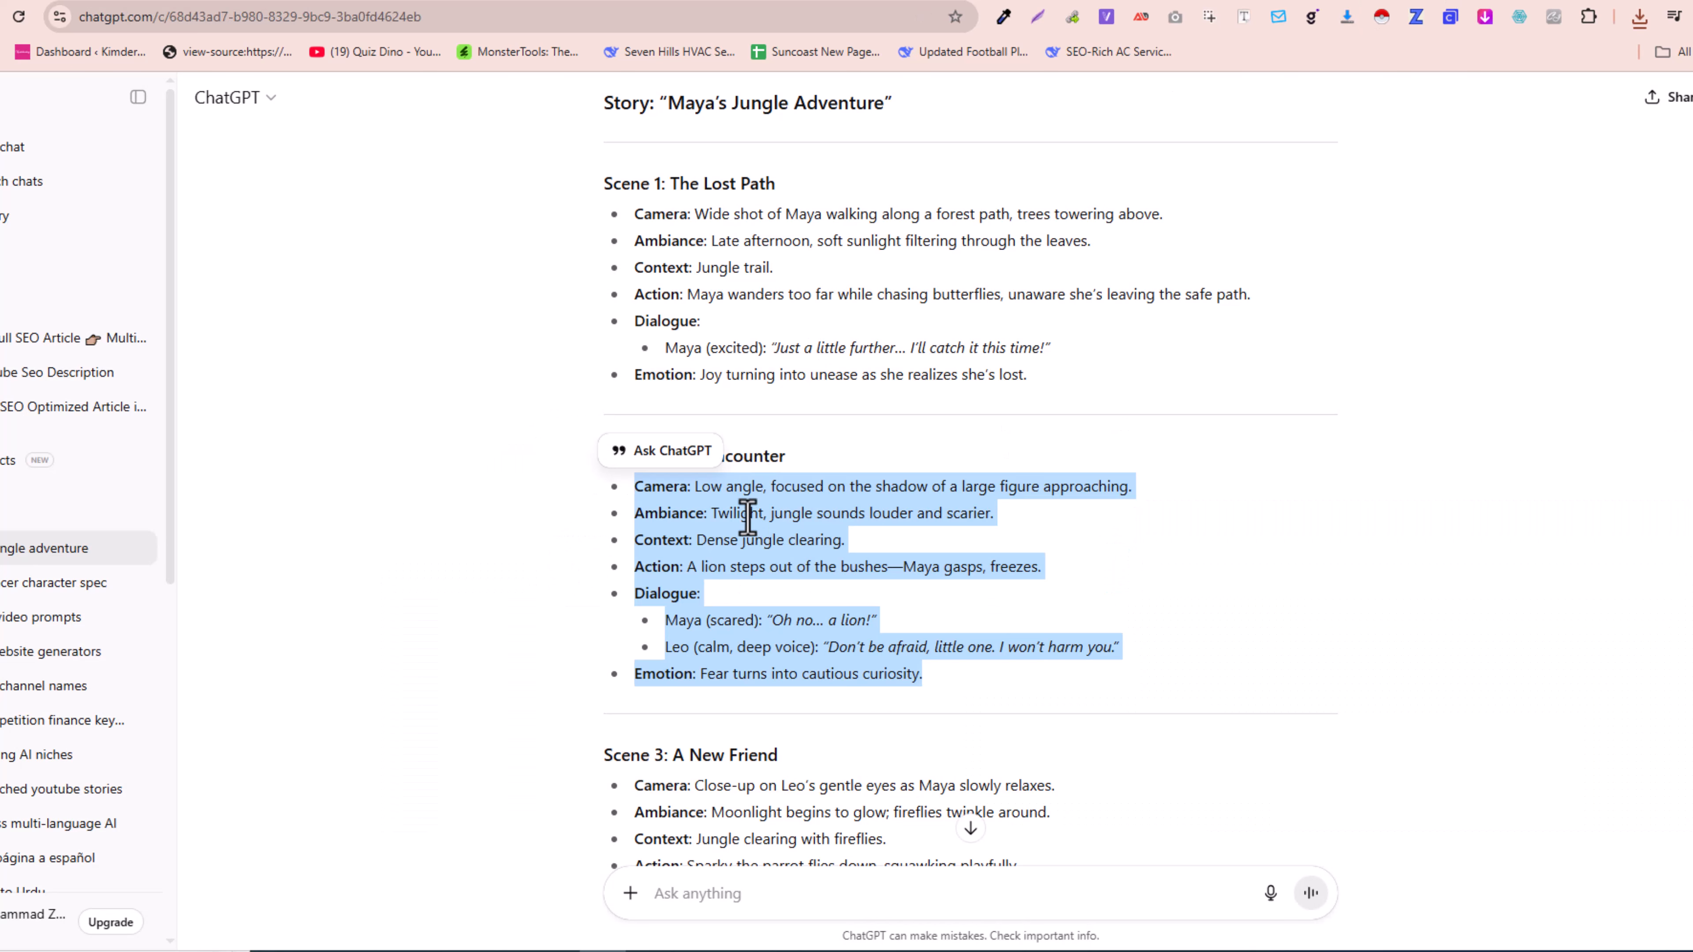
# Copy Maya's description from the Characters list in ChatGPT, from "A curious 10-year-old girl" through "small satchel."
pyautogui.click(888, 325)
pyautogui.scroll(5, 840, 360)
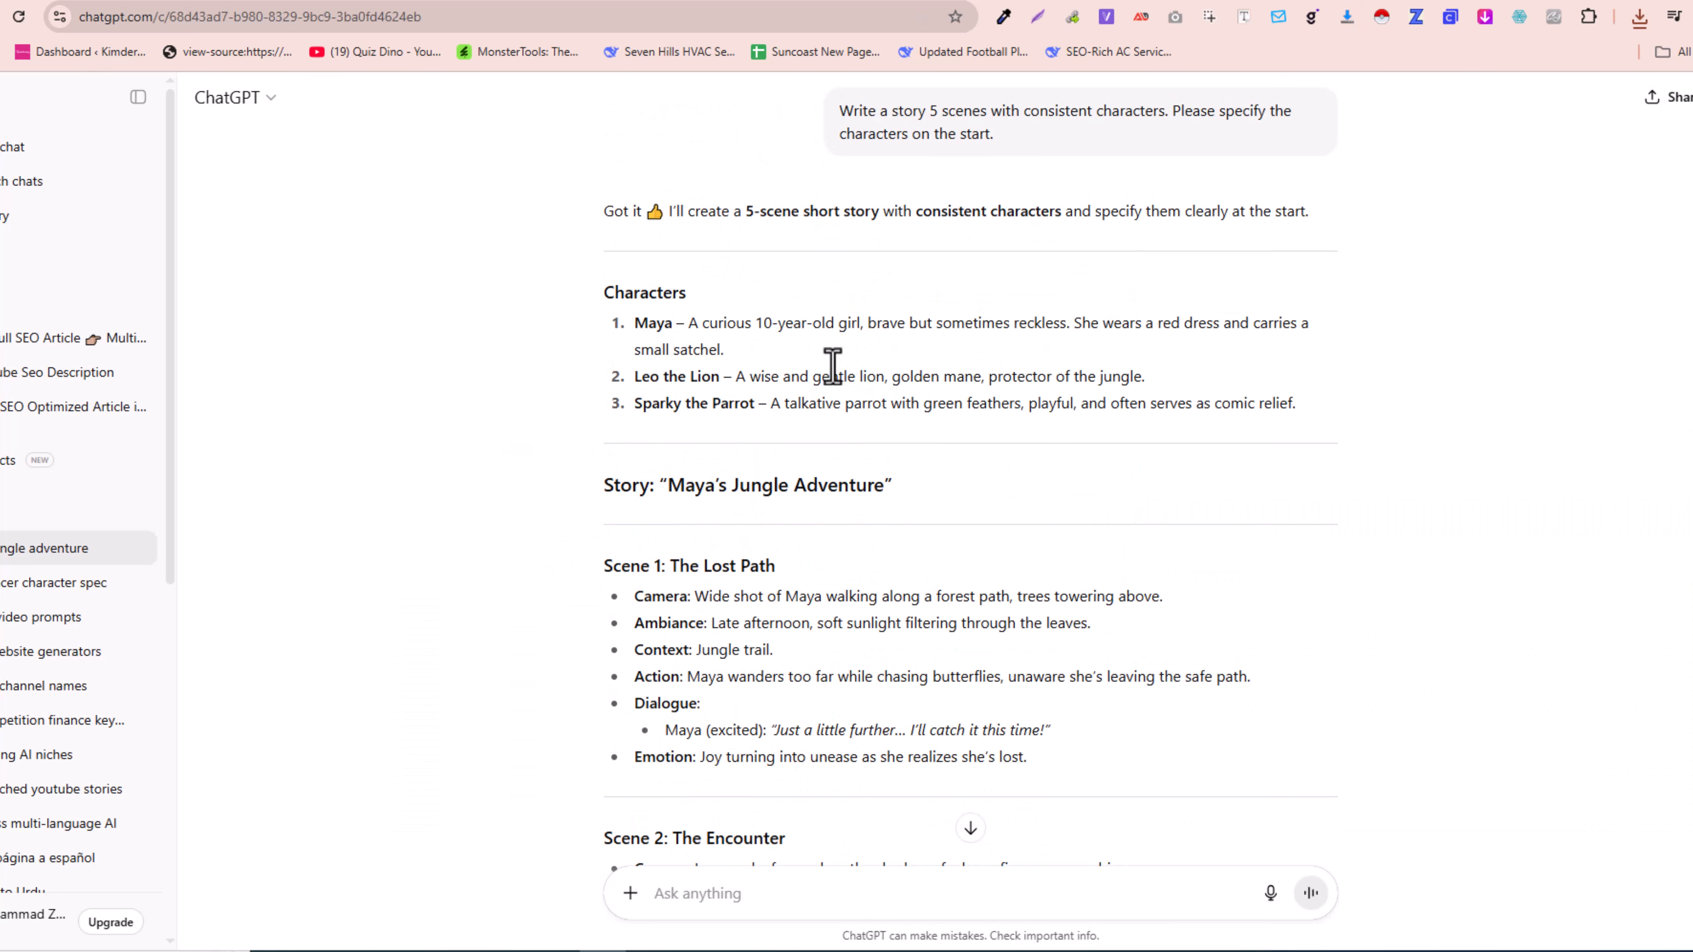
pyautogui.moveTo(687, 323); pyautogui.dragTo(733, 357)
pyautogui.hotkey('ctrl', 'c')
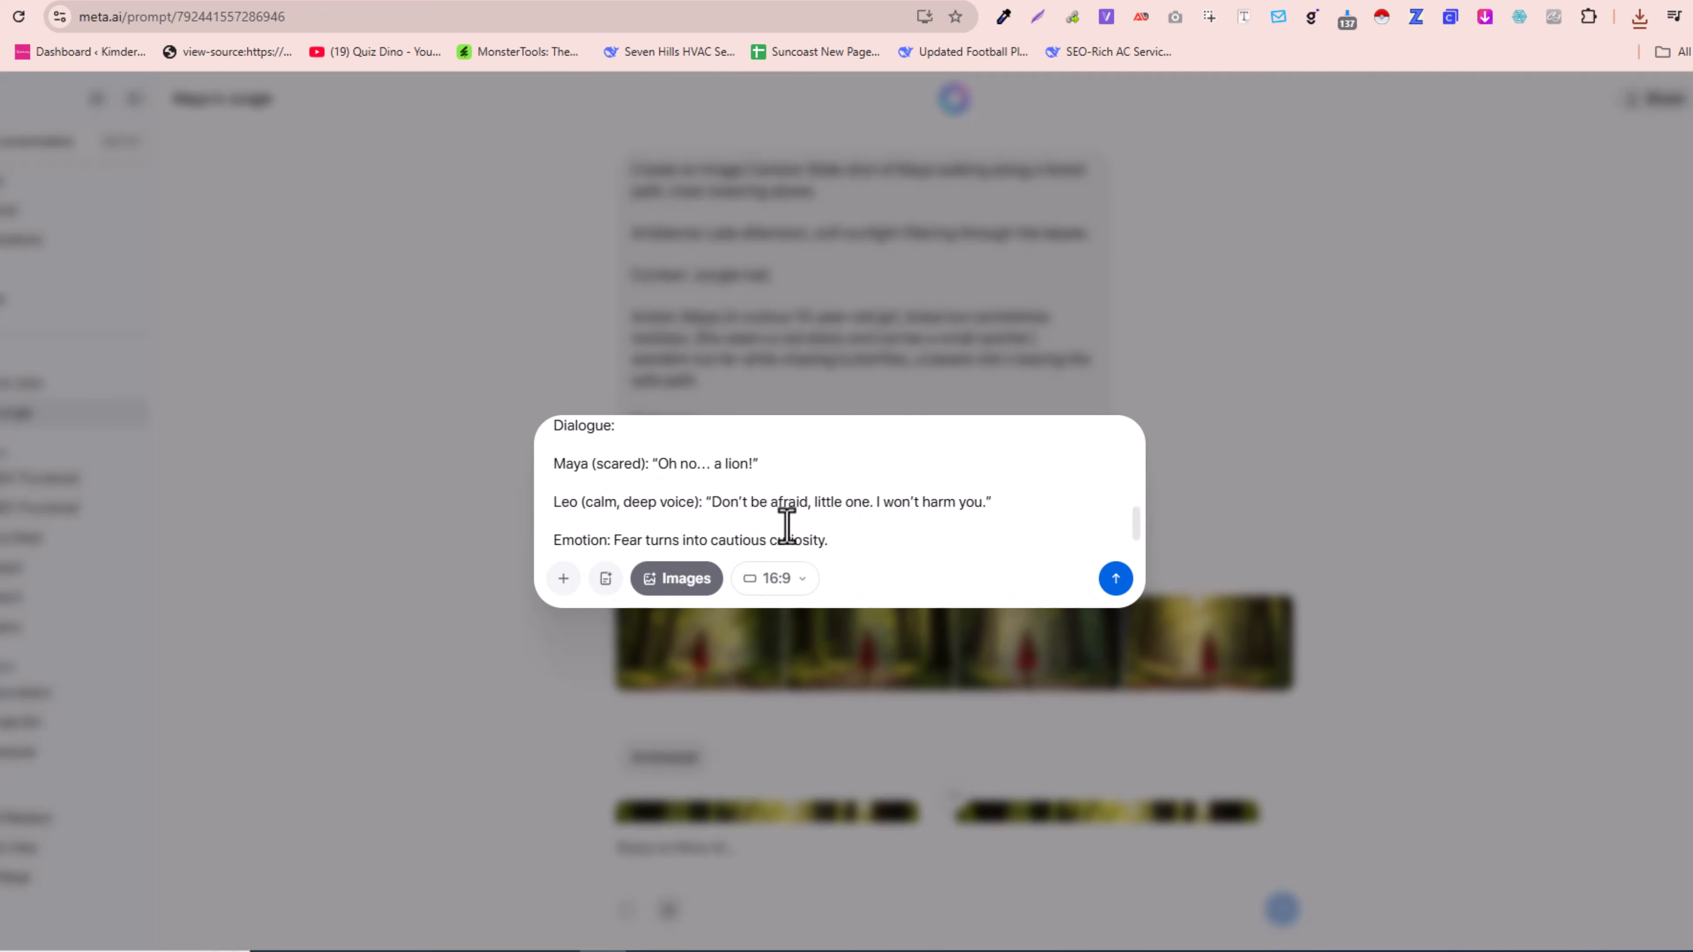
# Insert Maya's copied description in parentheses after her name in the Dialogue section of Meta AI's Scene 2 prompt
pyautogui.scroll(3, 787, 526)
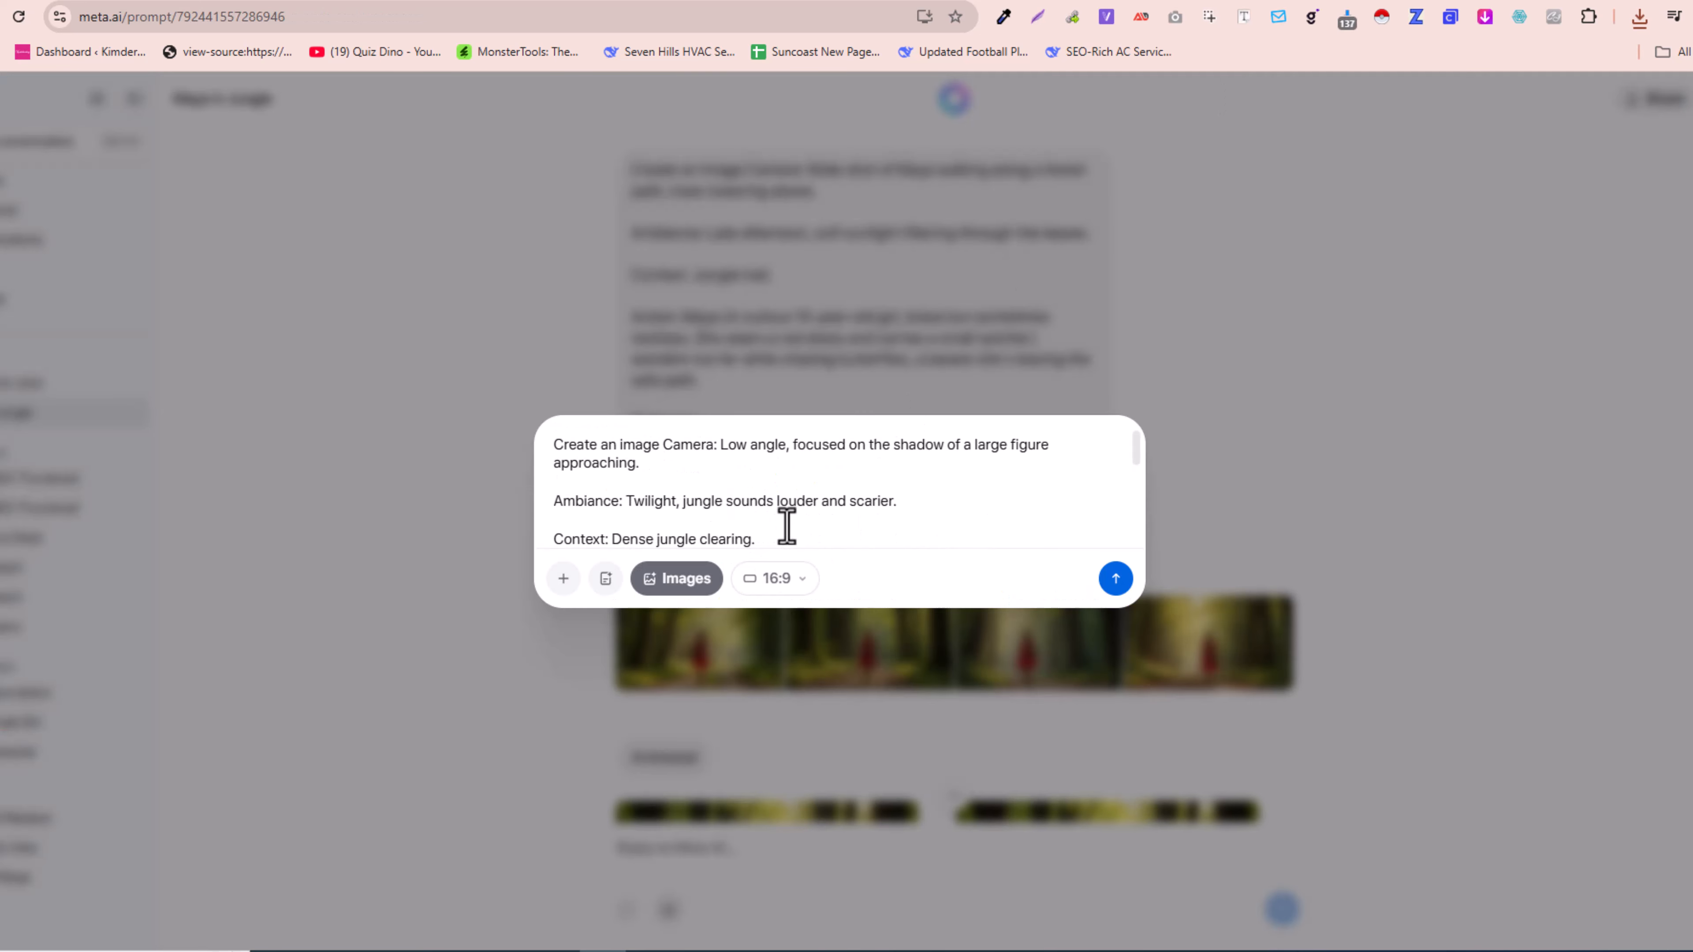
pyautogui.scroll(-4, 672, 495)
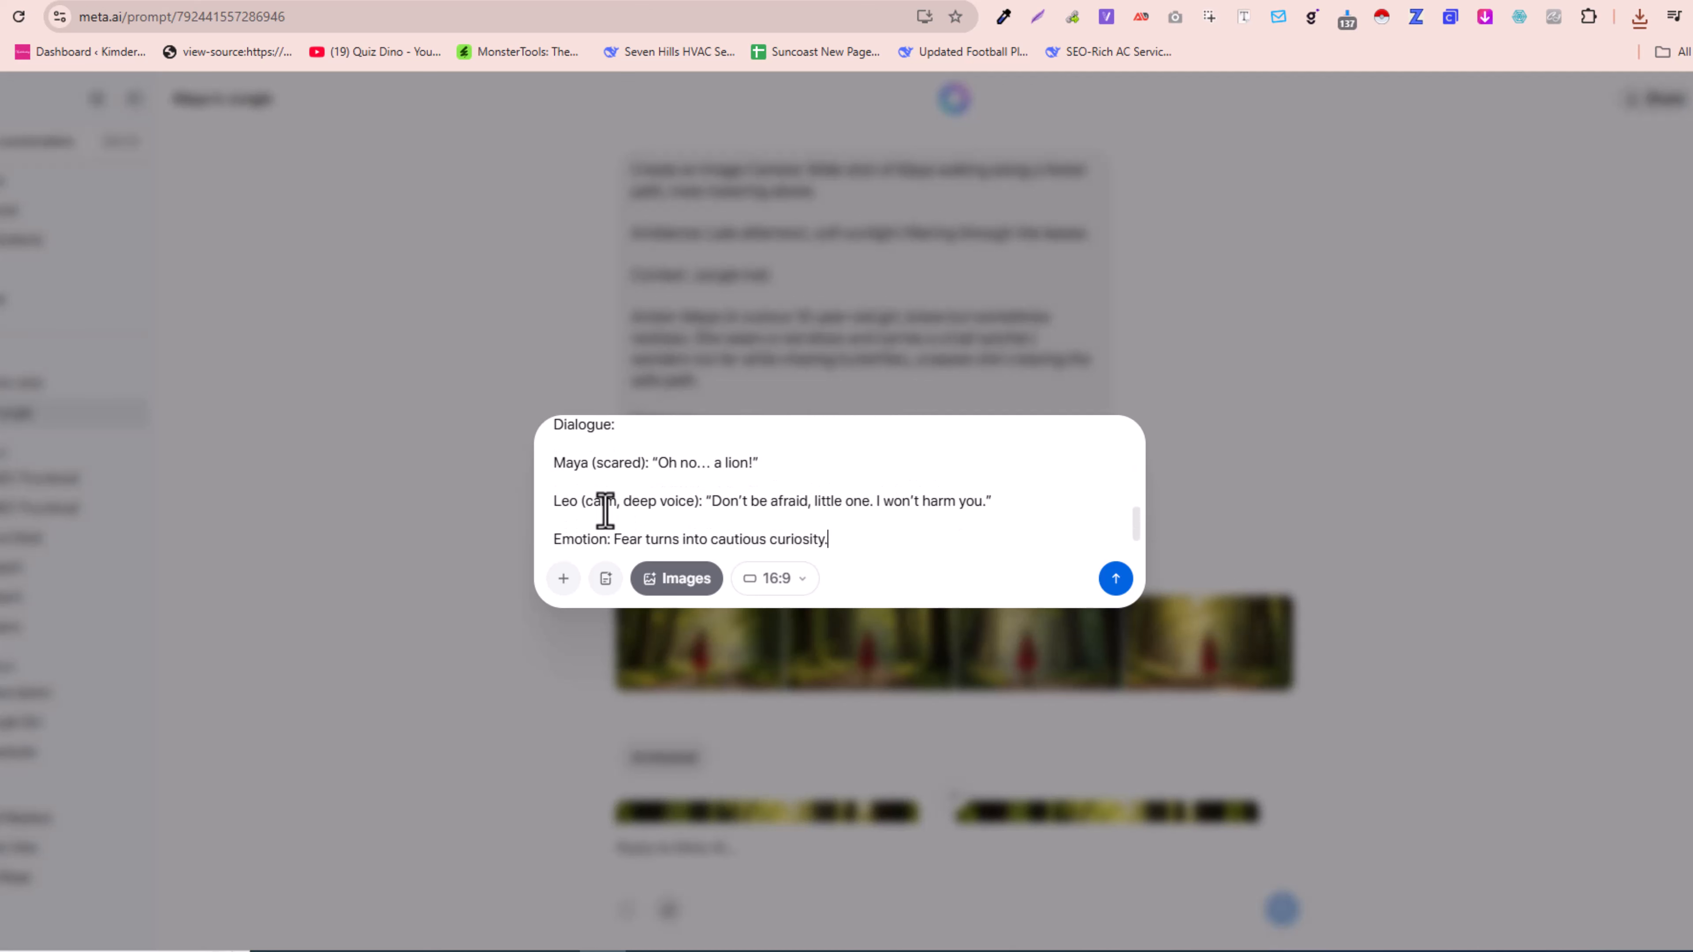
pyautogui.click(587, 465)
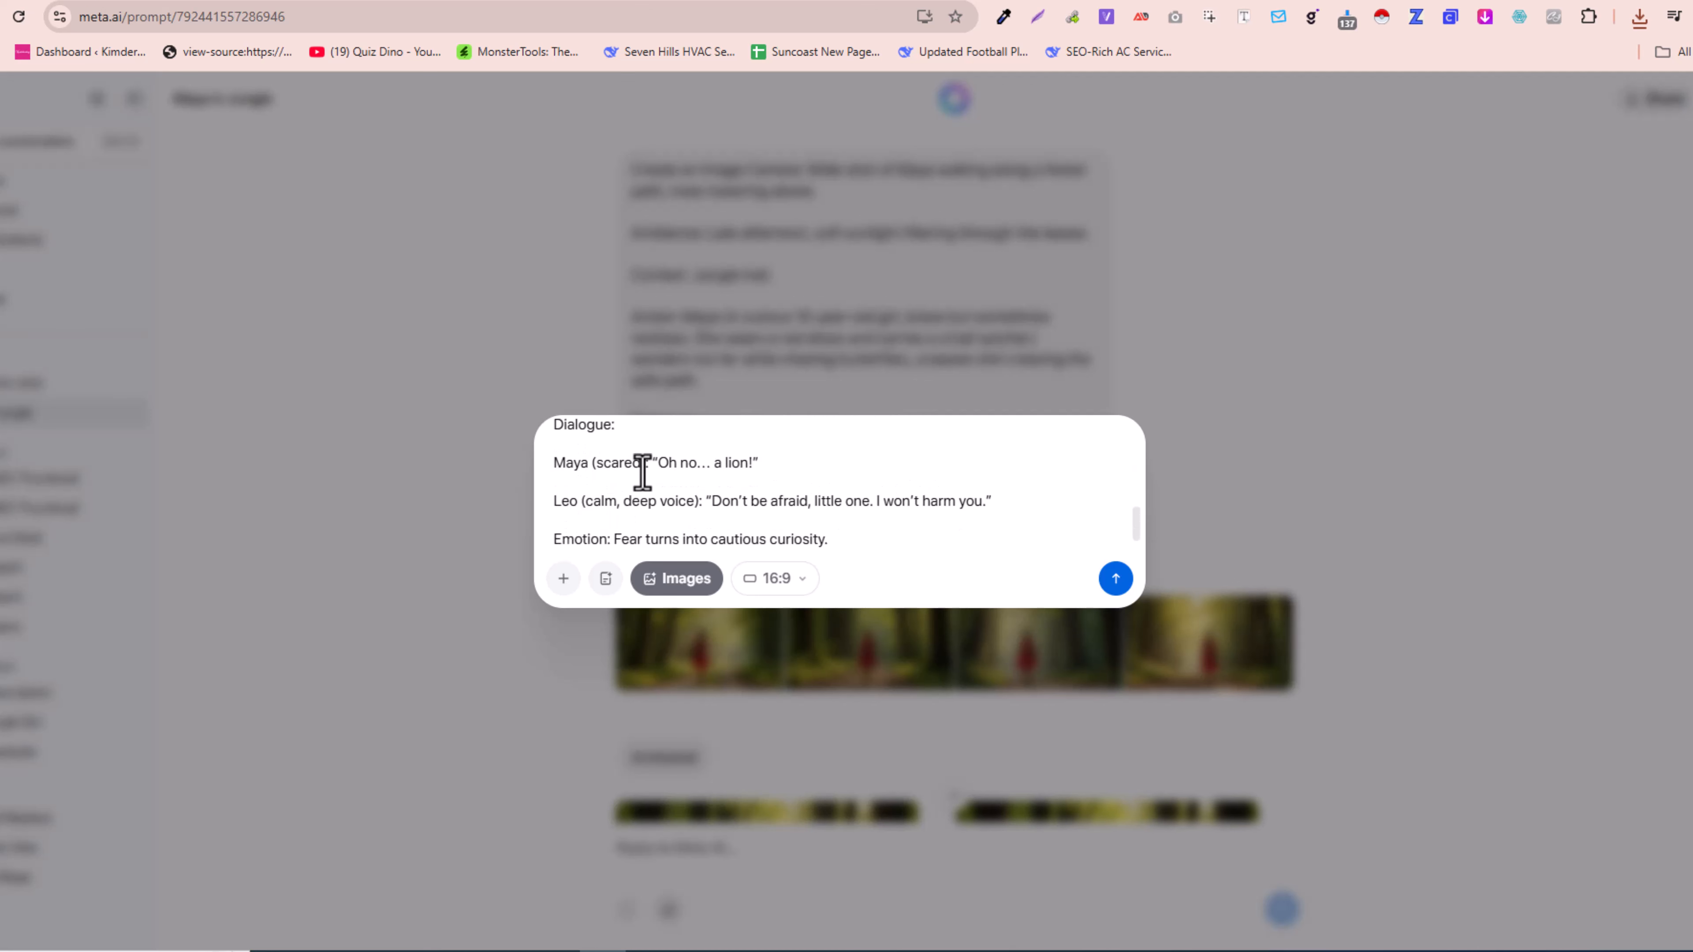
pyautogui.write('()')
pyautogui.press('Left')
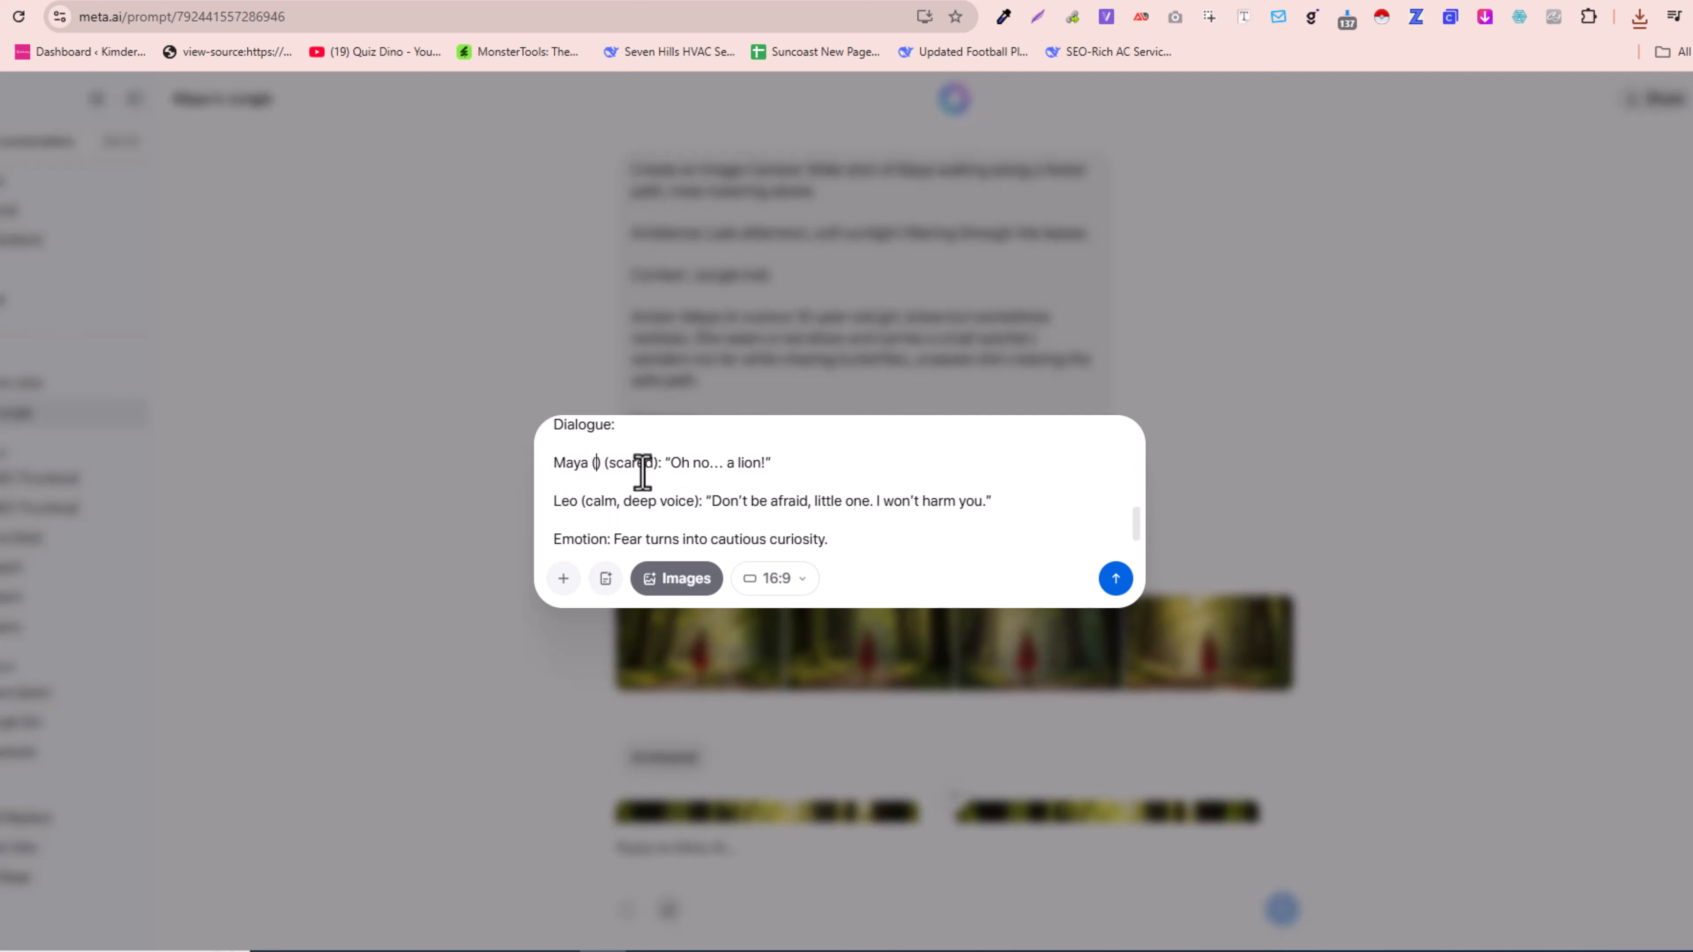
pyautogui.hotkey('ctrl', 'v')
pyautogui.scroll(-1, 647, 470)
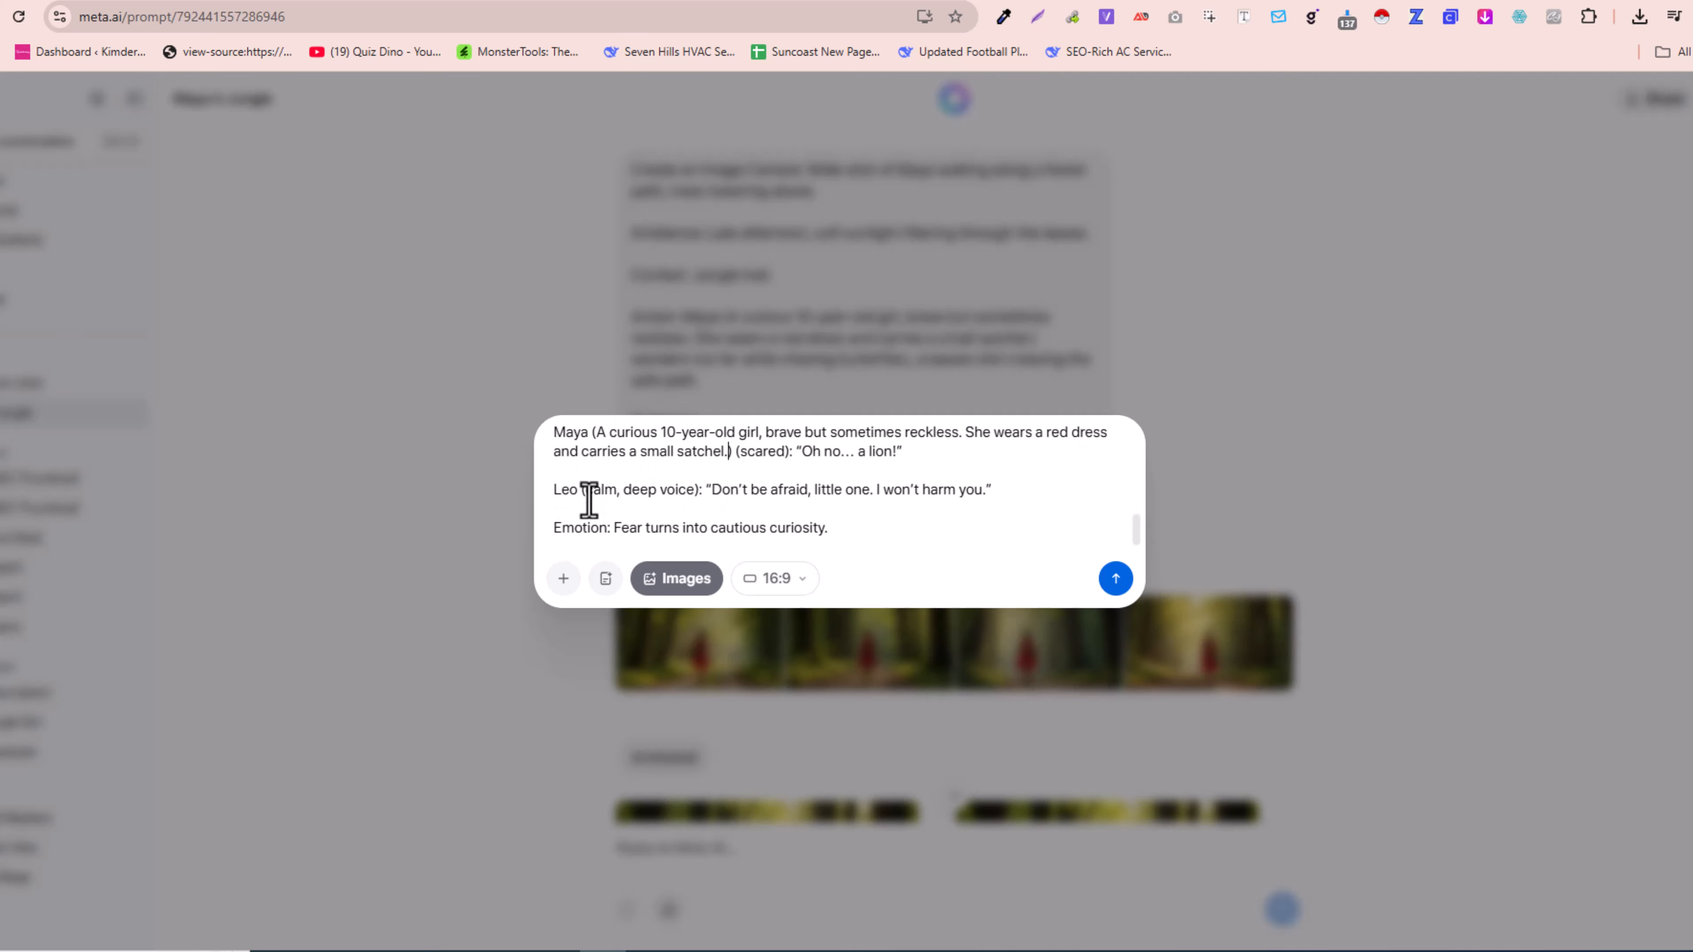
# Copy Leo the Lion's description from ChatGPT and insert it in parentheses after Leo's name in the Meta AI prompt's Dialogue section
pyautogui.hotkey('ctrl', 'Tab')
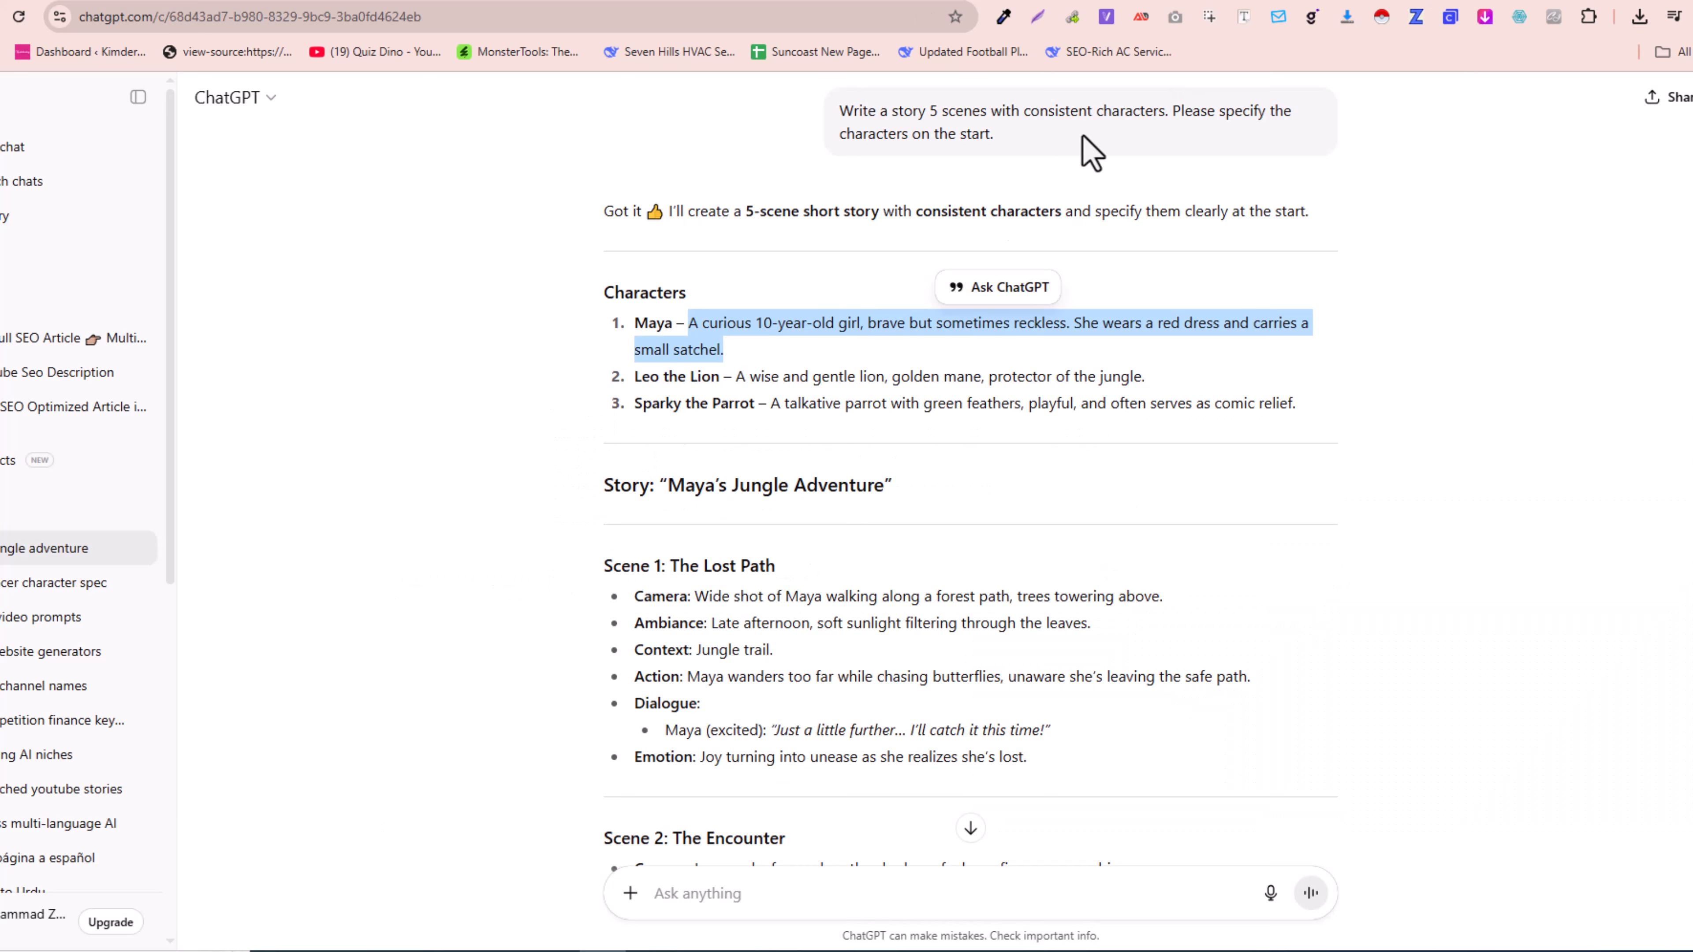
pyautogui.moveTo(737, 377); pyautogui.dragTo(1247, 382)
pyautogui.hotkey('ctrl', 'c')
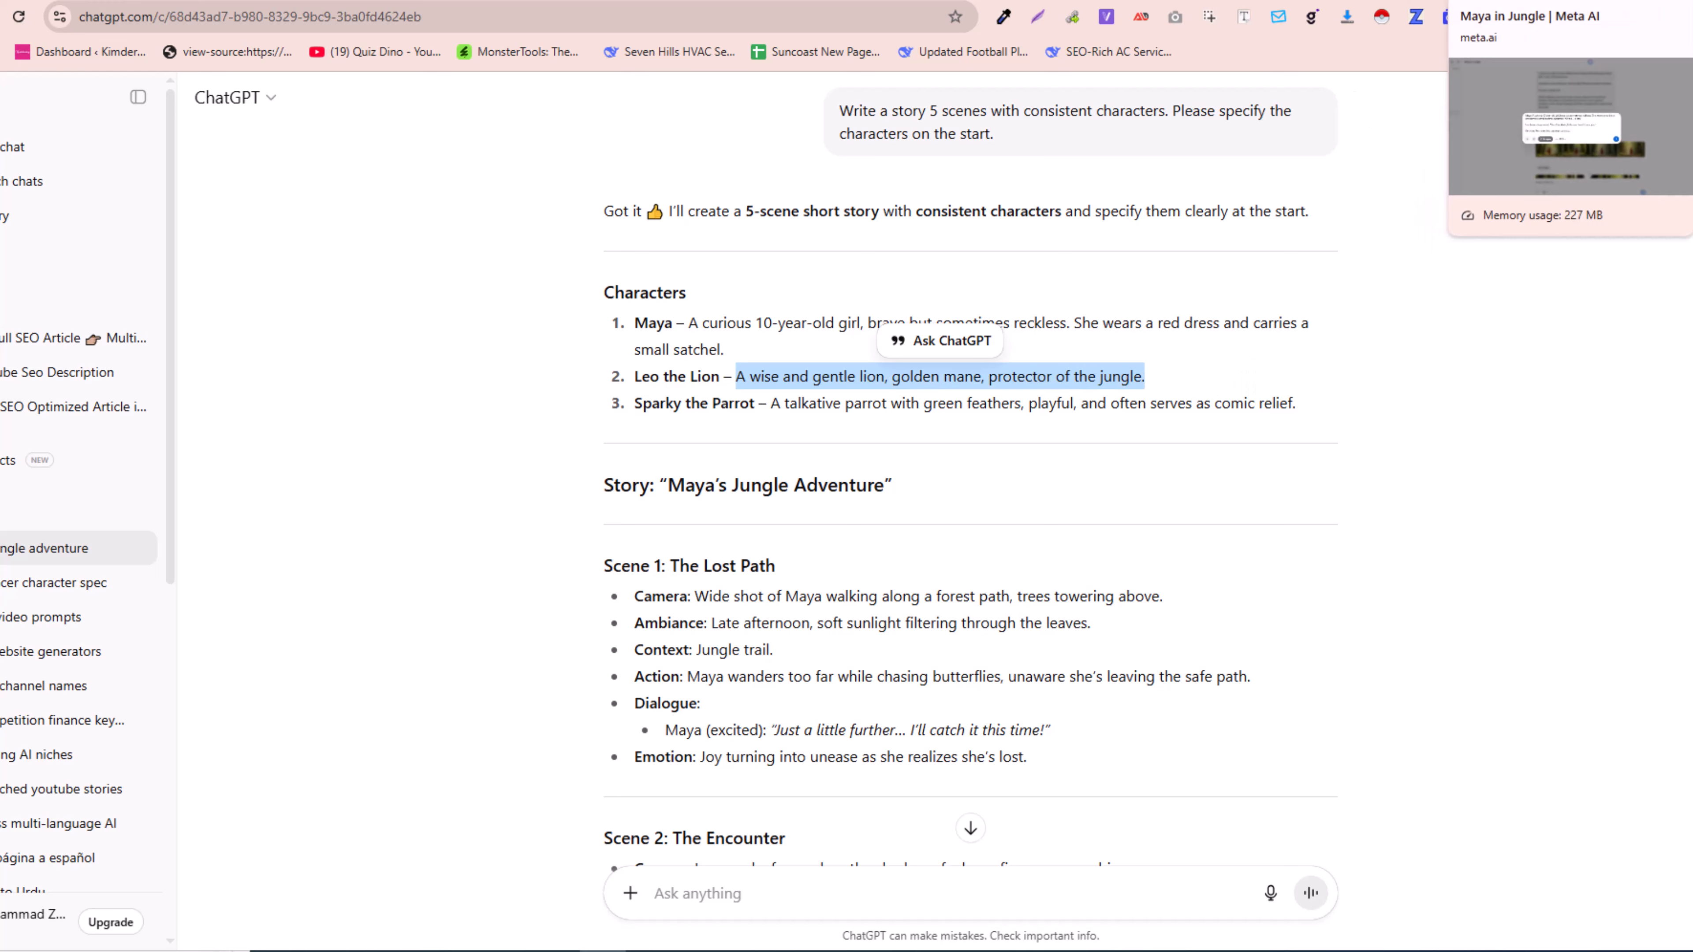
pyautogui.hotkey('ctrl', 'Tab')
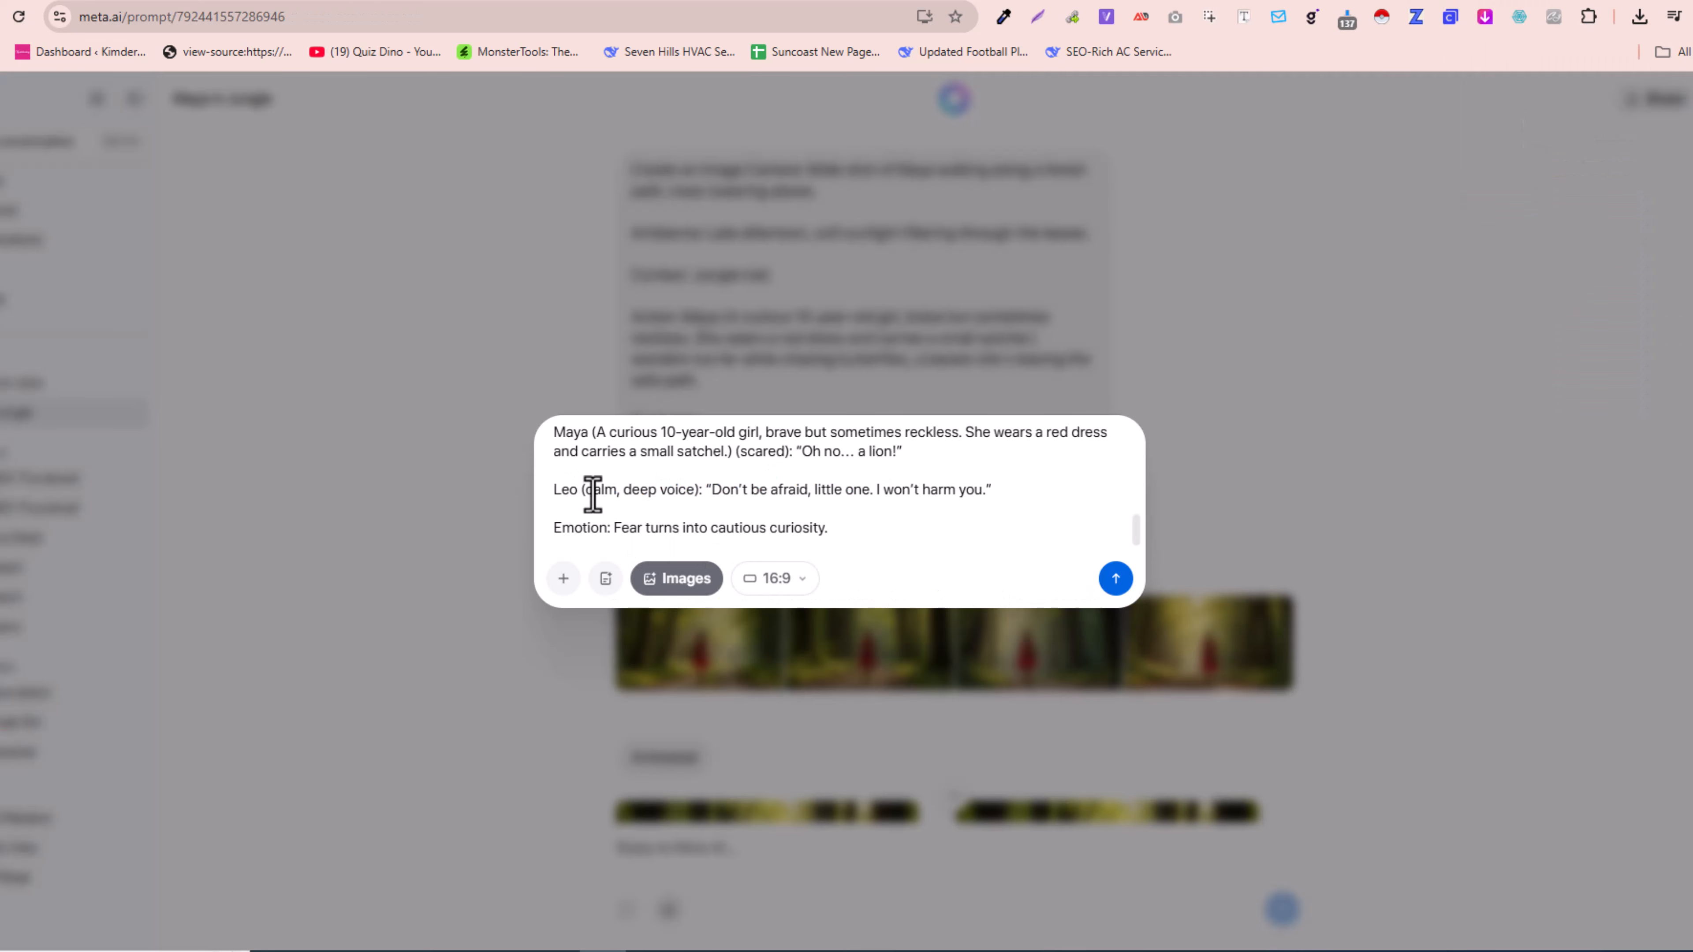
pyautogui.write('()')
pyautogui.press('Left')
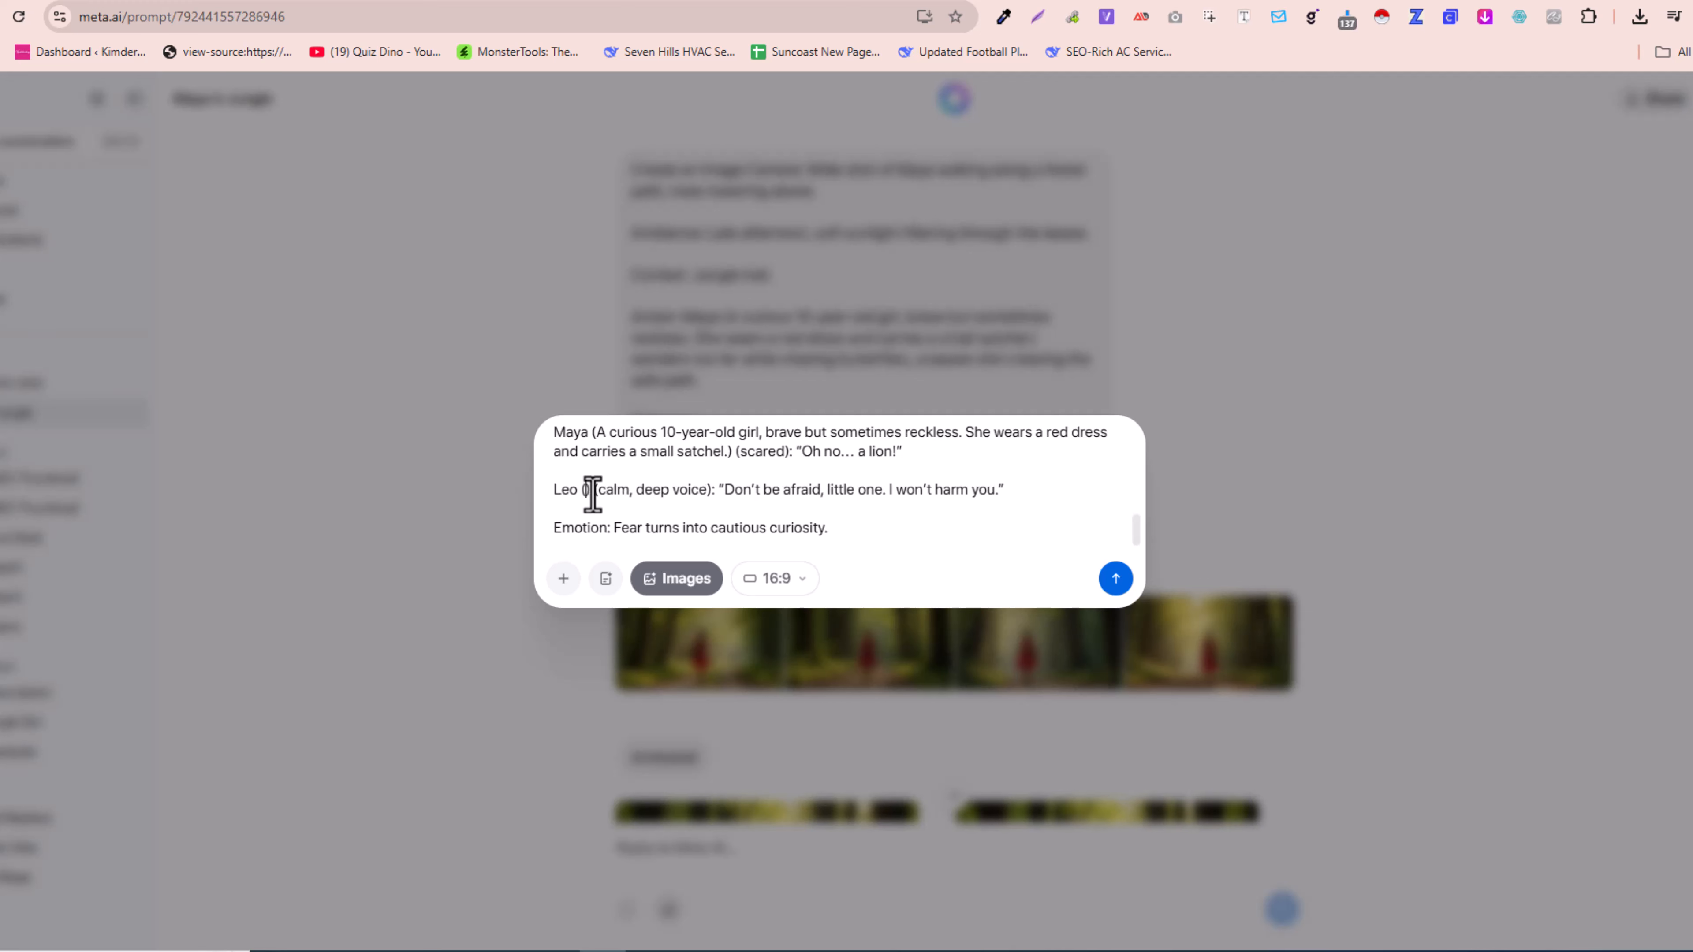
pyautogui.hotkey('ctrl', 'v')
pyautogui.scroll(-1, 773, 494)
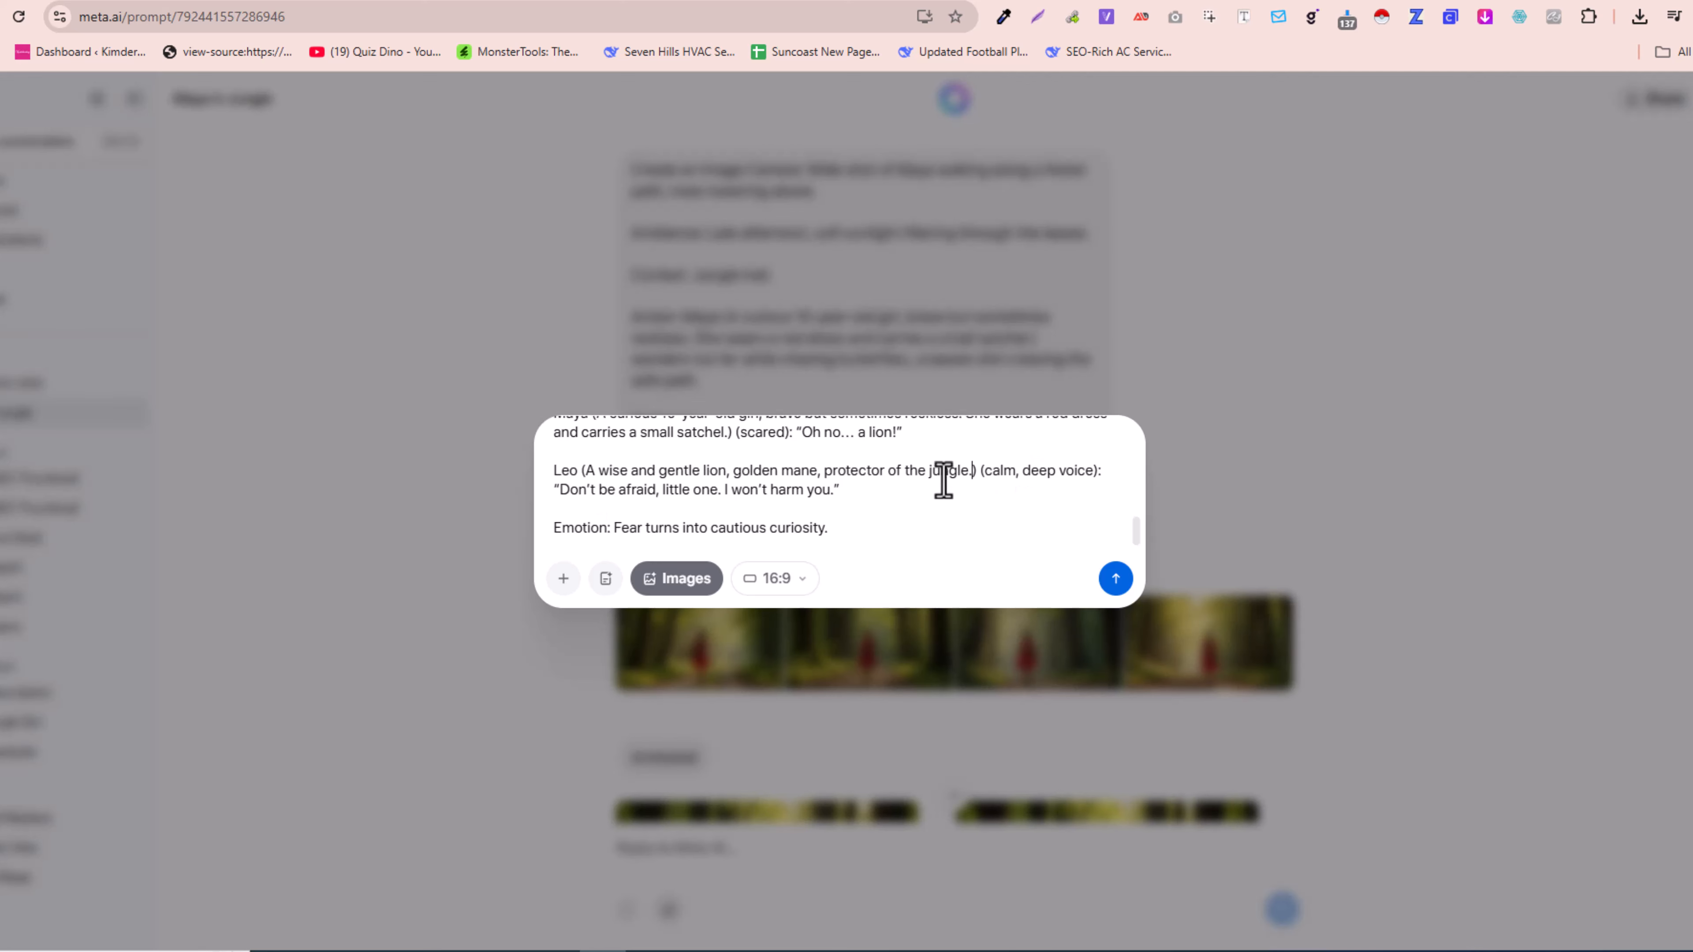
# Generate the Scene 2 images and open the one with Maya and the lion both facing the viewer for editing
pyautogui.scroll(6, 686, 514)
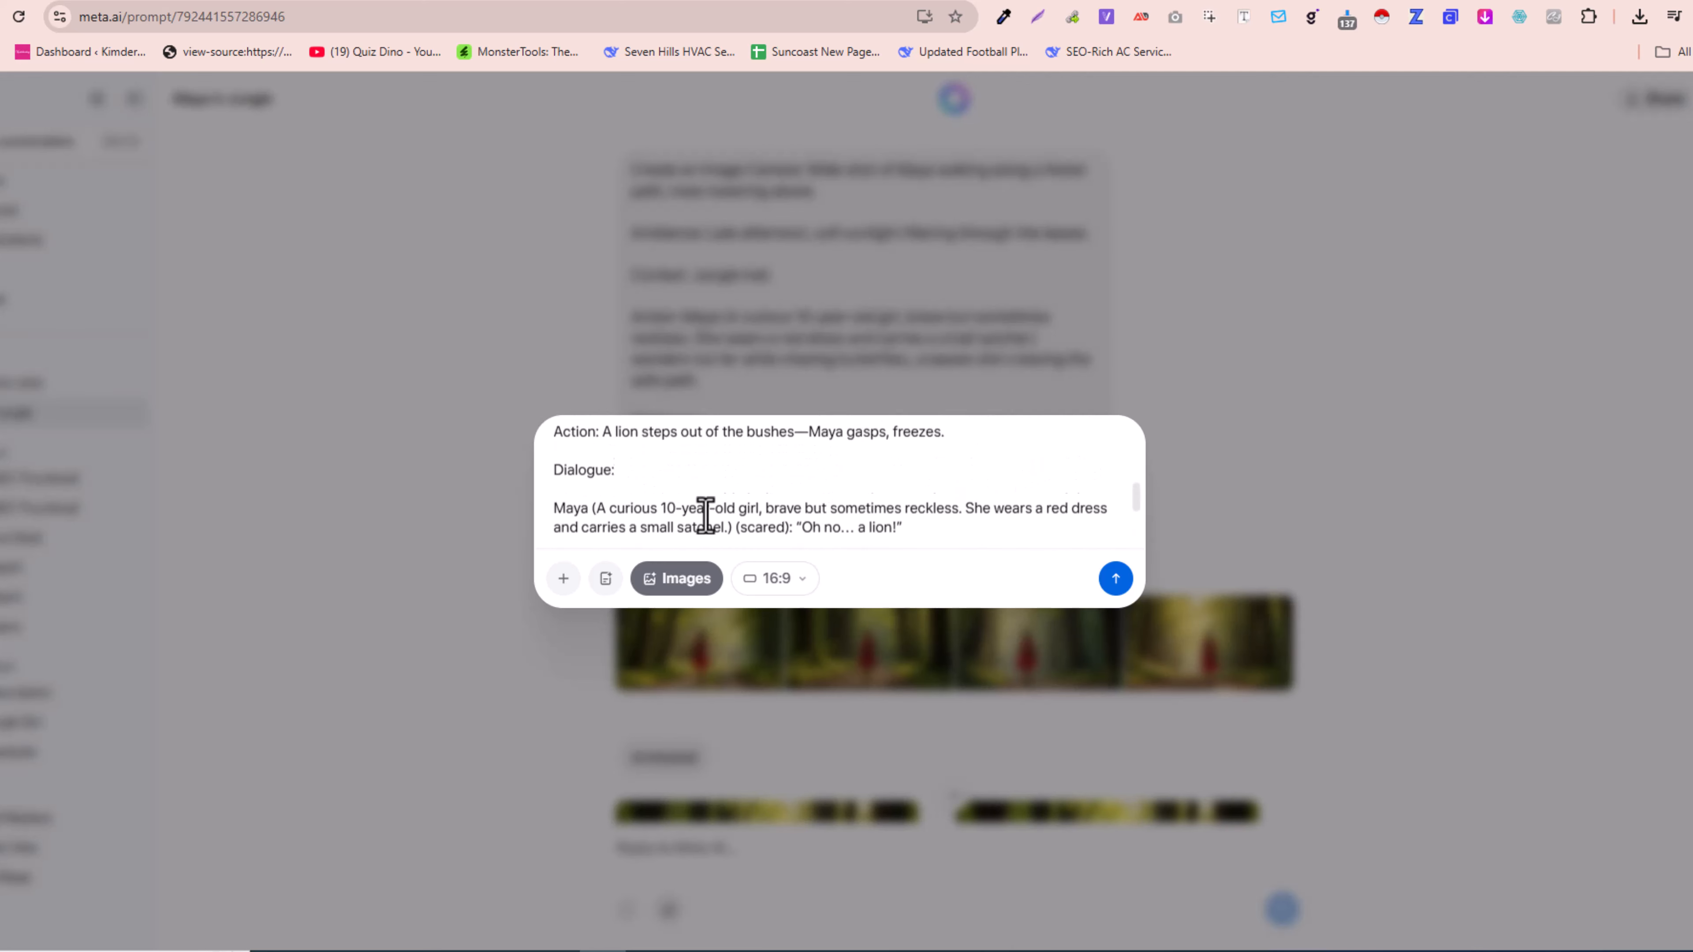
pyautogui.click(1114, 579)
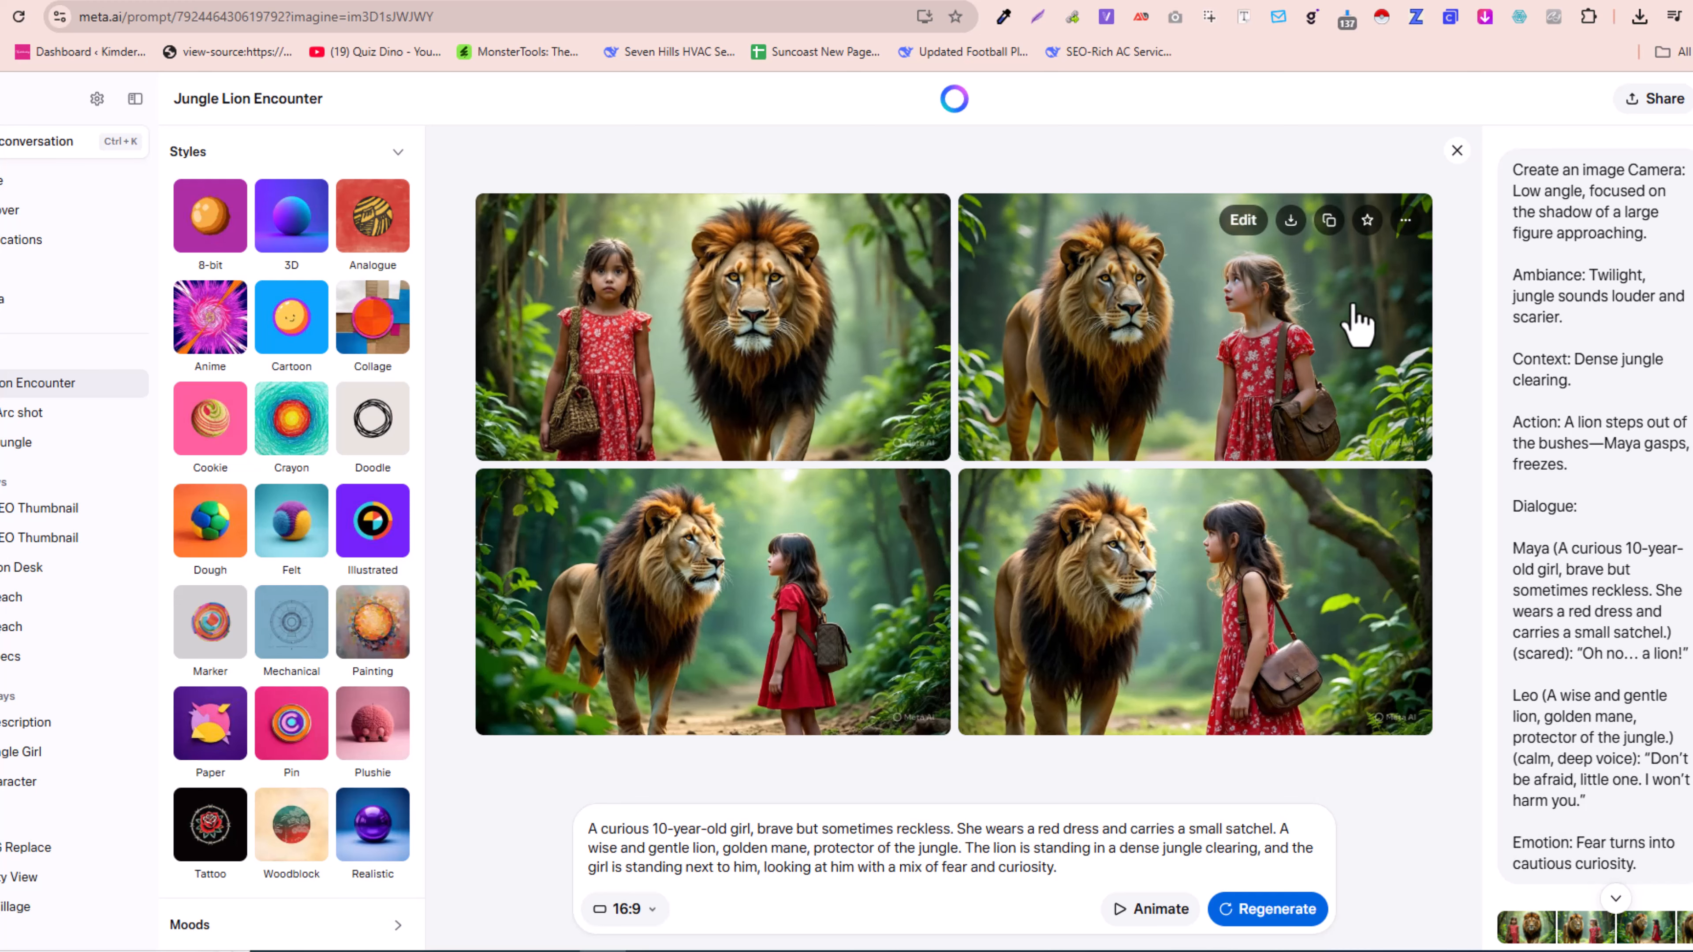
pyautogui.click(652, 380)
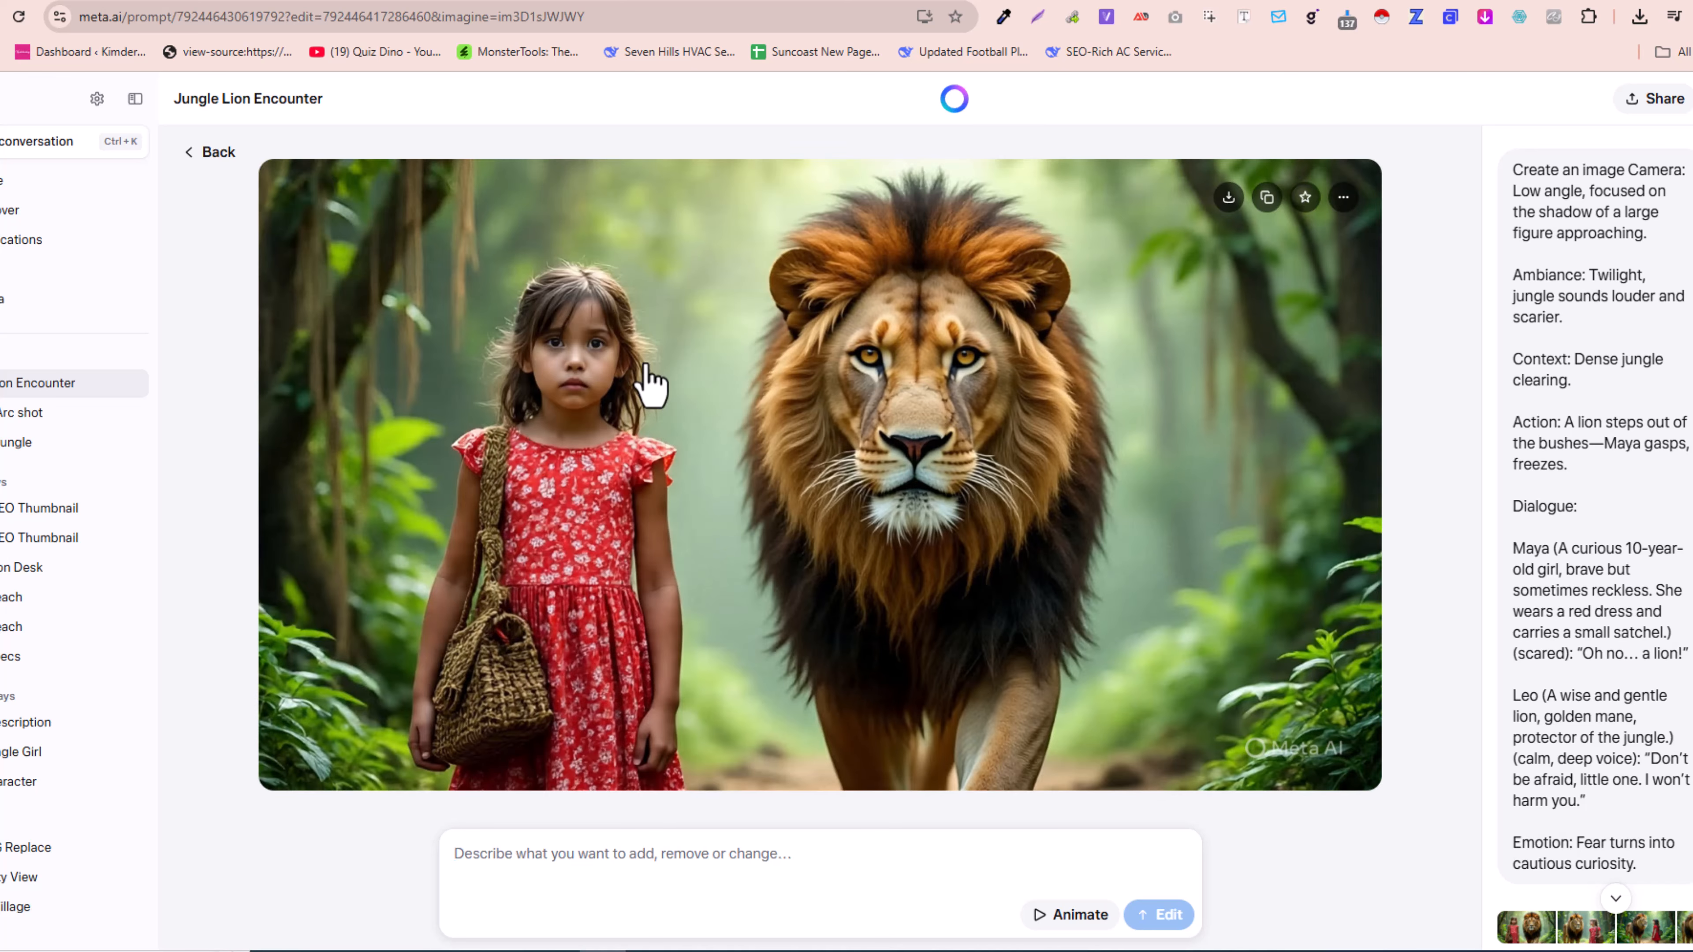
# Examine Maya and the lion in the opened image at a larger page zoom, then restore the default zoom
pyautogui.hotkey('ctrl', '+')
pyautogui.hotkey('ctrl', '+')
pyautogui.hotkey('ctrl', '+')
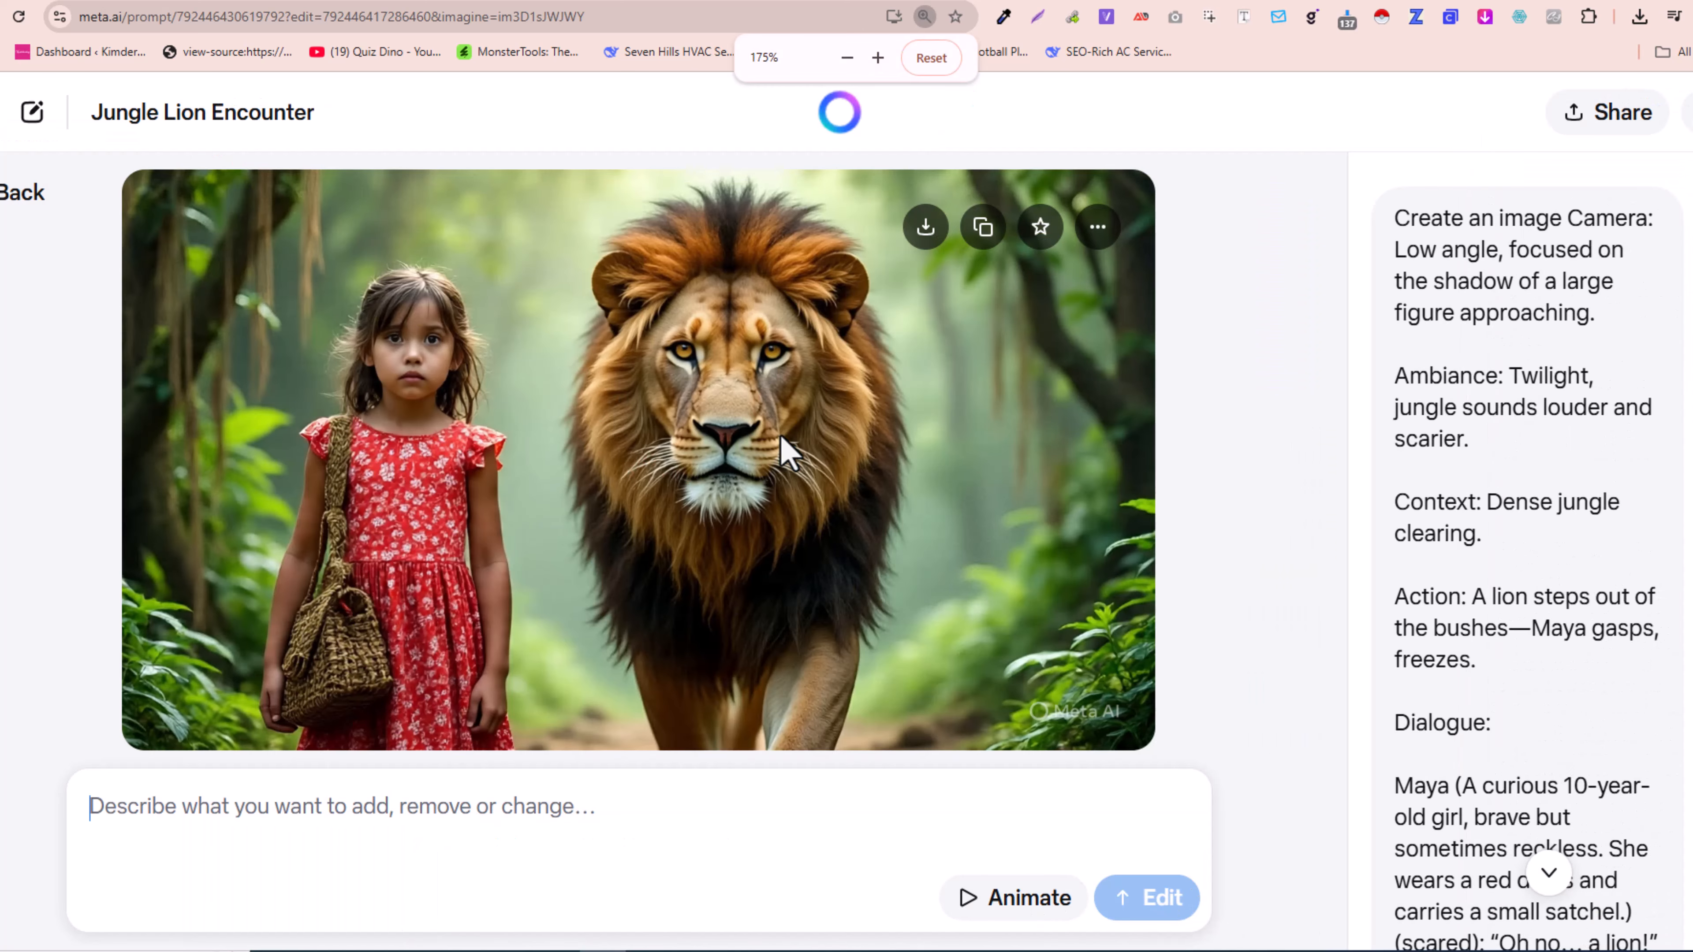
pyautogui.hotkey('ctrl', '+')
pyautogui.hotkey('ctrl', '-')
pyautogui.hotkey('ctrl', '-')
pyautogui.hotkey('ctrl', '-')
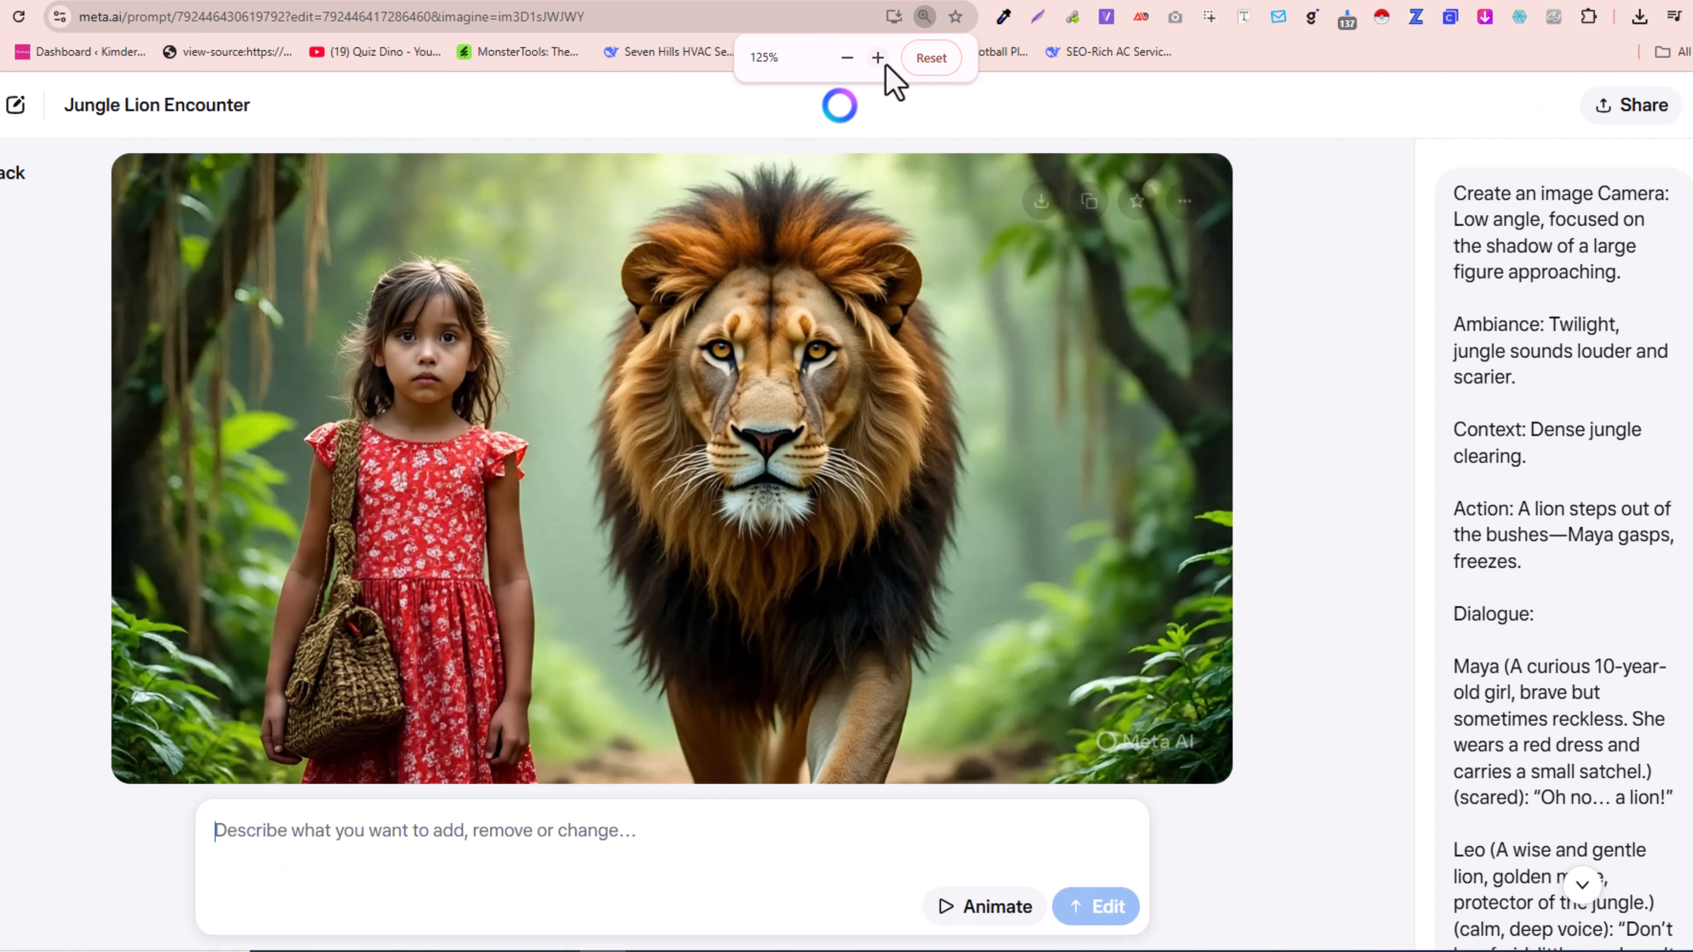
pyautogui.click(931, 67)
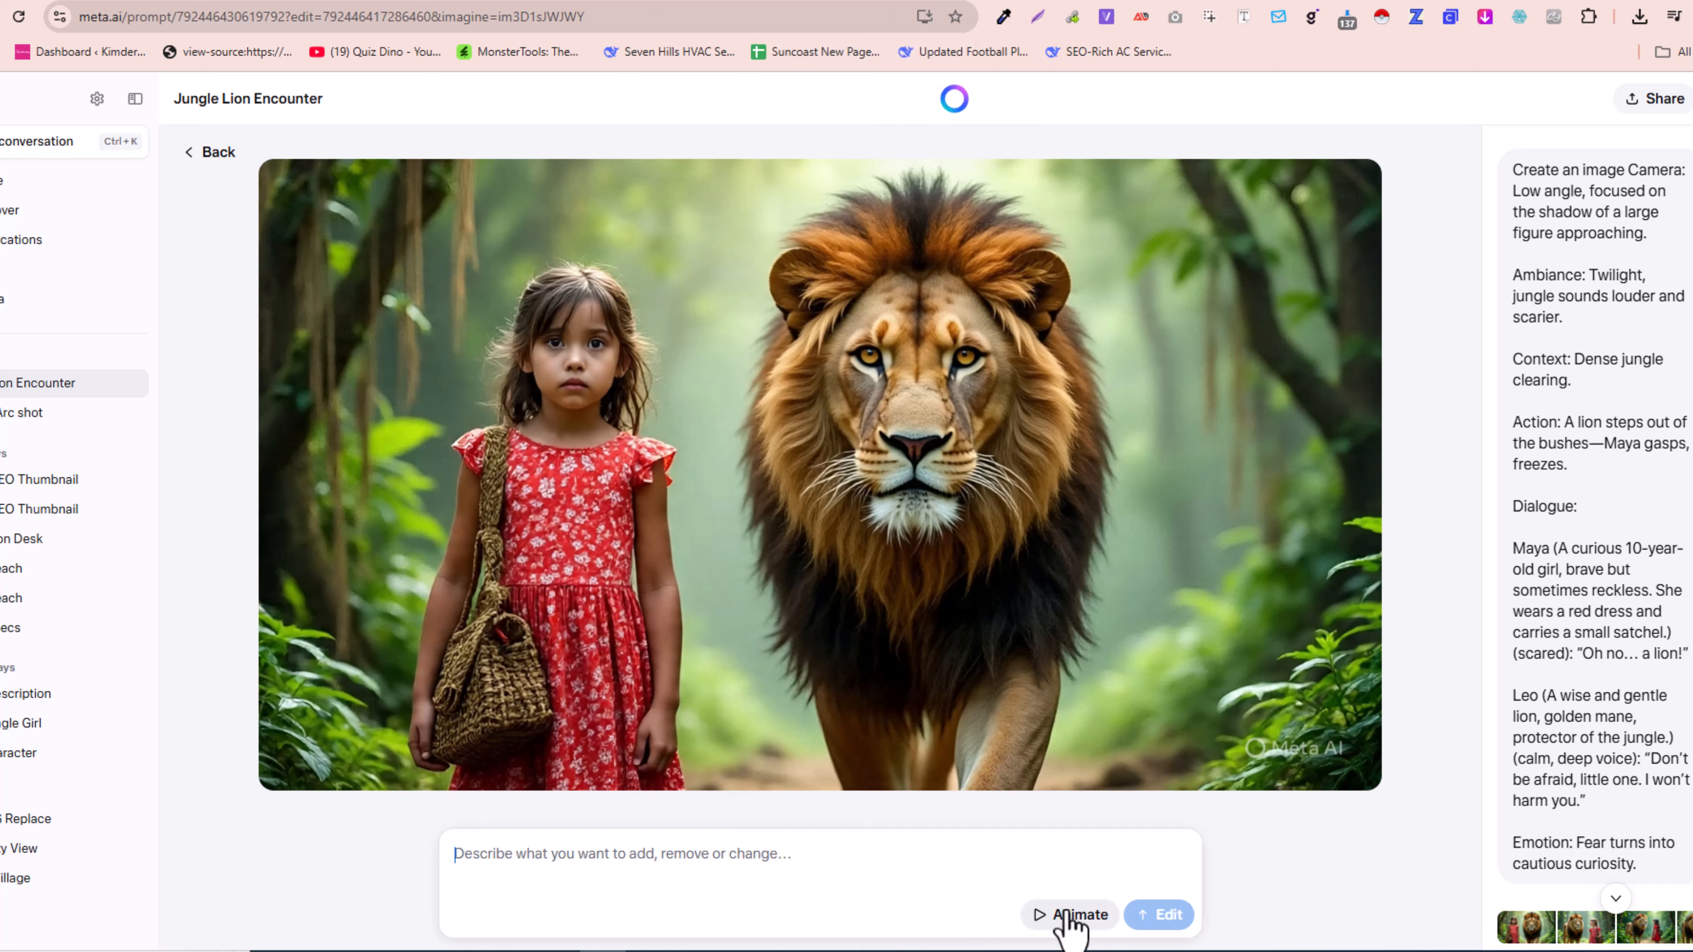
pyautogui.write('A wise and gentle lion, golden mane, protector of the jungle.')
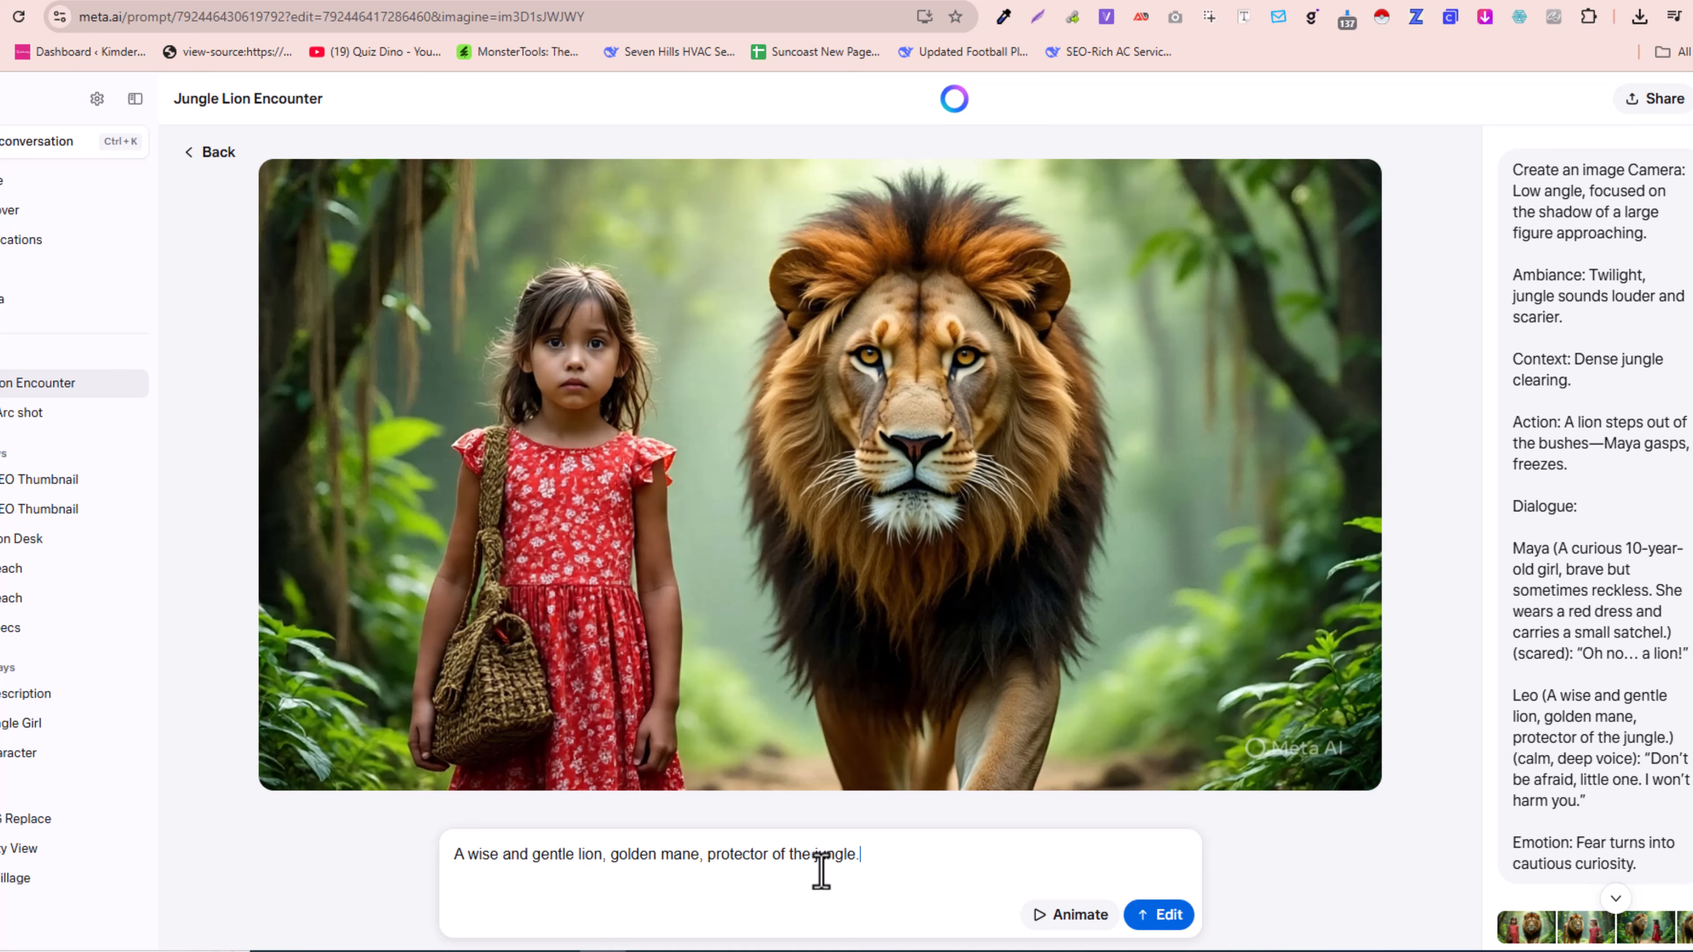
pyautogui.tripleClick(821, 871)
pyautogui.press('BackSpace')
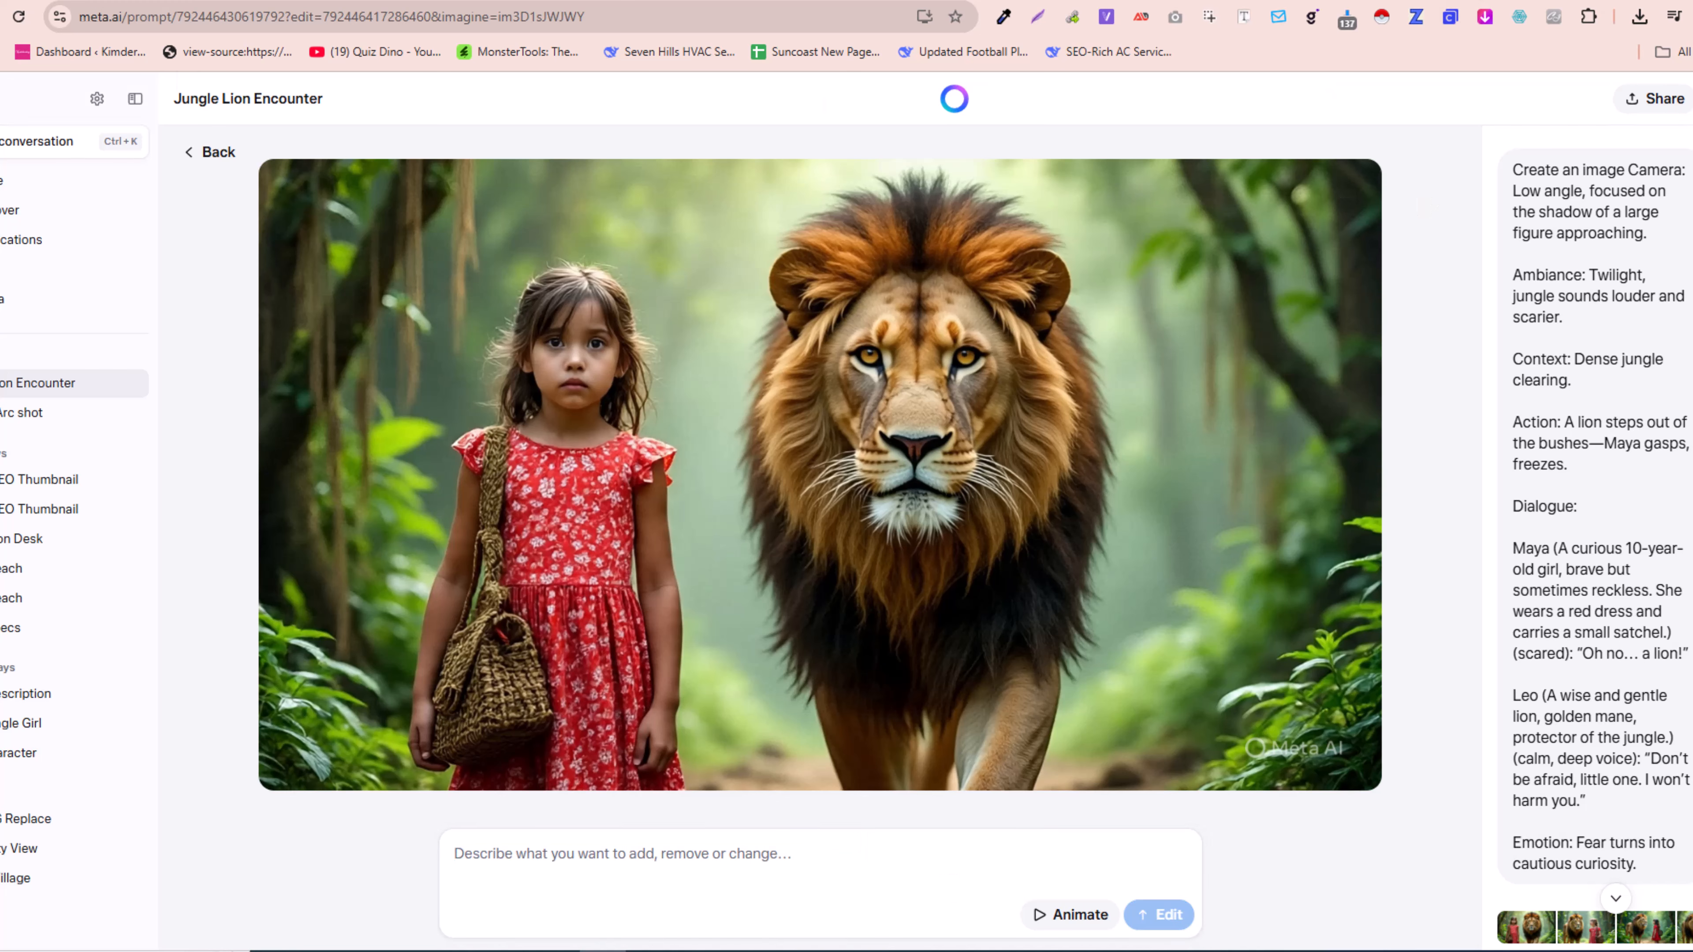
# Switch to ChatGPT and copy Scene 2's Action text, "A lion steps out of the bushes—Maya gasps, freezes."
pyautogui.click(1453, 1)
pyautogui.scroll(-6, 670, 560)
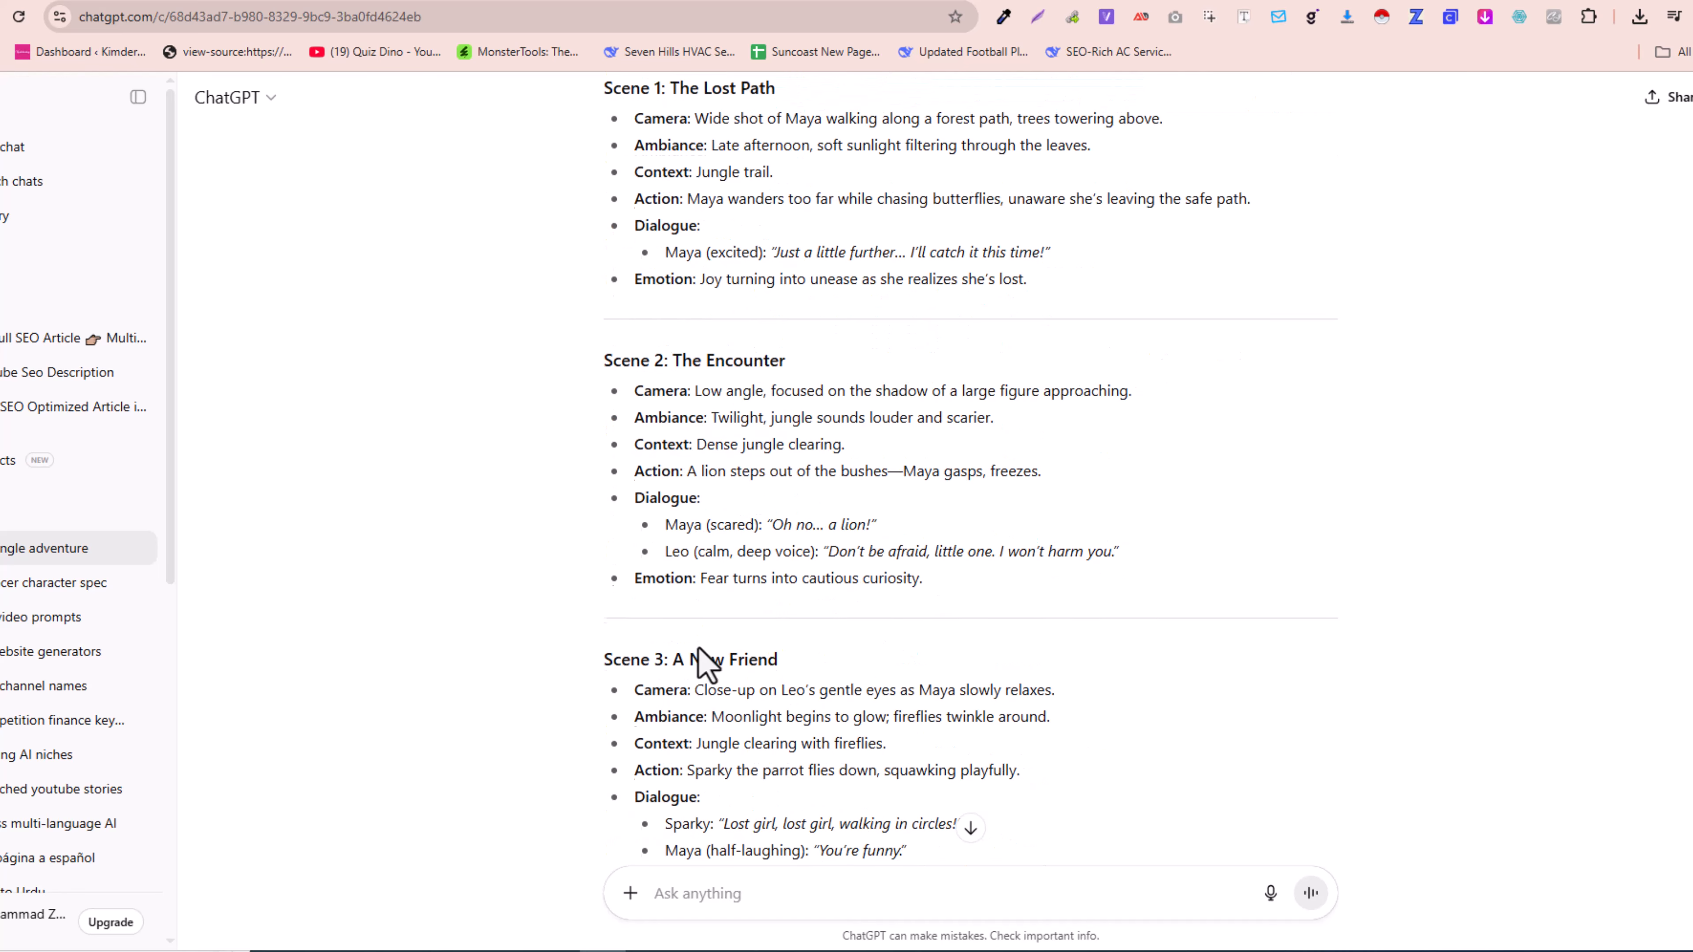
pyautogui.scroll(-1, 660, 650)
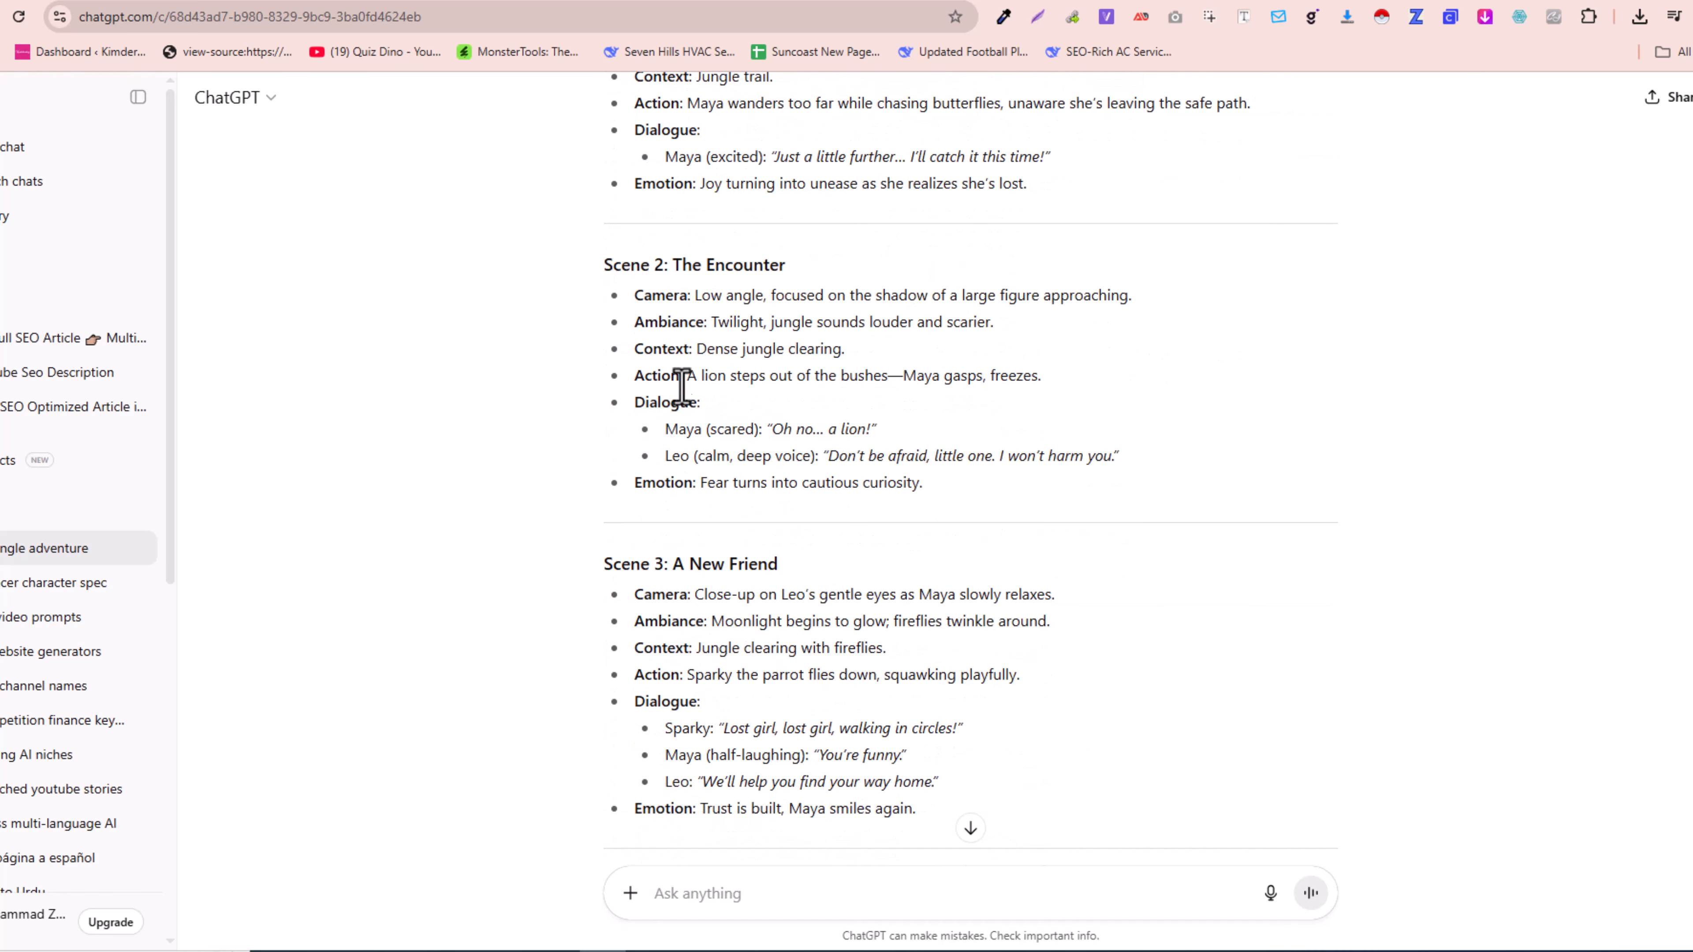
pyautogui.moveTo(689, 378); pyautogui.dragTo(1062, 389)
pyautogui.hotkey('ctrl', 'c')
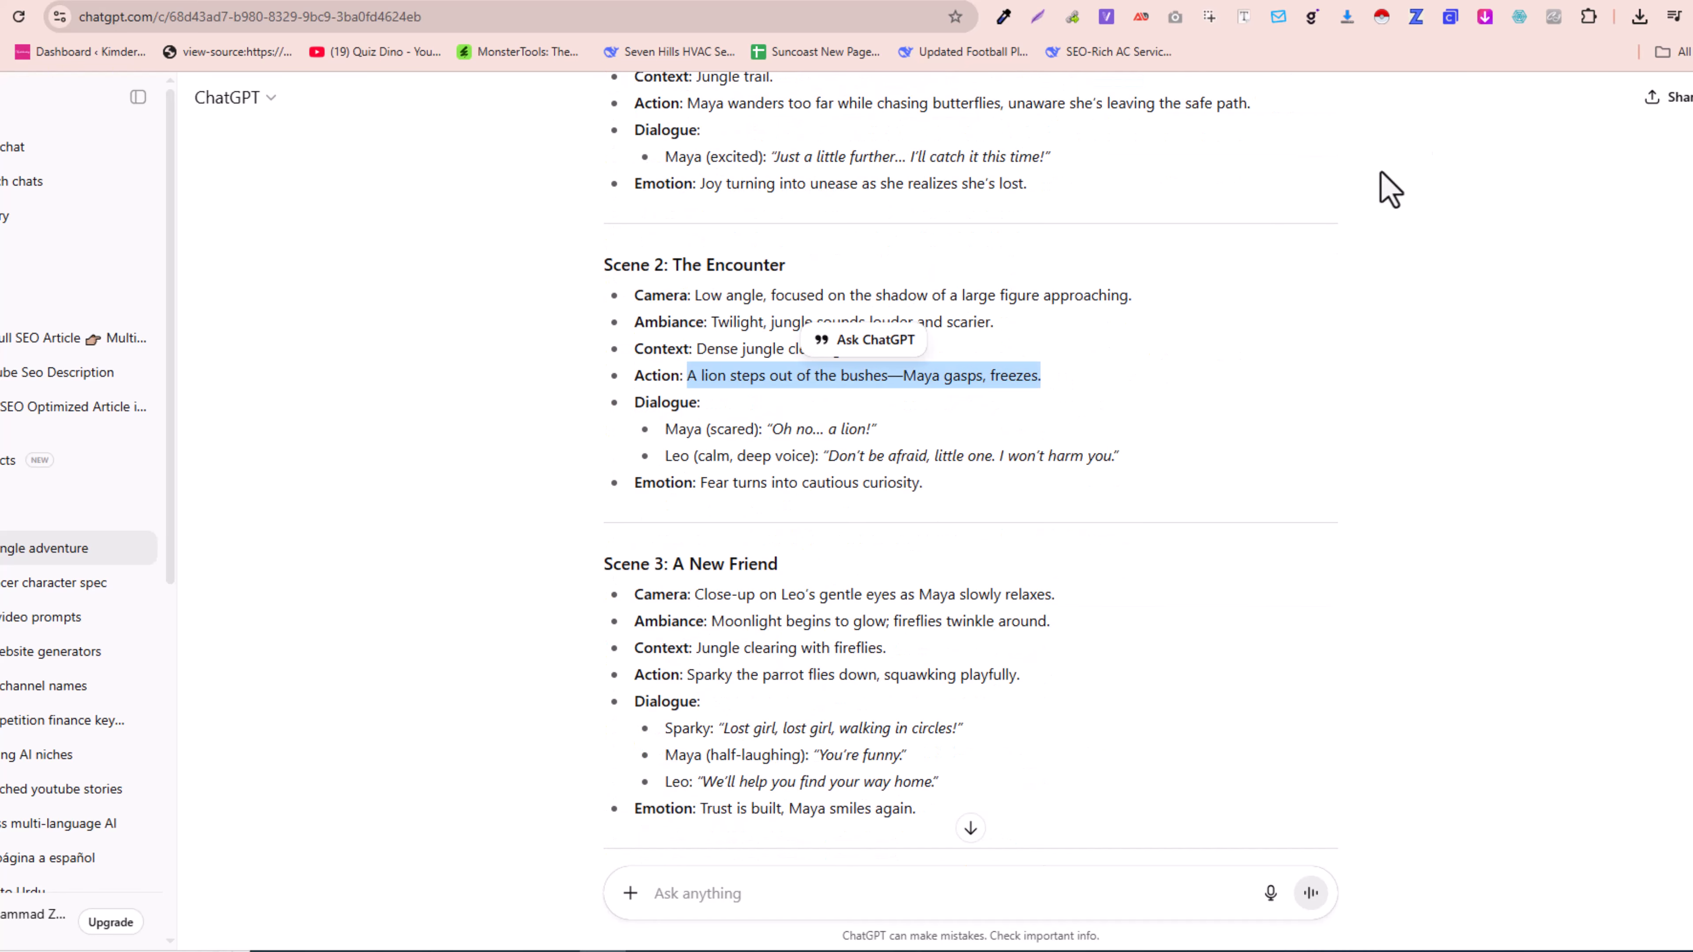
# Switch to Meta AI and animate the opened Maya and lion image with the prompt "A lion steps out of the bushes—Maya gasps, freezes."
pyautogui.hotkey('ctrl', 'Tab')
pyautogui.click(888, 844)
pyautogui.hotkey('ctrl', 'v')
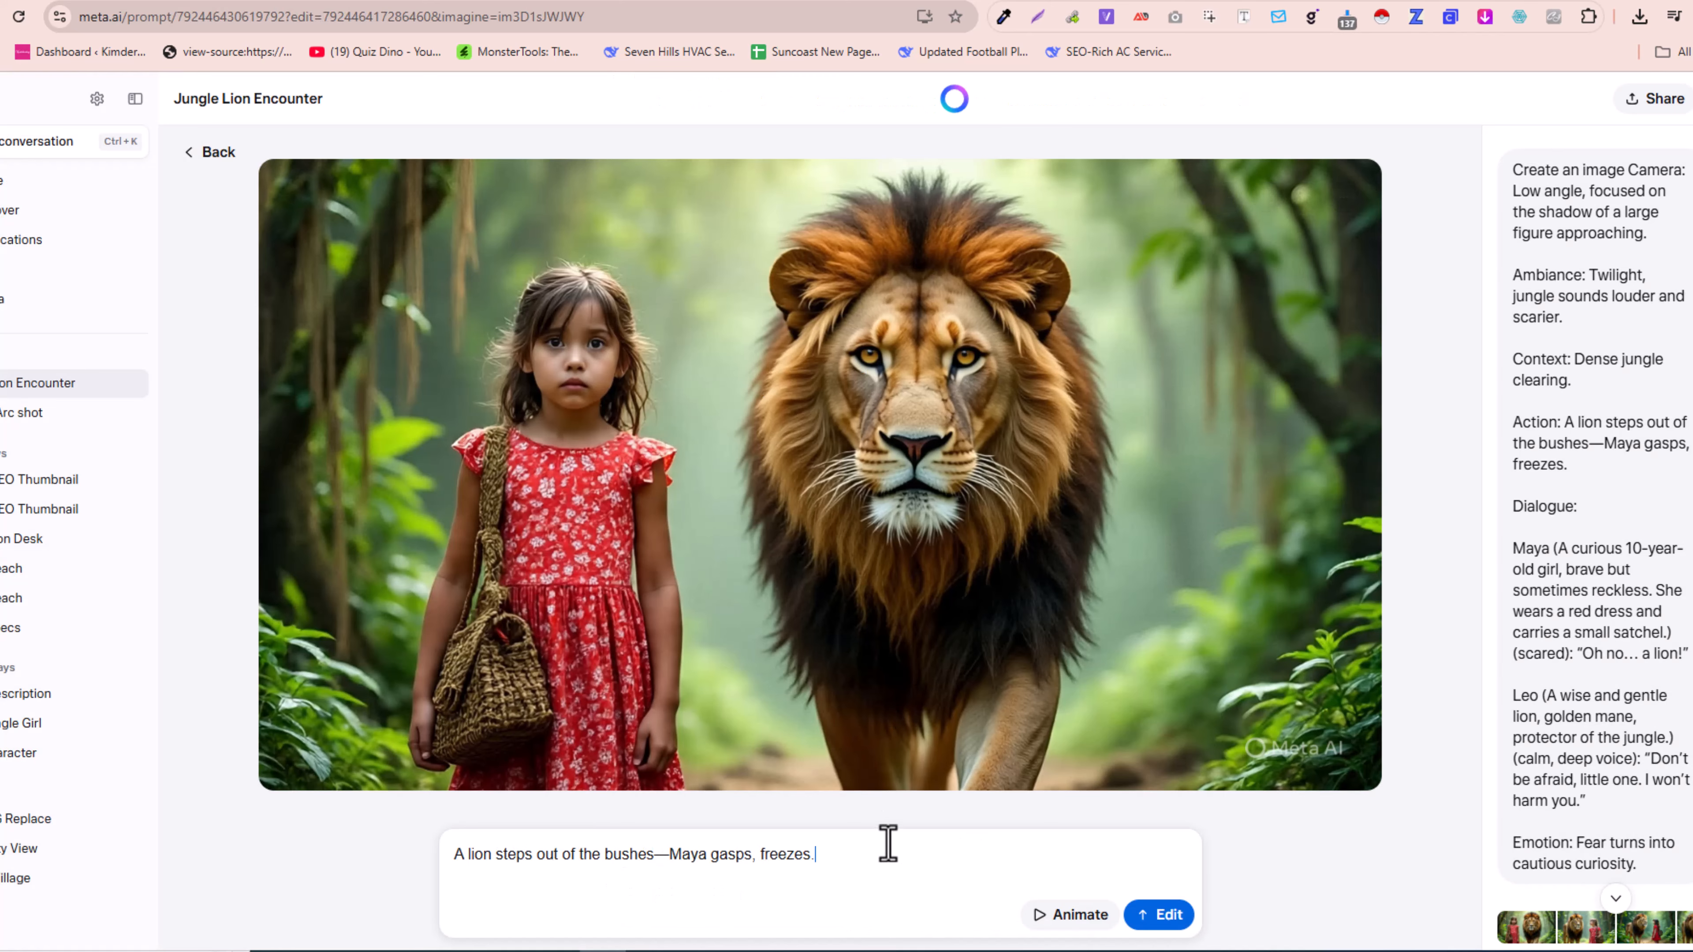
pyautogui.click(1074, 918)
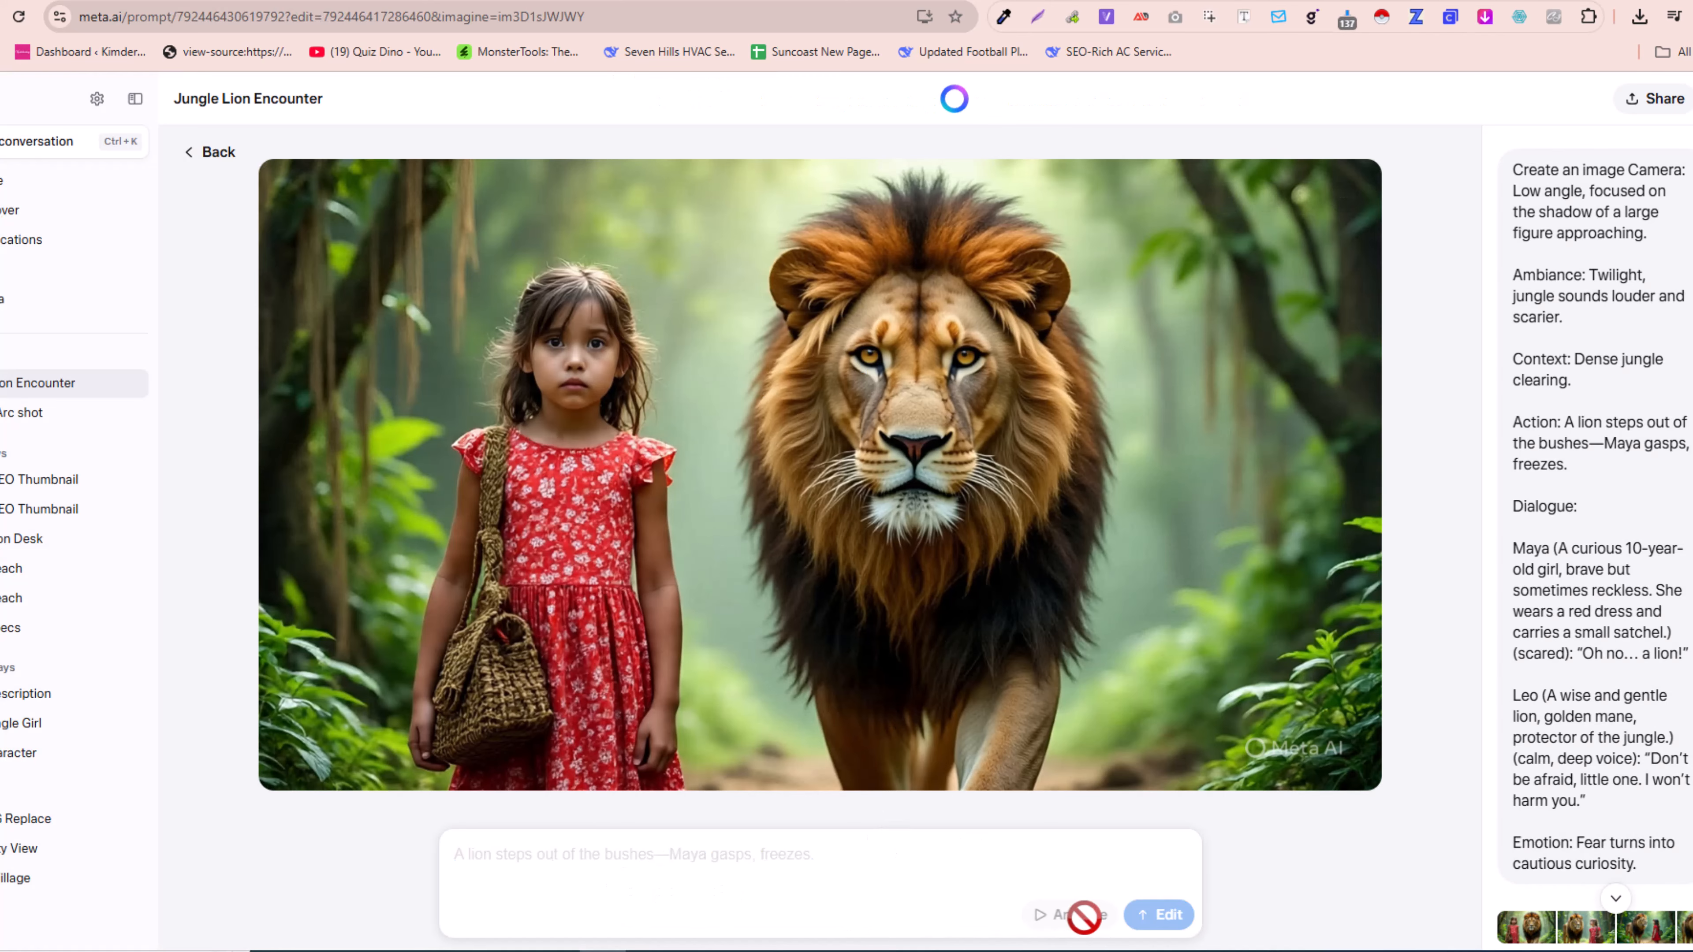
pyautogui.moveTo(1032, 674)
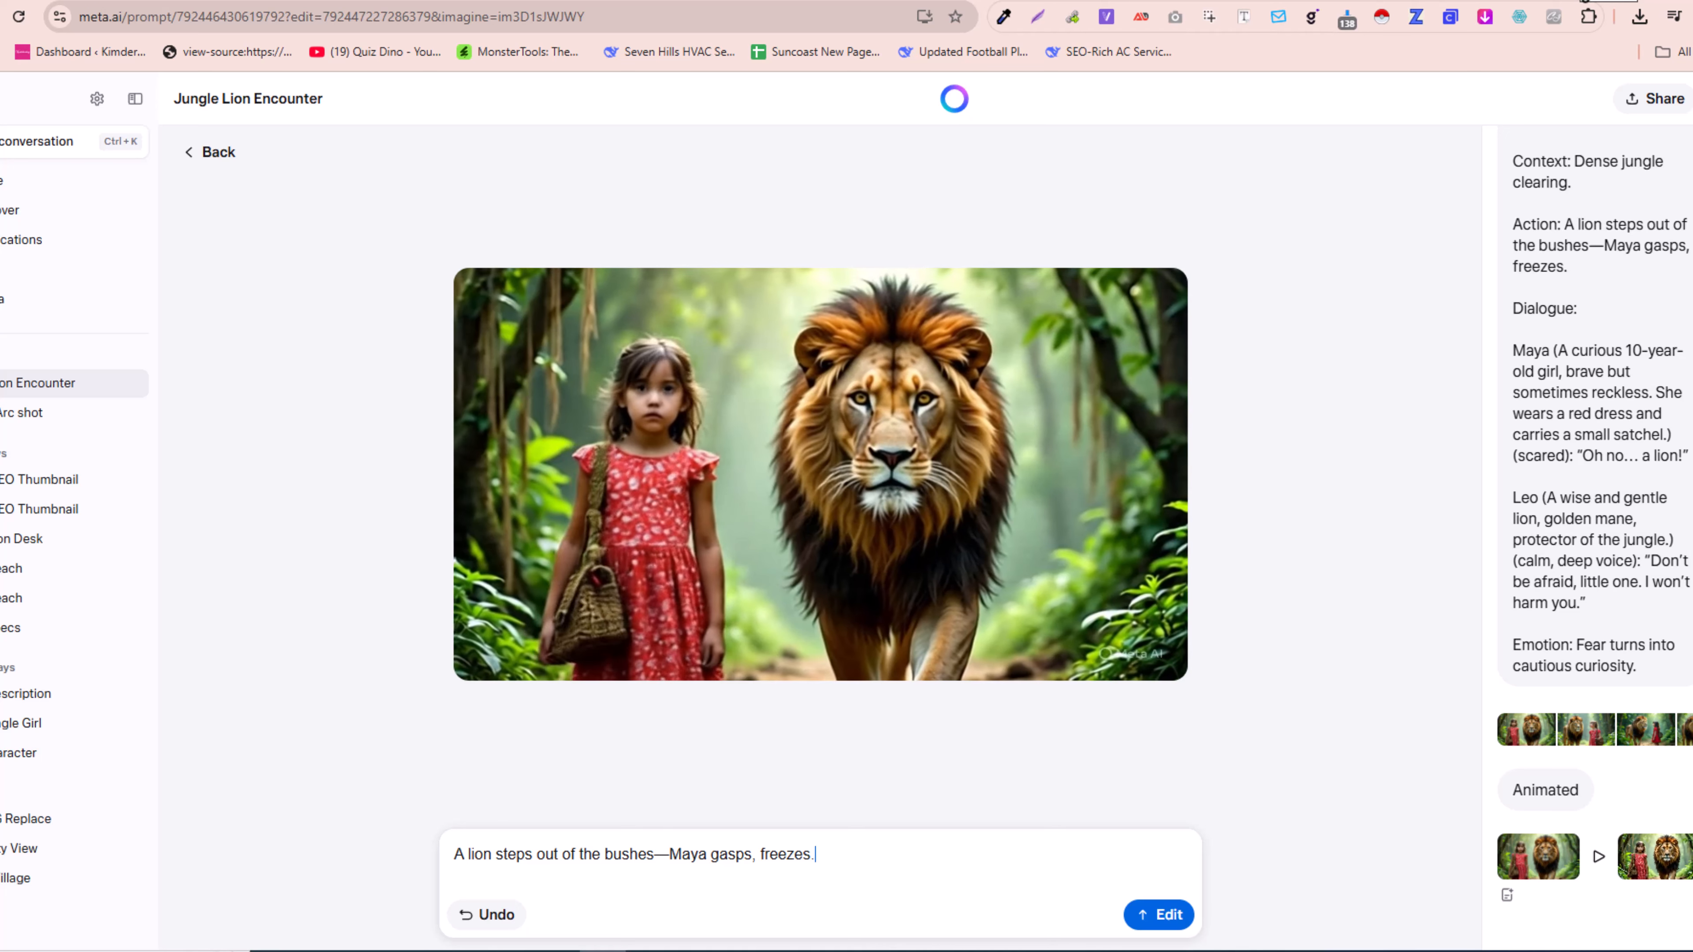
# Open the Qwen chat site, chat.qwen.ai, in a new browser tab
pyautogui.hotkey('ctrl', 't')
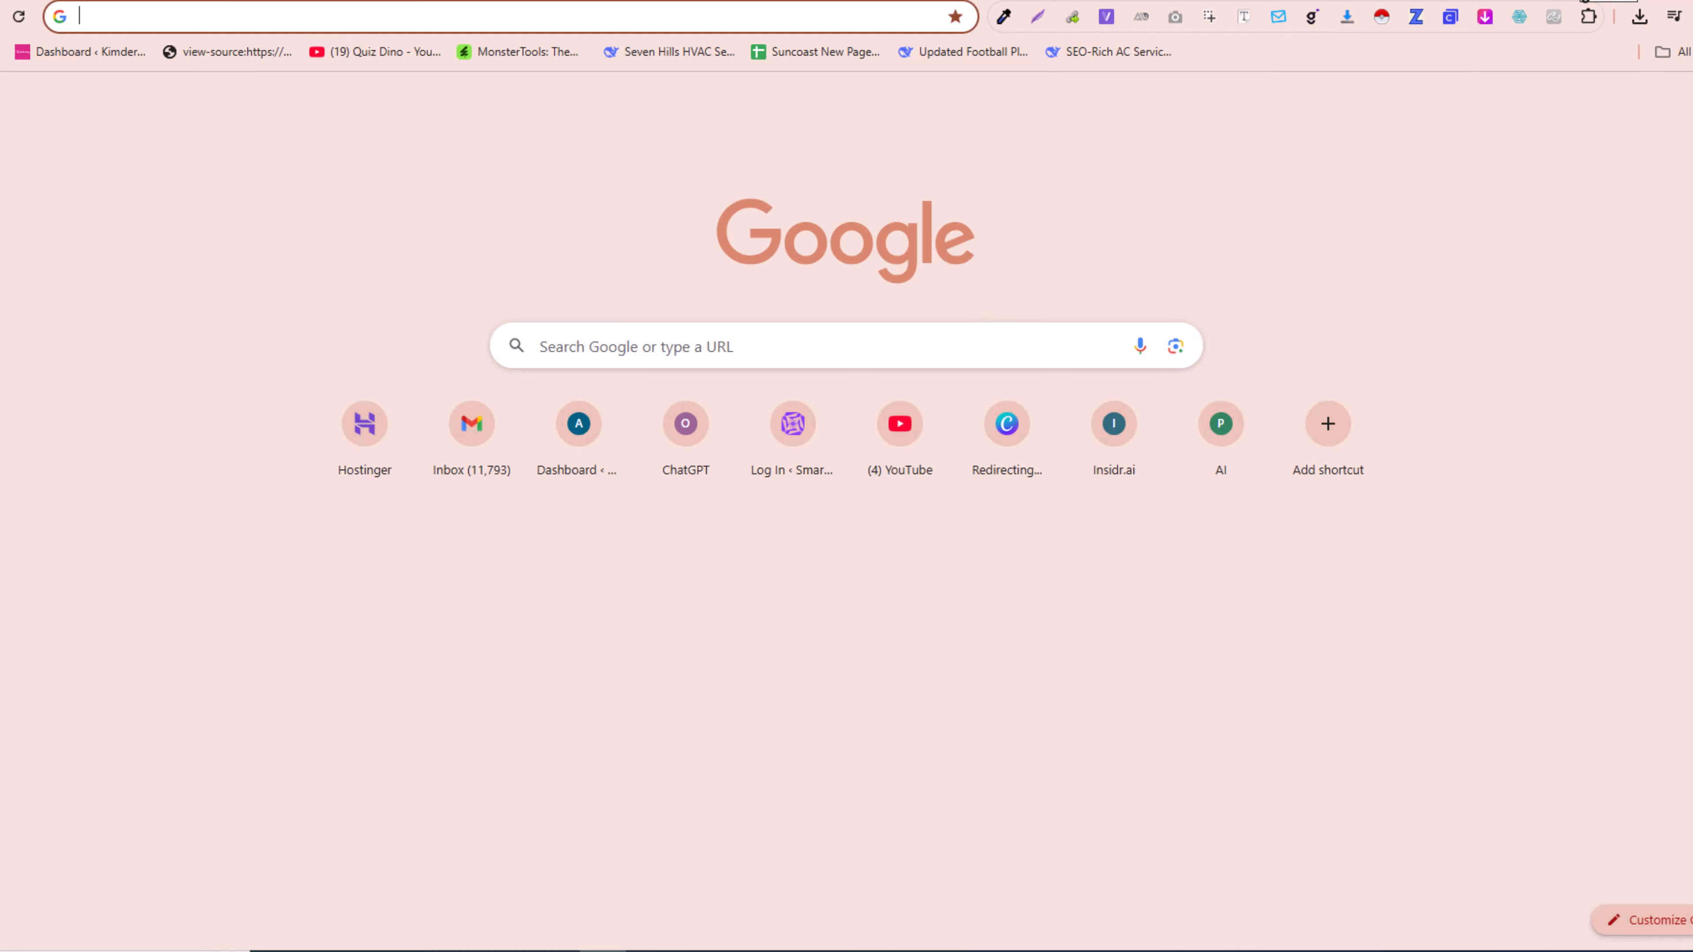
pyautogui.write('qwe')
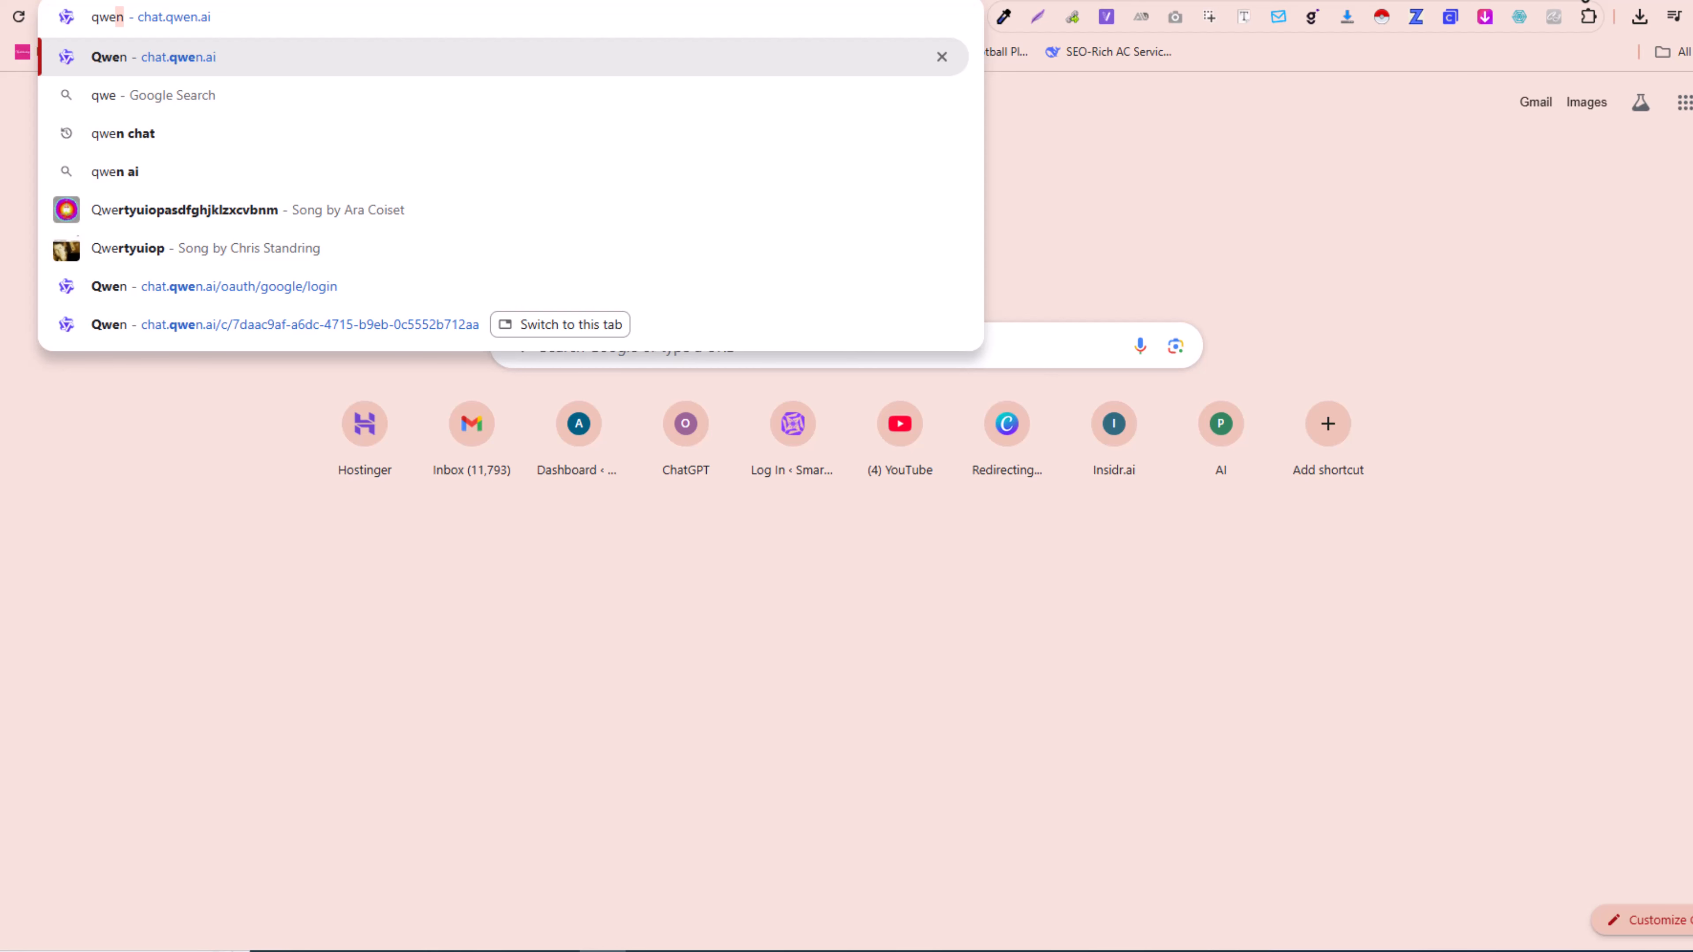
pyautogui.write('n')
pyautogui.press('Return')
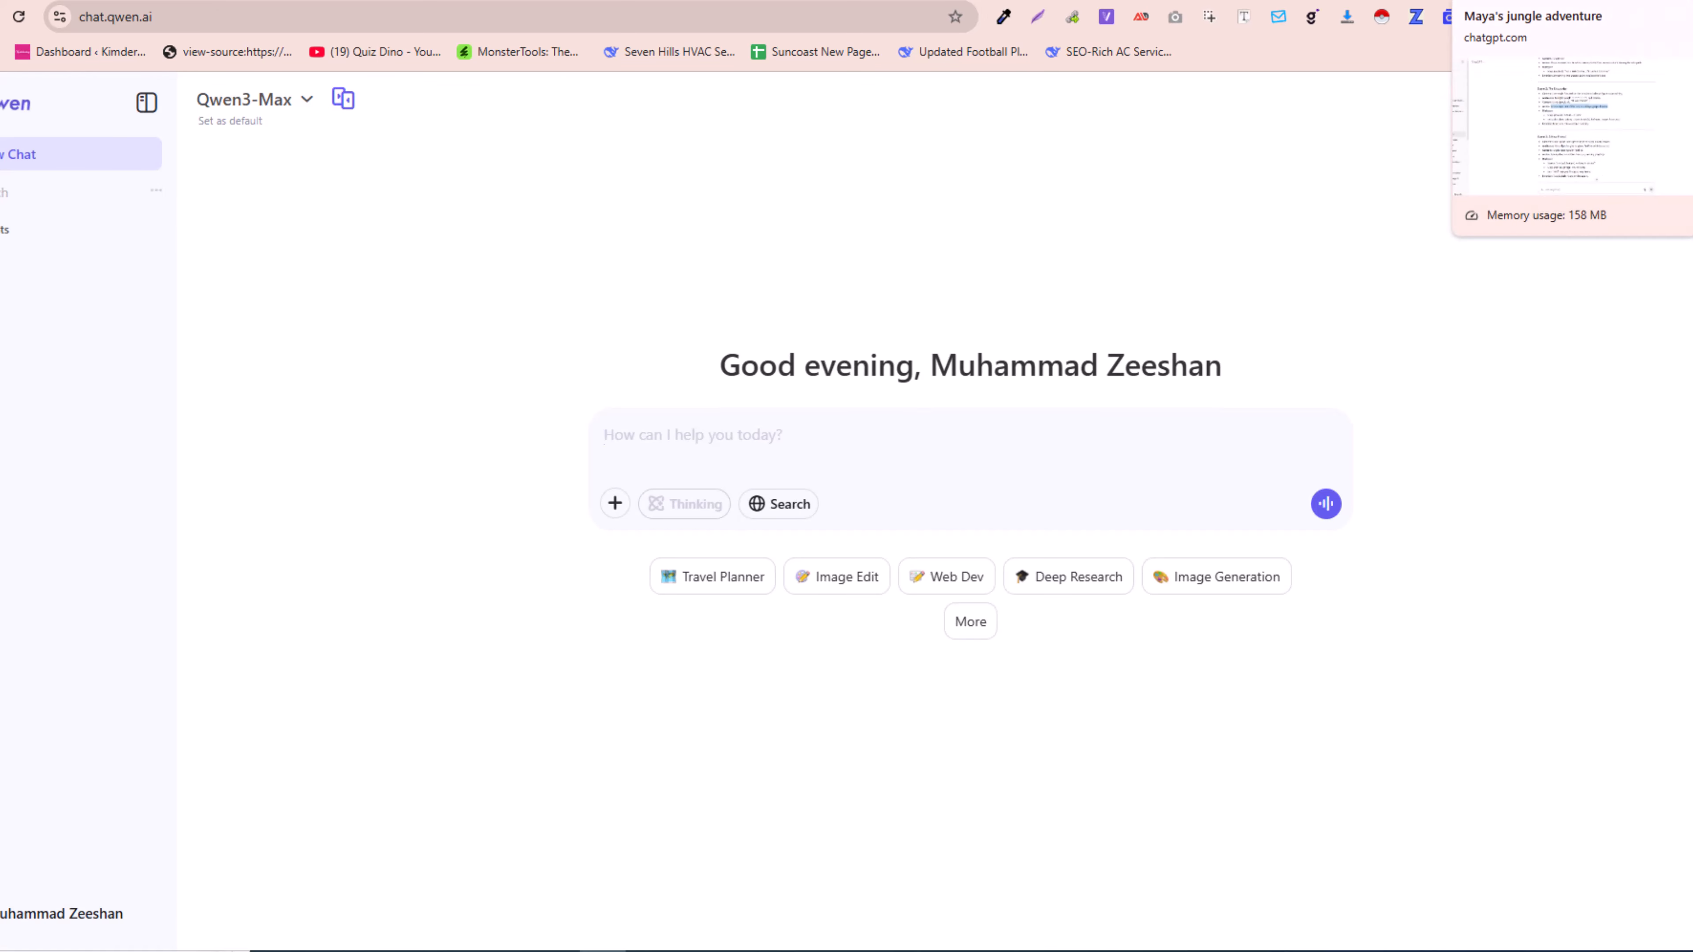
# Switch back to the ChatGPT story and return to its Characters list and Scene 1
pyautogui.click(1527, 1)
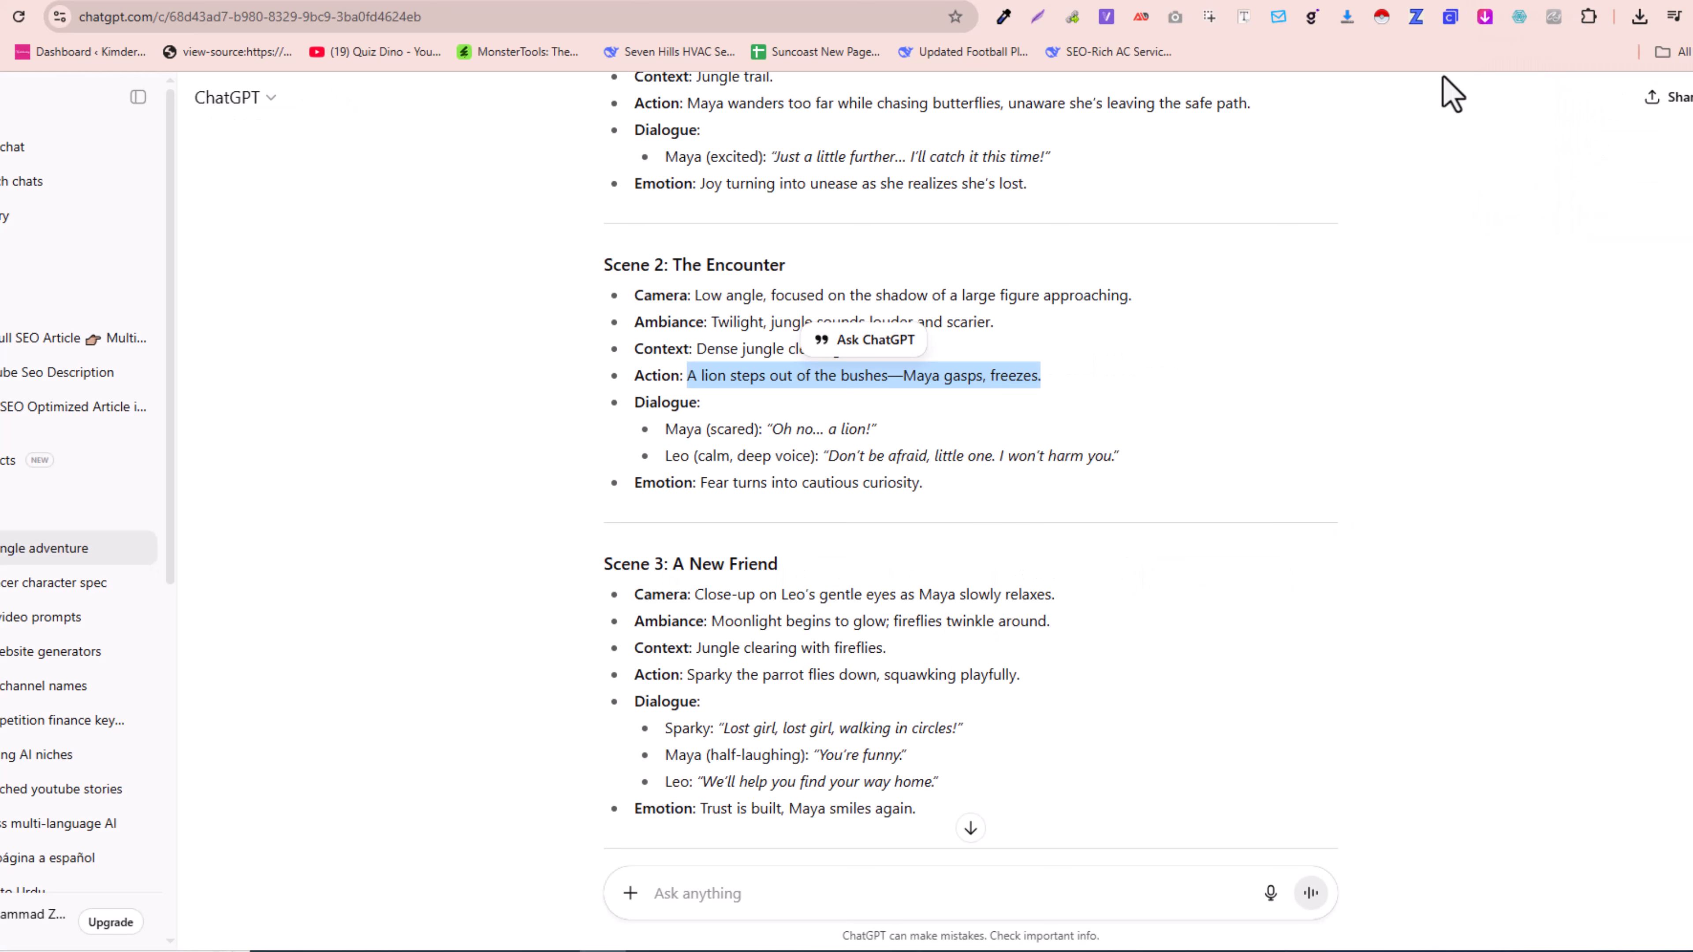
pyautogui.scroll(6, 1383, 181)
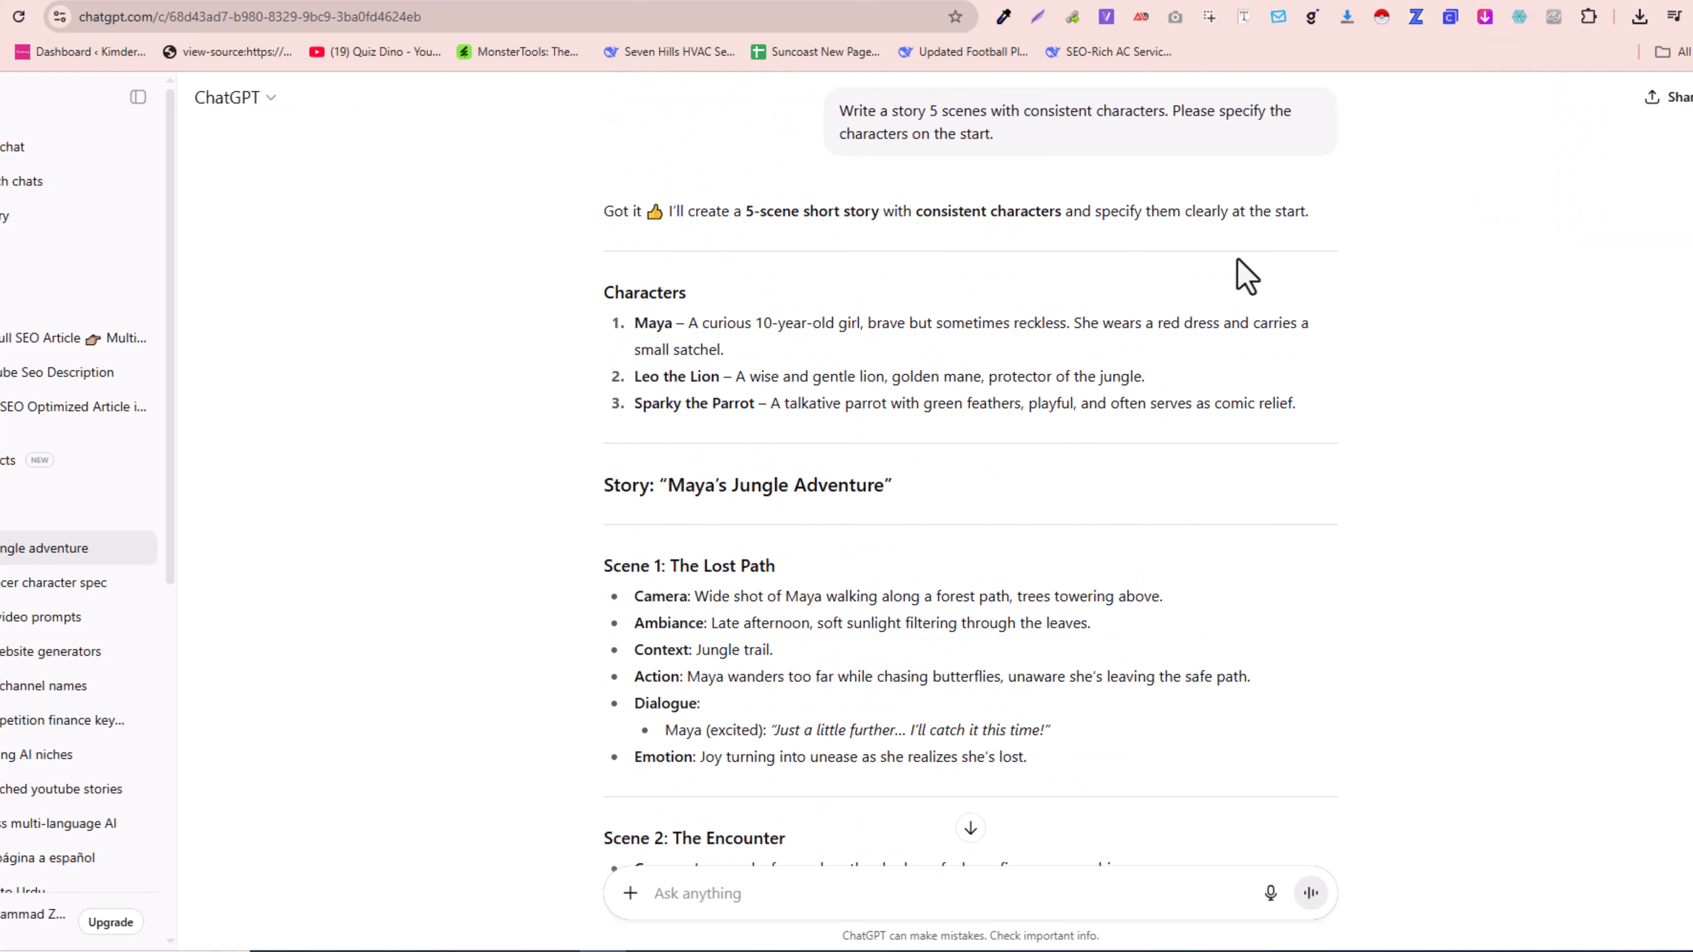